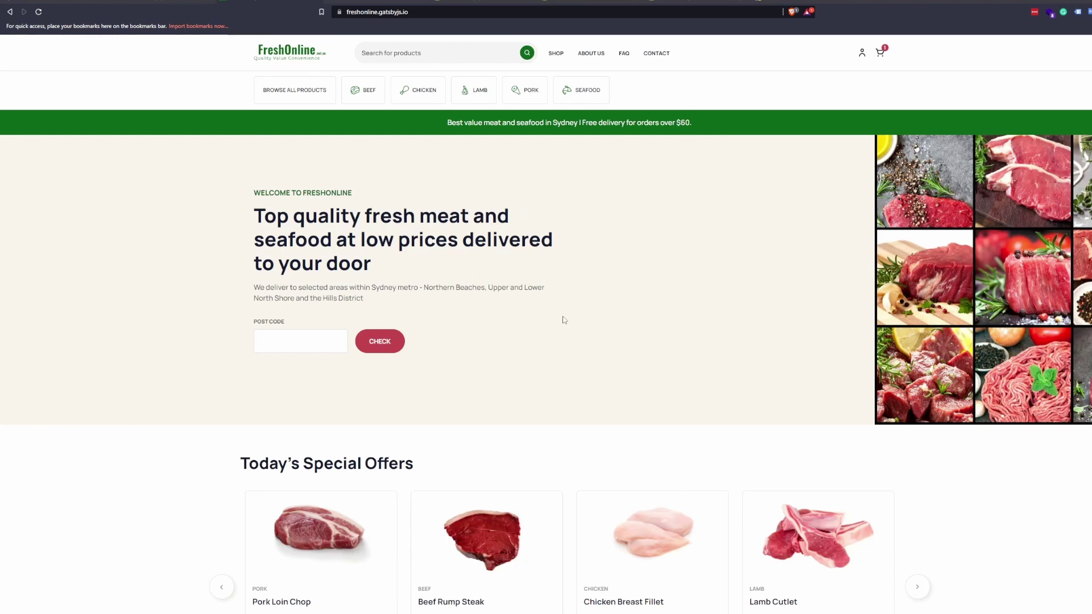
pyautogui.scroll(-1, 554, 327)
pyautogui.scroll(1, 439, 265)
pyautogui.scroll(-1, 122, 361)
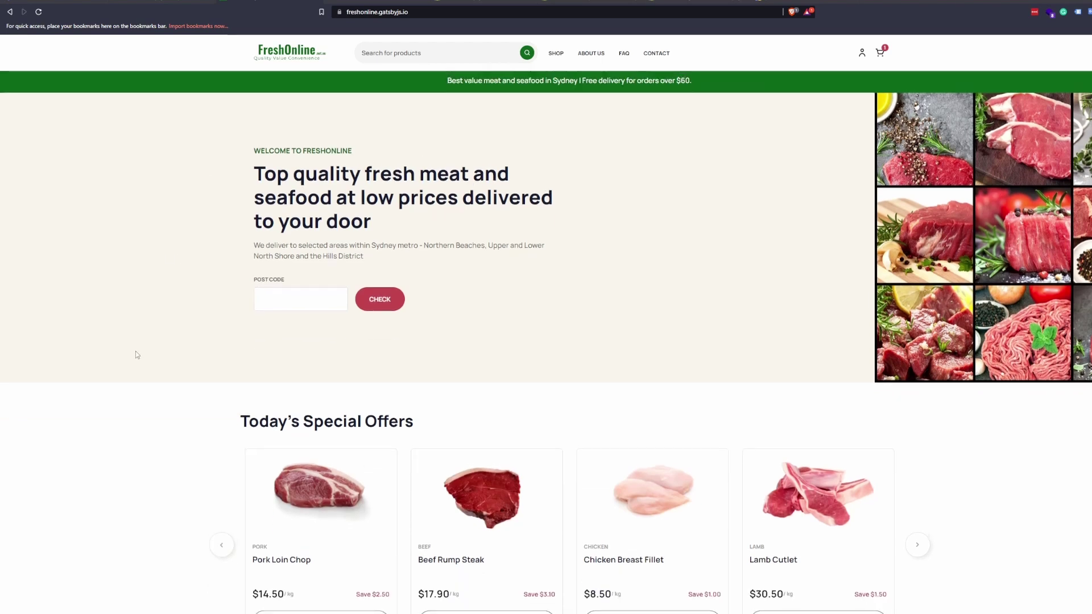
pyautogui.scroll(1, 135, 352)
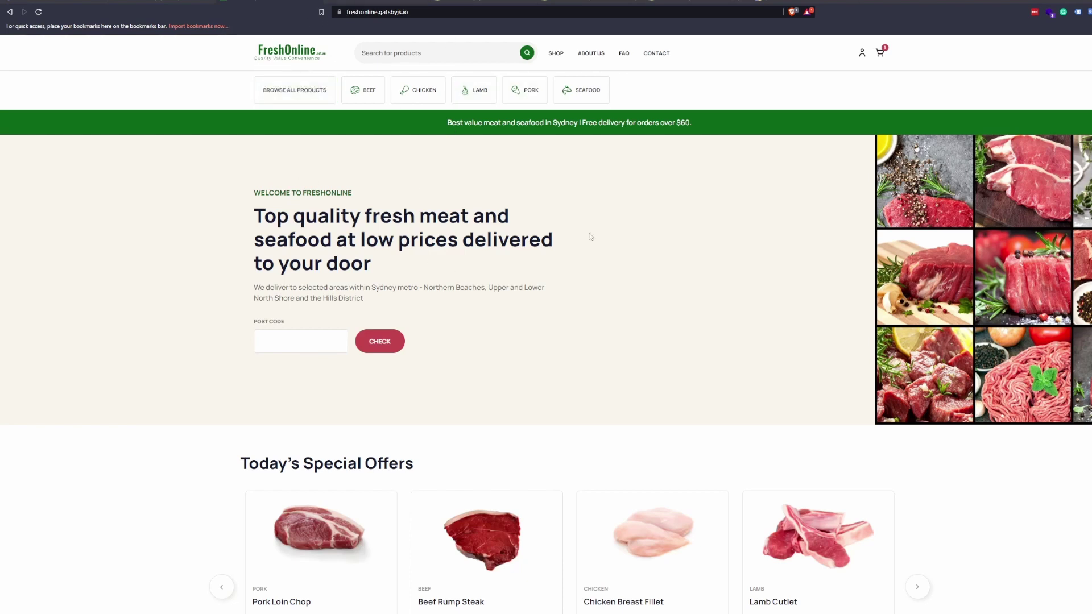
pyautogui.scroll(-1, 680, 222)
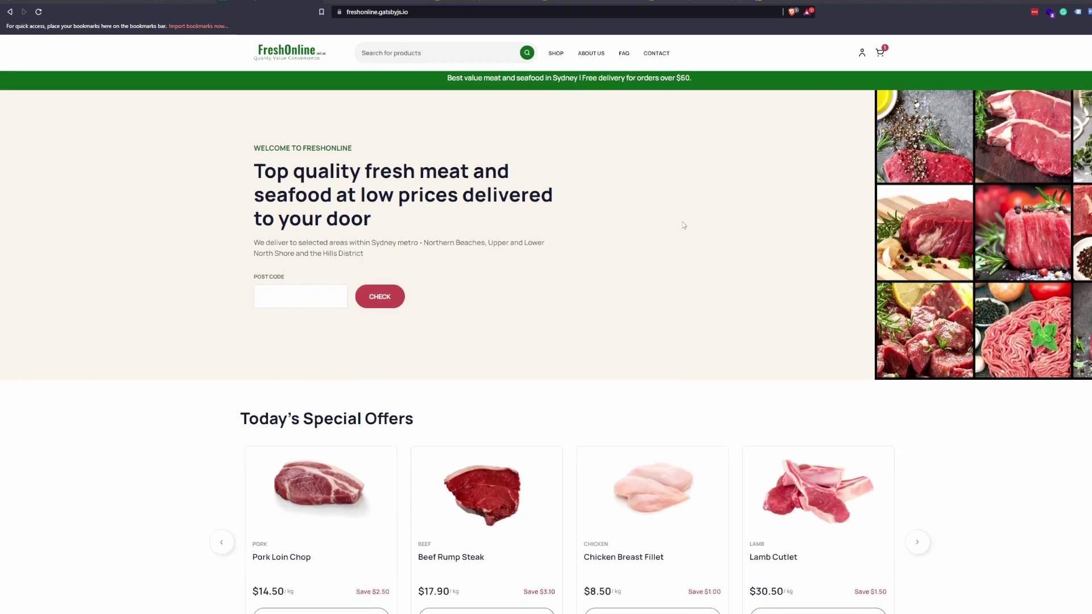
pyautogui.scroll(1, 666, 236)
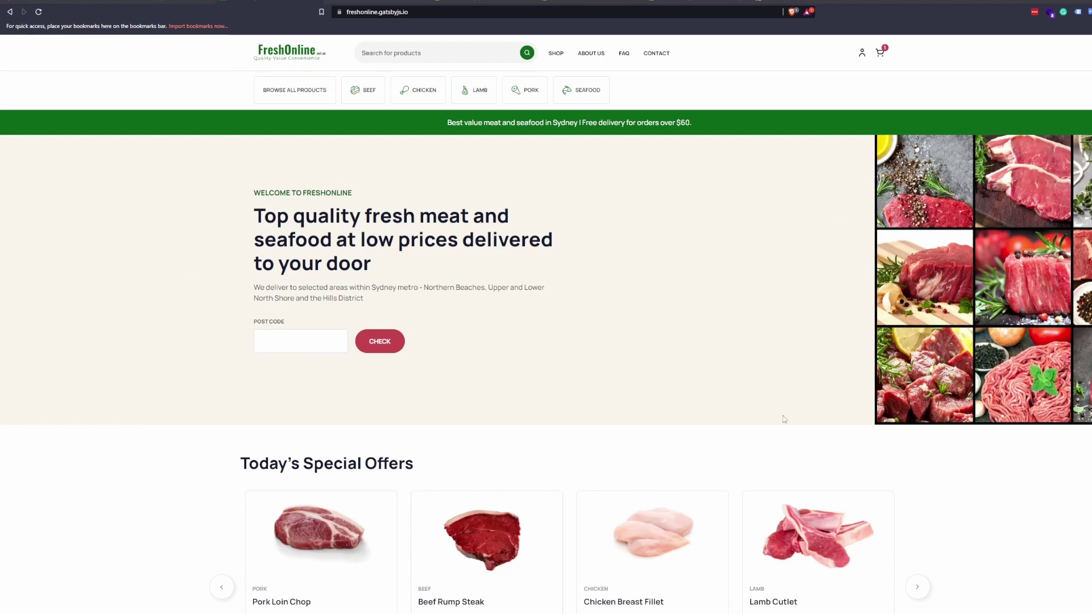
pyautogui.scroll(-1, 592, 297)
pyautogui.scroll(1, 781, 283)
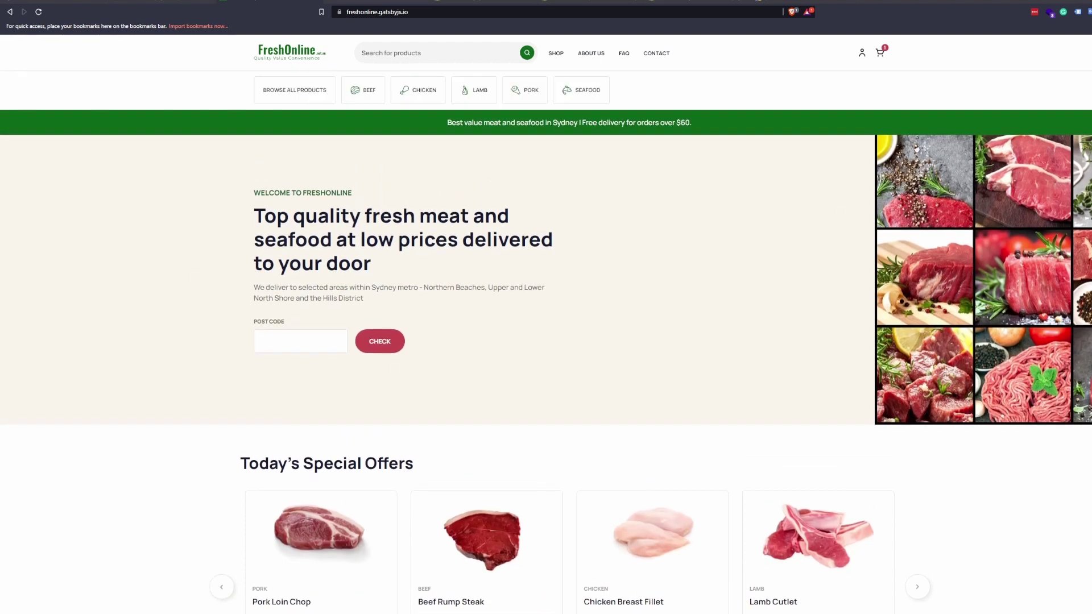
pyautogui.scroll(-1, 770, 231)
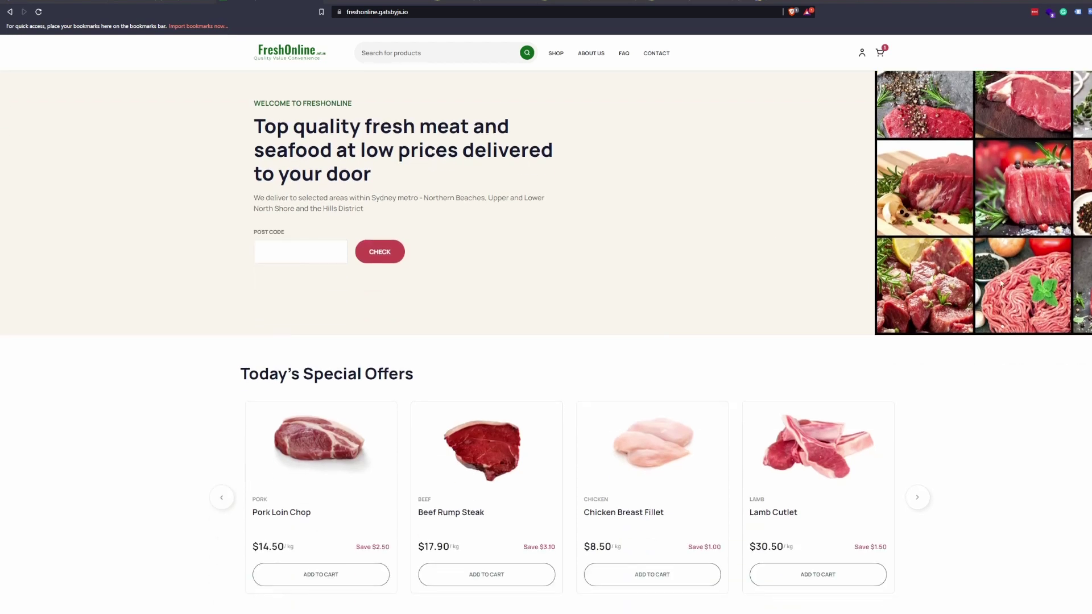
pyautogui.scroll(2, 800, 214)
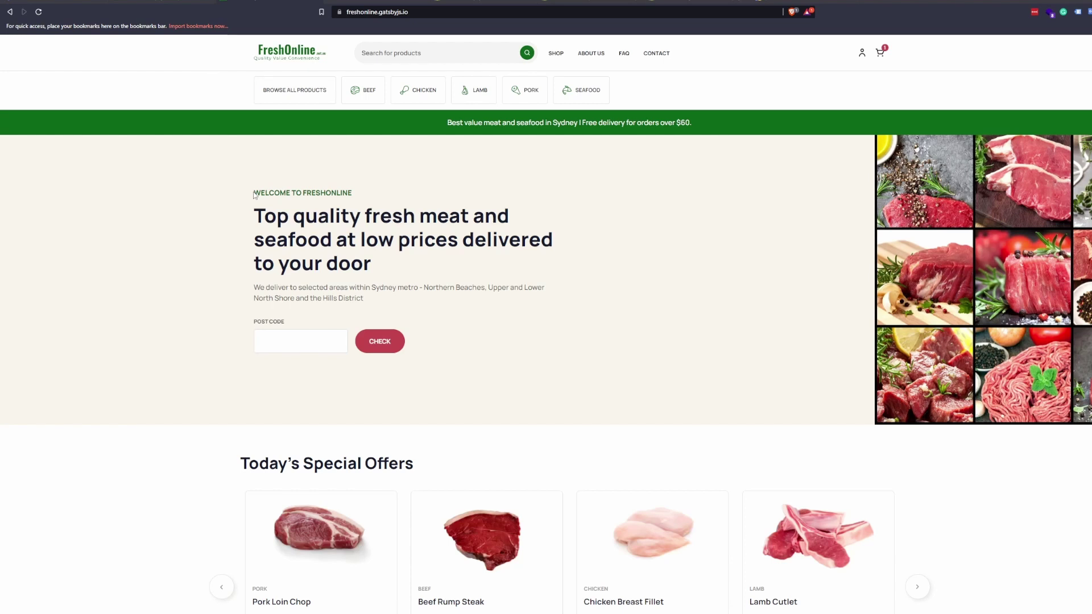
pyautogui.moveTo(255, 195); pyautogui.dragTo(358, 194)
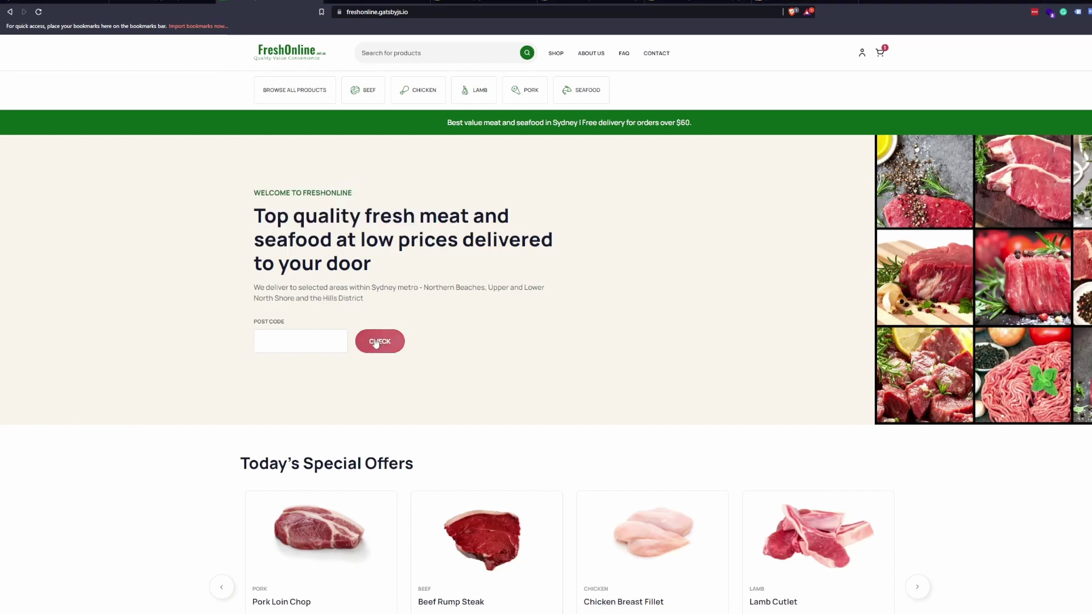
# - Check whether FreshOnline delivers to post code 2000
pyautogui.click(268, 342)
pyautogui.click(292, 334)
pyautogui.click(269, 347)
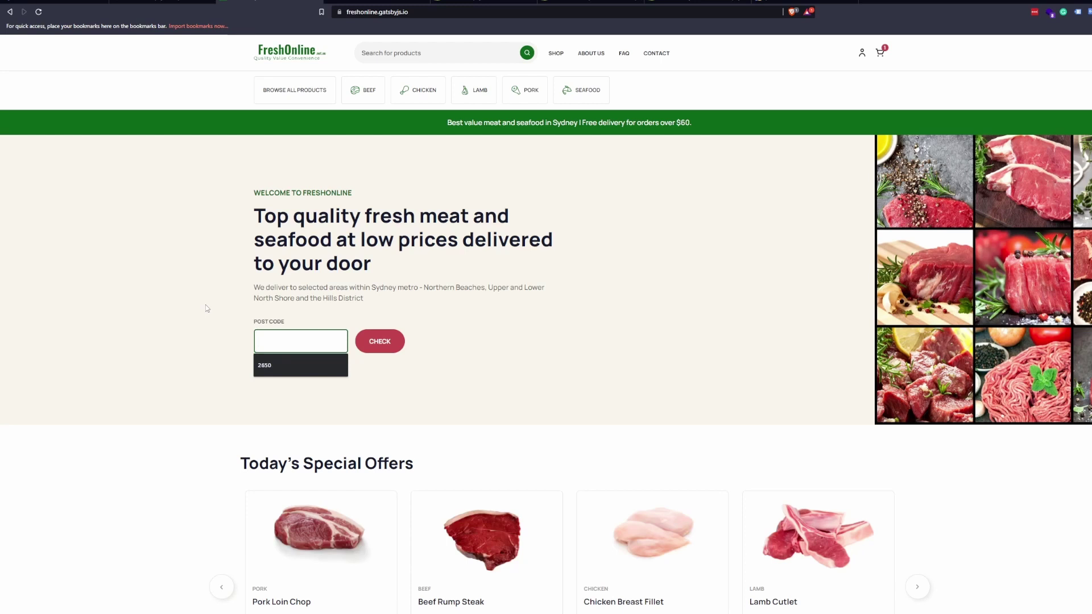
pyautogui.write('2000')
pyautogui.press('Return')
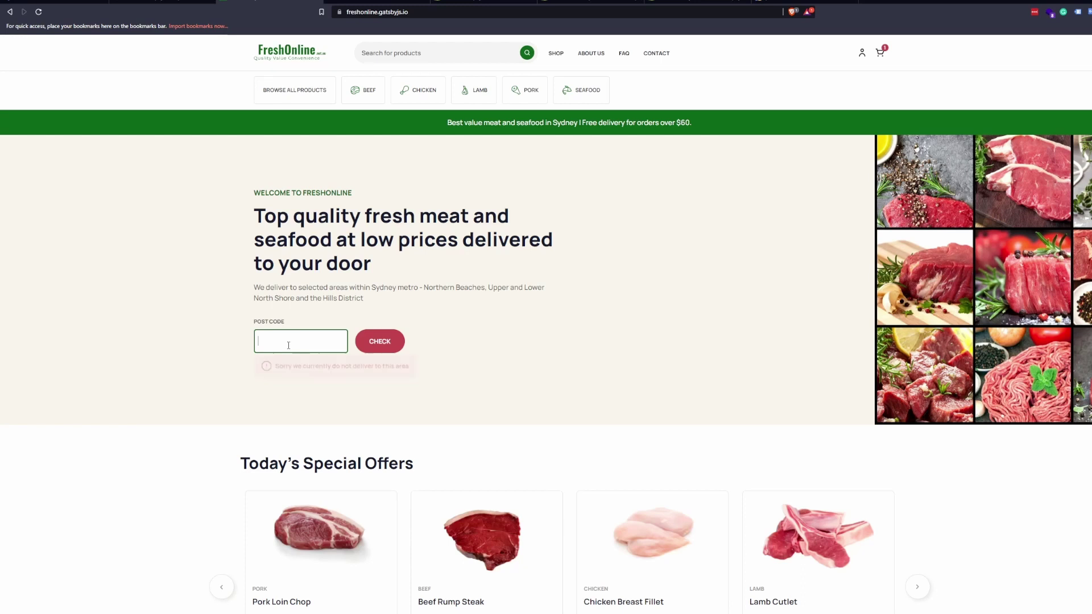
# - Examine the home page from the Today's Special Offers carousel through the Online Ordering Process and Best Sellers to the Why shop with us section
pyautogui.scroll(-4, 350, 369)
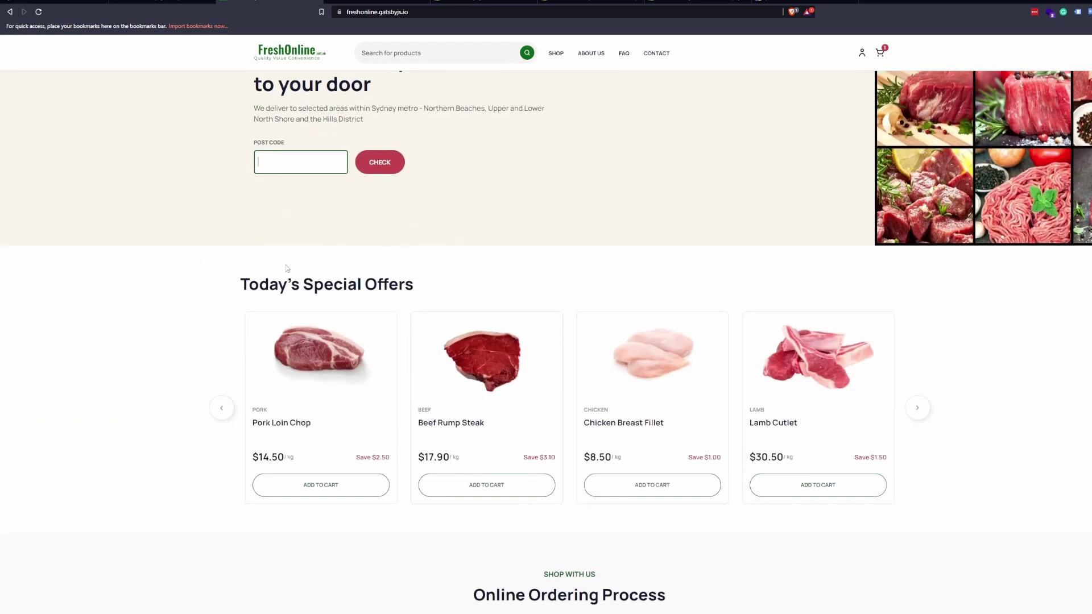
pyautogui.scroll(3, 285, 268)
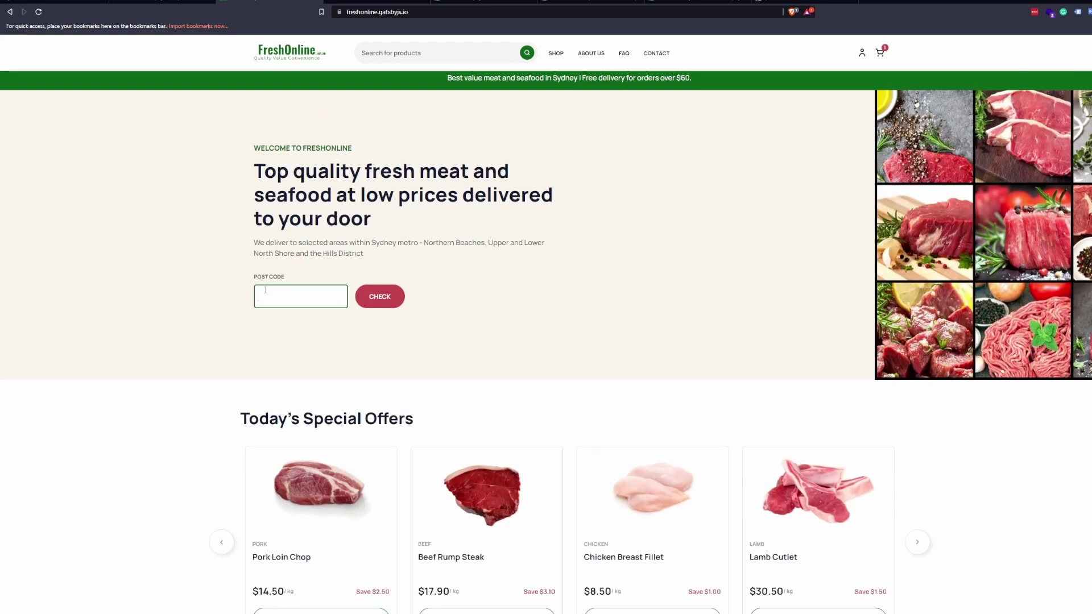
pyautogui.scroll(-2, 297, 322)
pyautogui.scroll(-3, 364, 332)
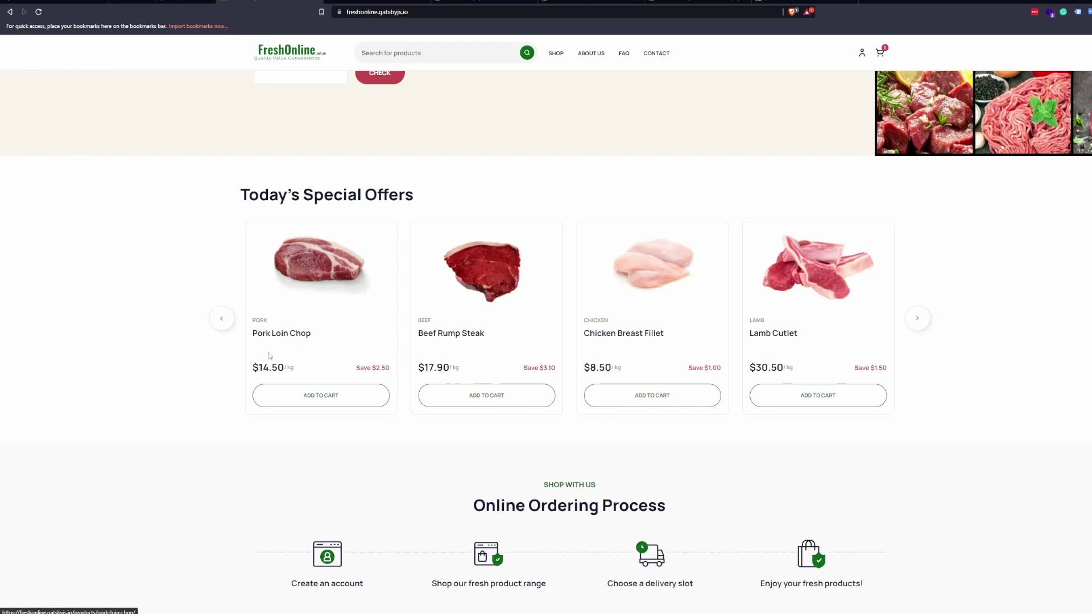
pyautogui.scroll(1, 398, 195)
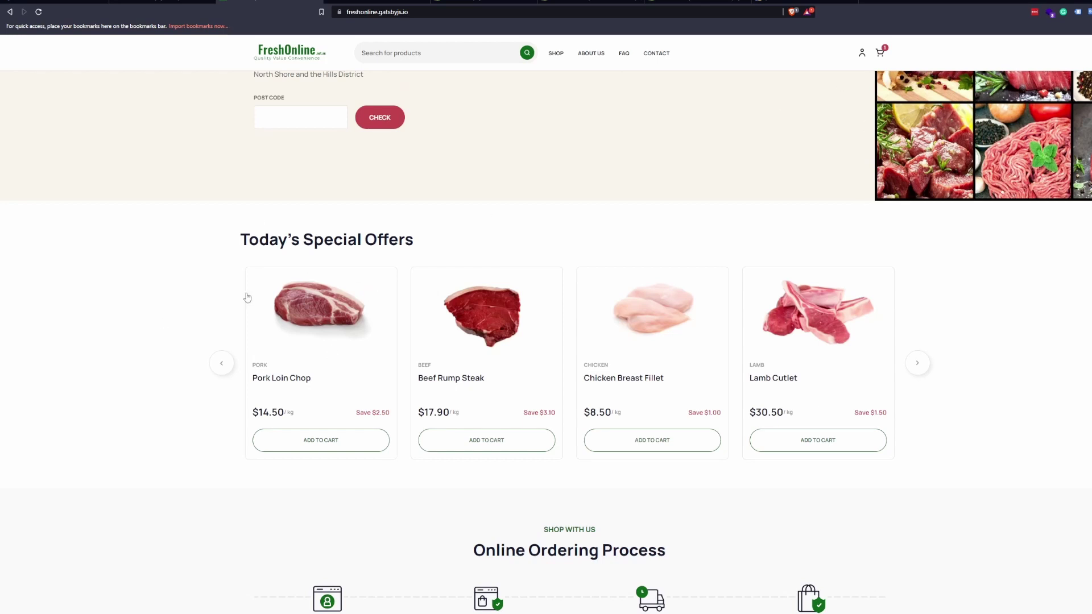
pyautogui.click(917, 363)
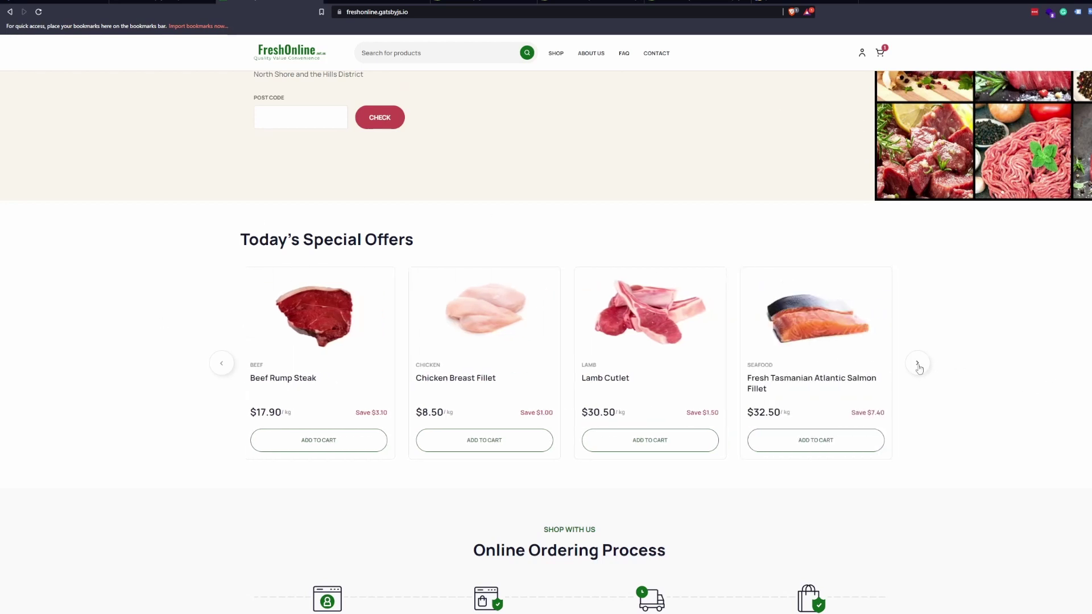
pyautogui.click(222, 364)
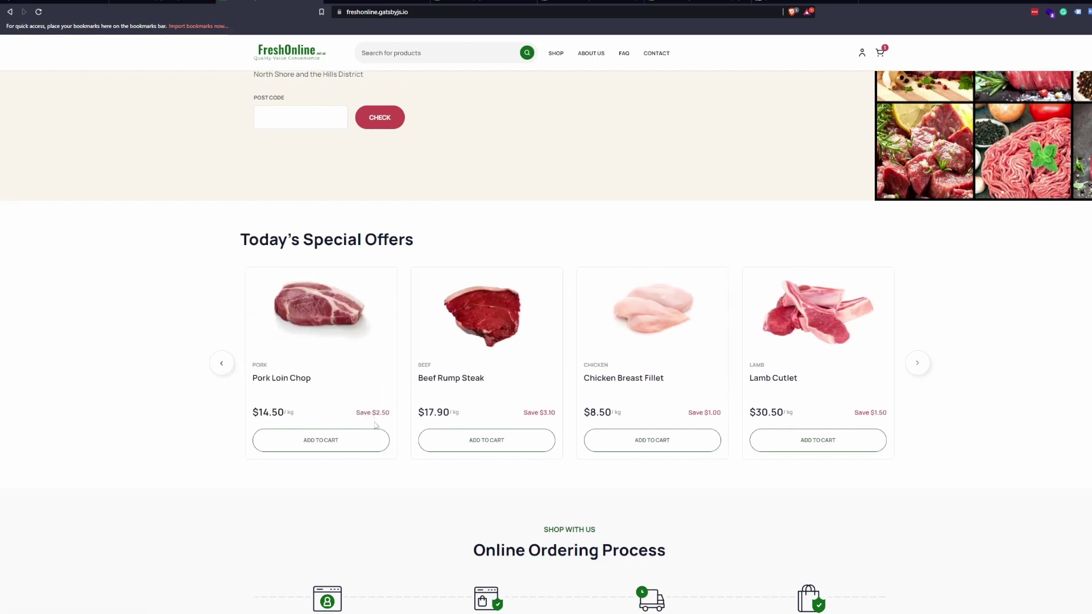
pyautogui.scroll(-2, 658, 375)
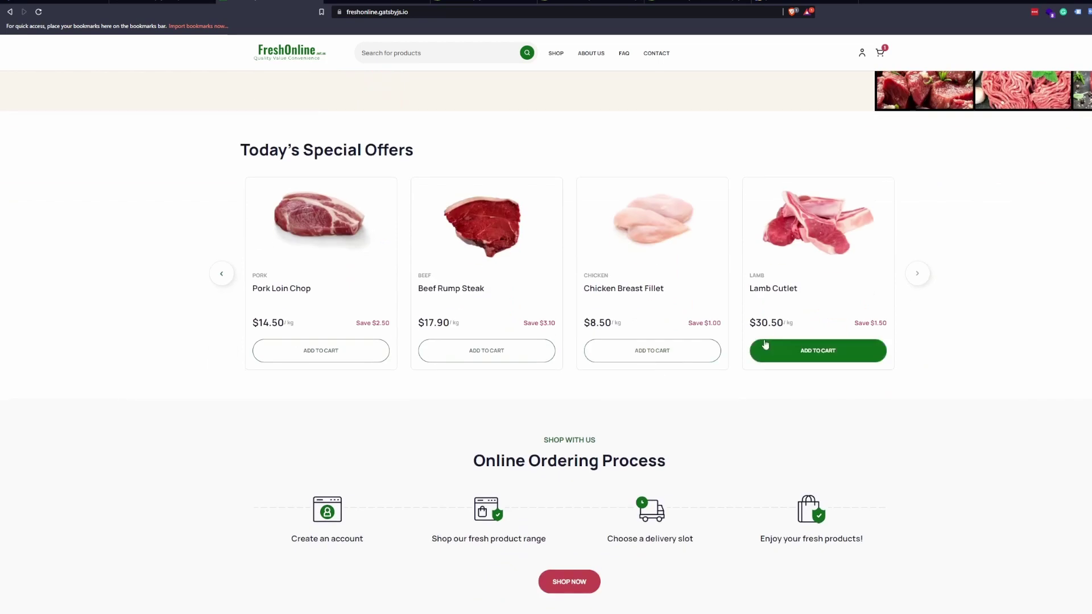
pyautogui.scroll(-4, 699, 273)
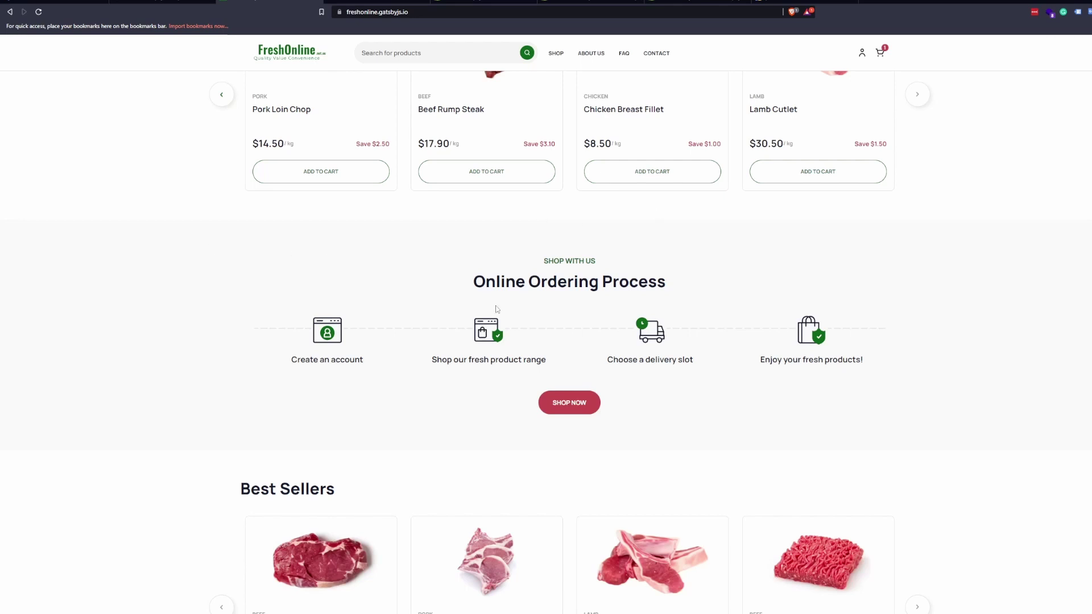
pyautogui.scroll(2, 404, 390)
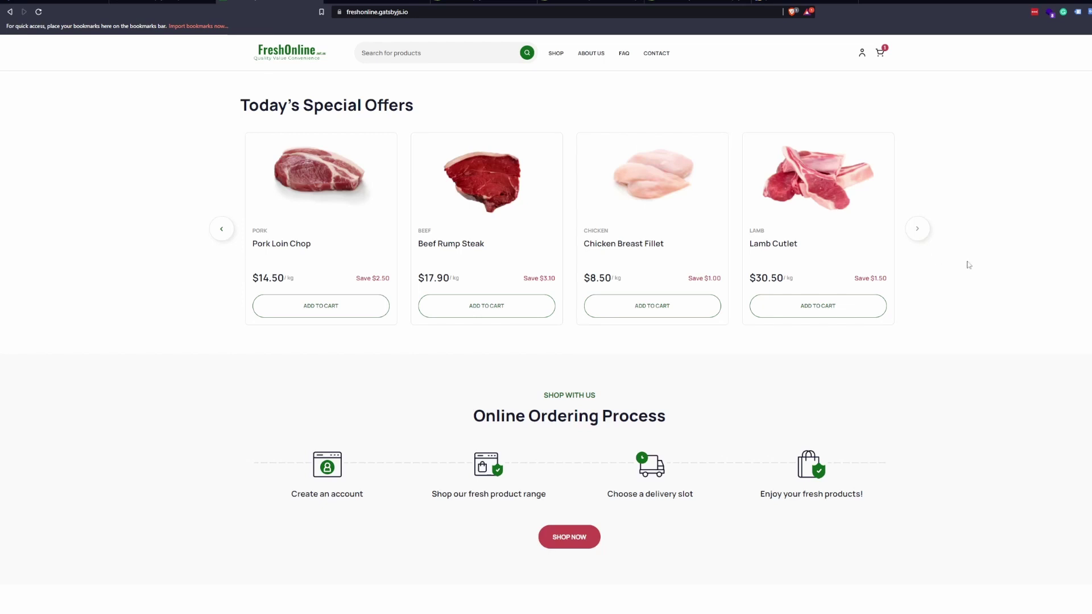
pyautogui.scroll(-3, 520, 342)
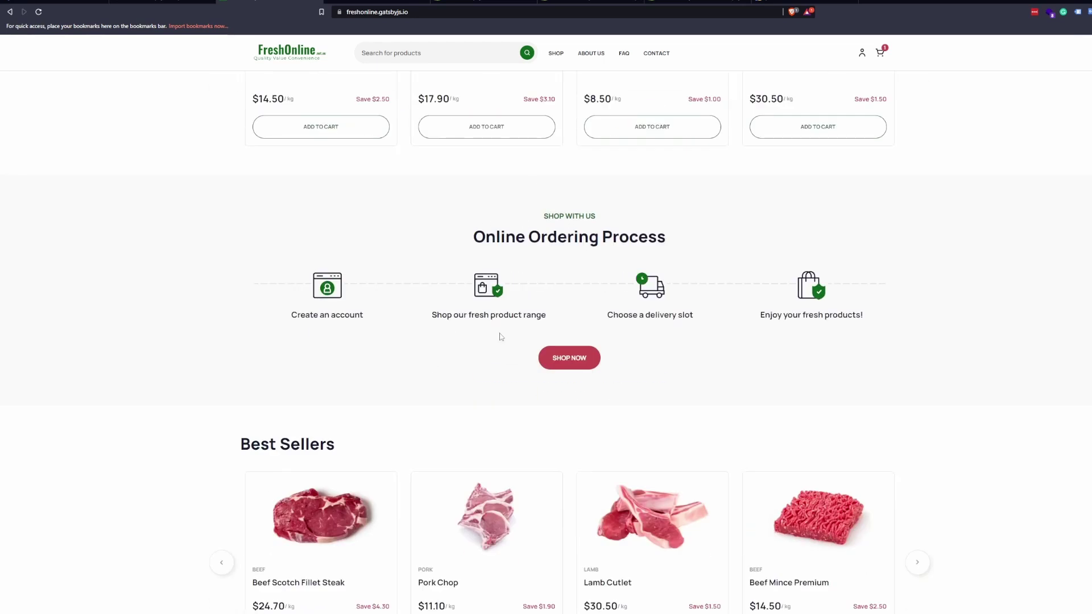
pyautogui.scroll(-10, 500, 336)
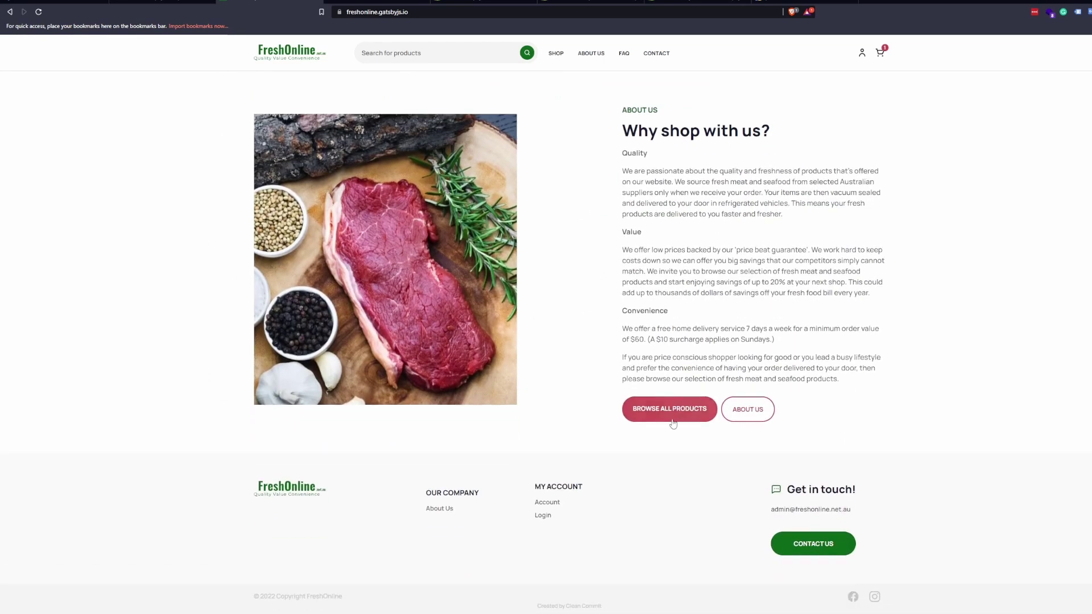
# - Open the full product range and view the Chicken, Lamb, Pork and Seafood collections one after another
pyautogui.click(710, 416)
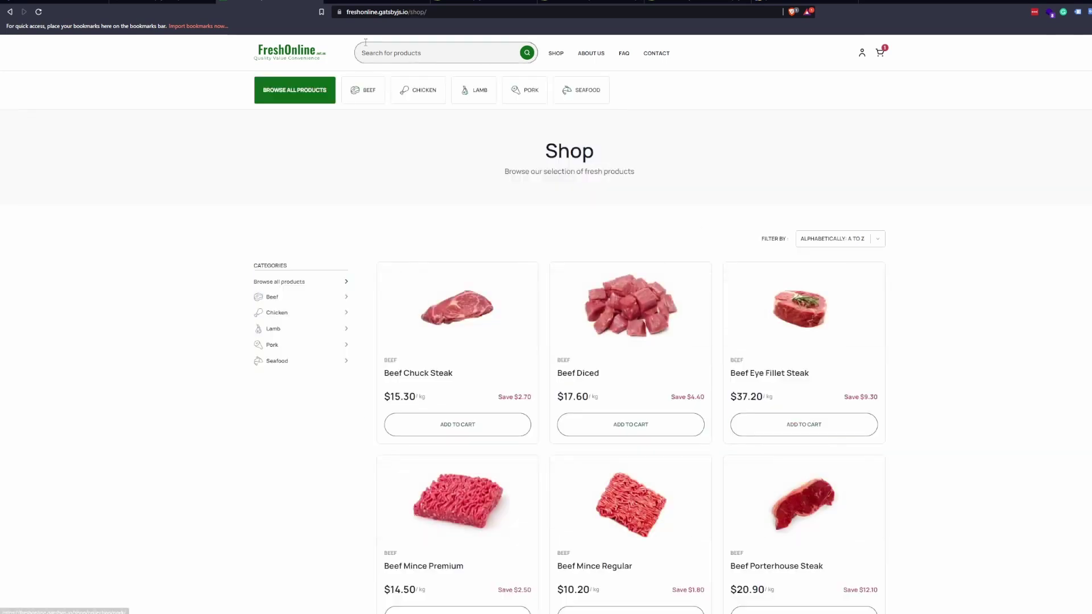
pyautogui.click(418, 91)
pyautogui.click(474, 91)
pyautogui.click(512, 93)
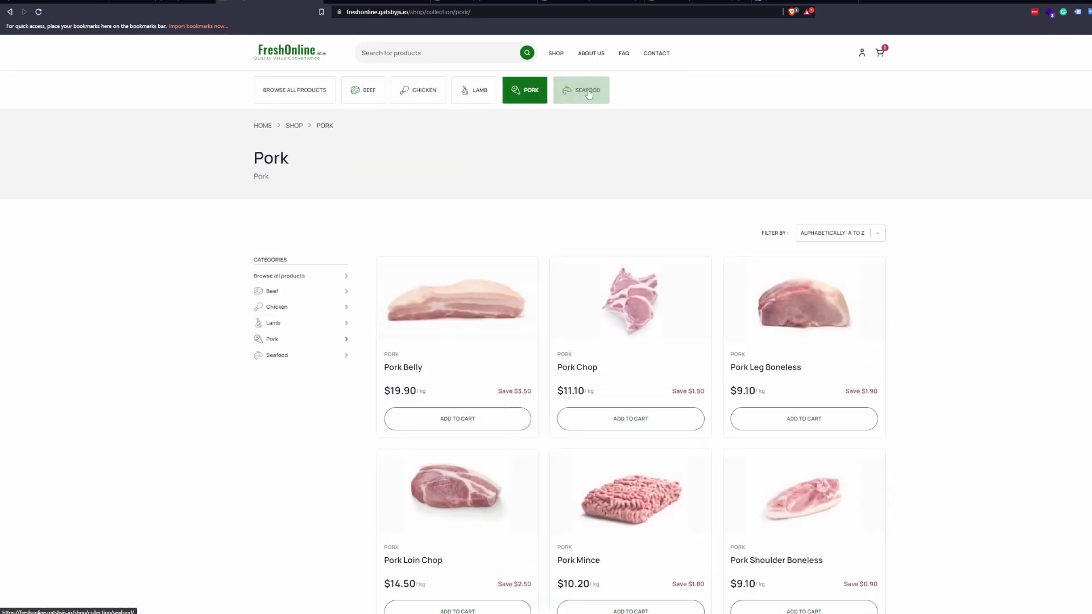
pyautogui.click(583, 90)
# - View the Shop, FAQ and About Us pages, ending on the Shop page with all products
pyautogui.click(556, 53)
pyautogui.click(625, 54)
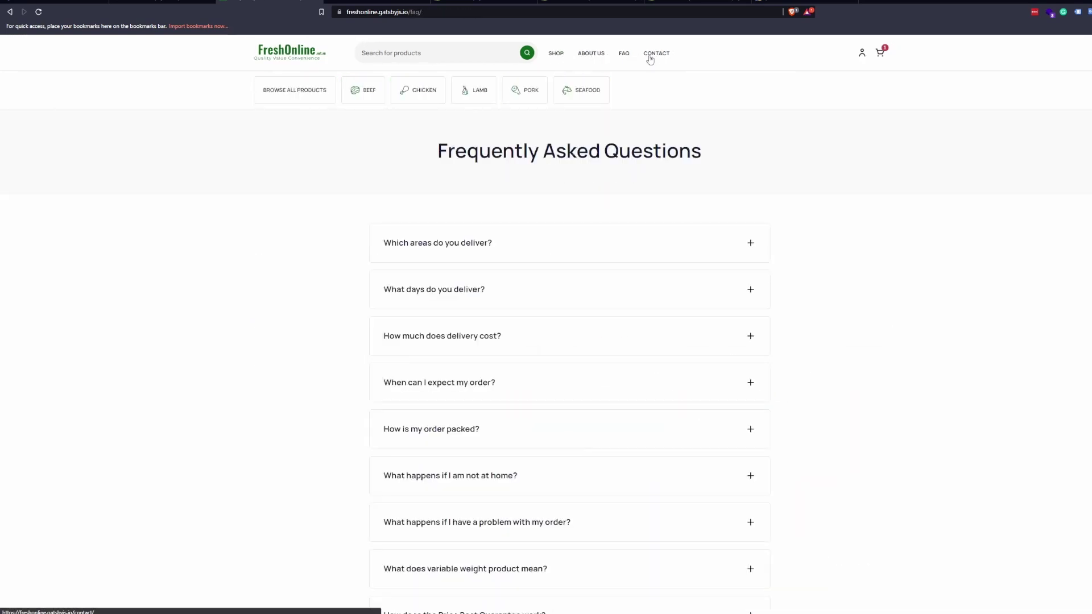
pyautogui.click(590, 55)
pyautogui.click(557, 55)
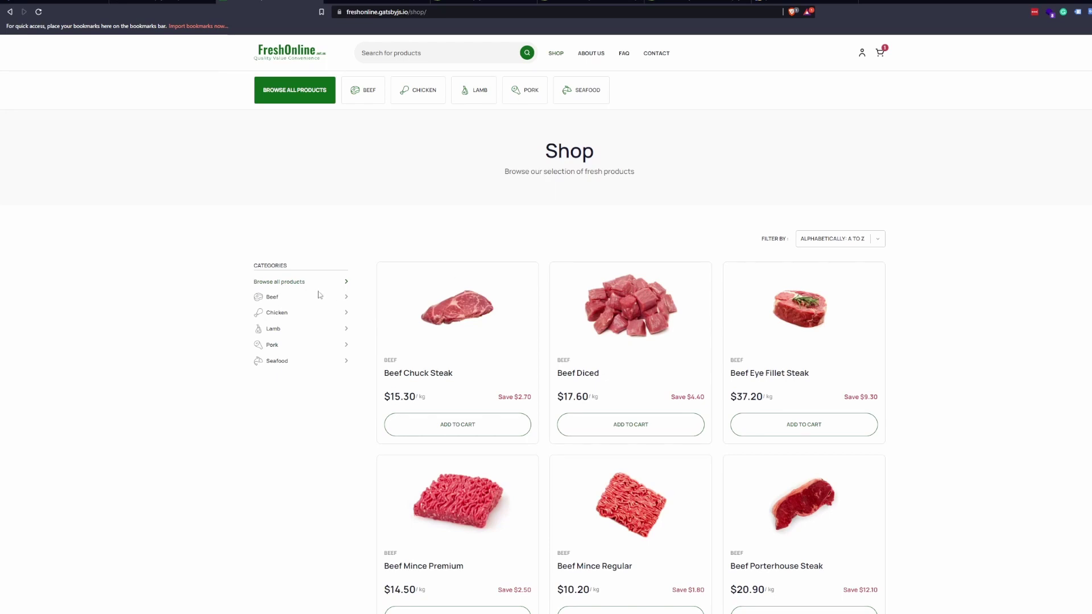
# - View the Beef, Lamb and Pork categories and finish on the Seafood category
pyautogui.click(292, 299)
pyautogui.click(272, 310)
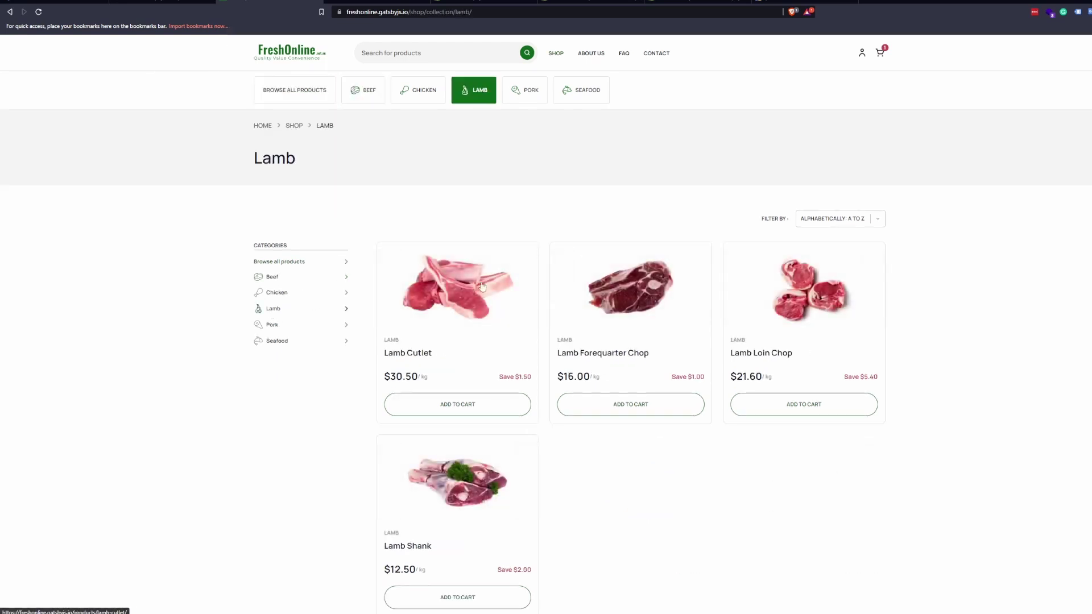
pyautogui.click(271, 325)
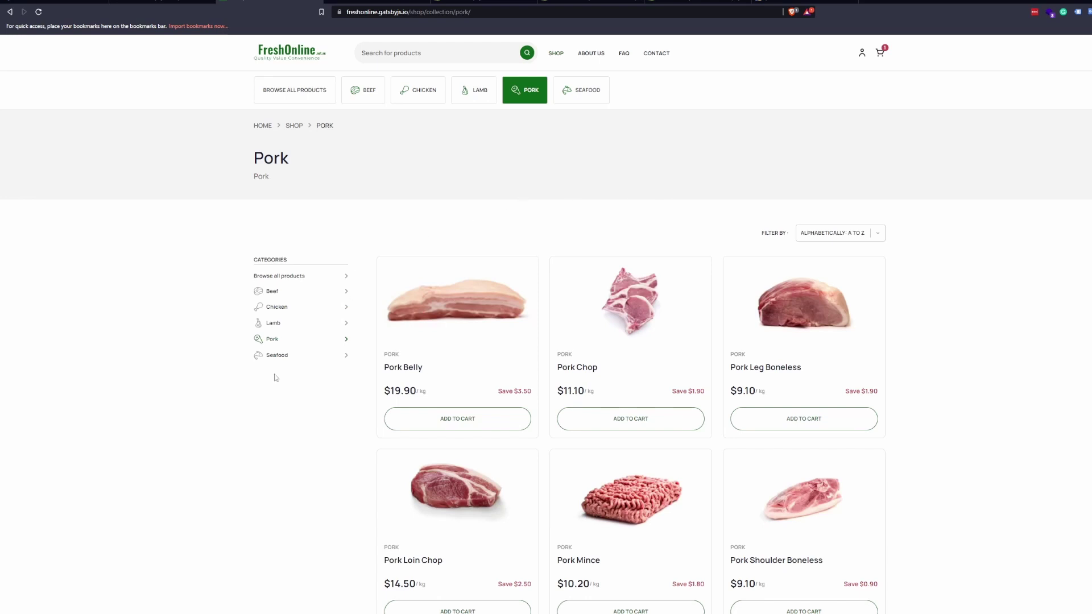
pyautogui.click(274, 358)
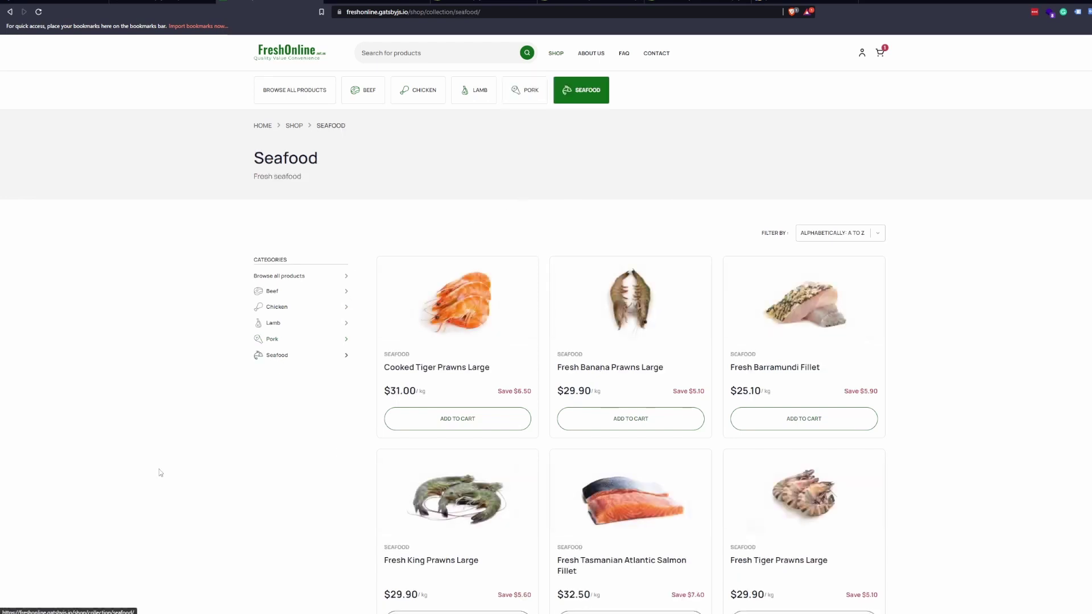
# - Add Cooked Tiger Prawns Large to the cart and raise the quantity to 2 kg
pyautogui.click(477, 419)
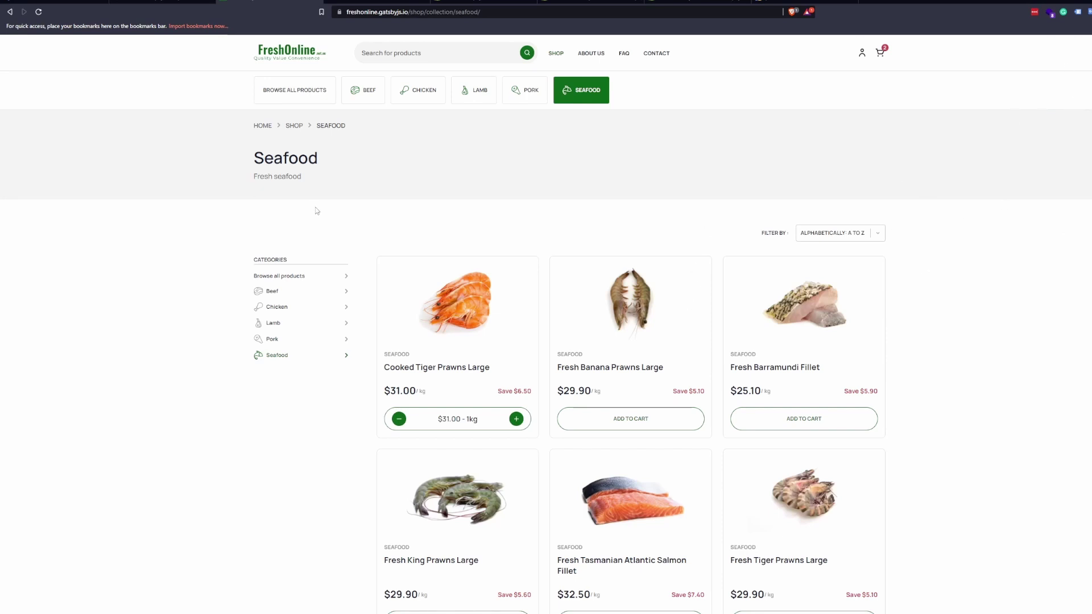
pyautogui.scroll(-2, 503, 390)
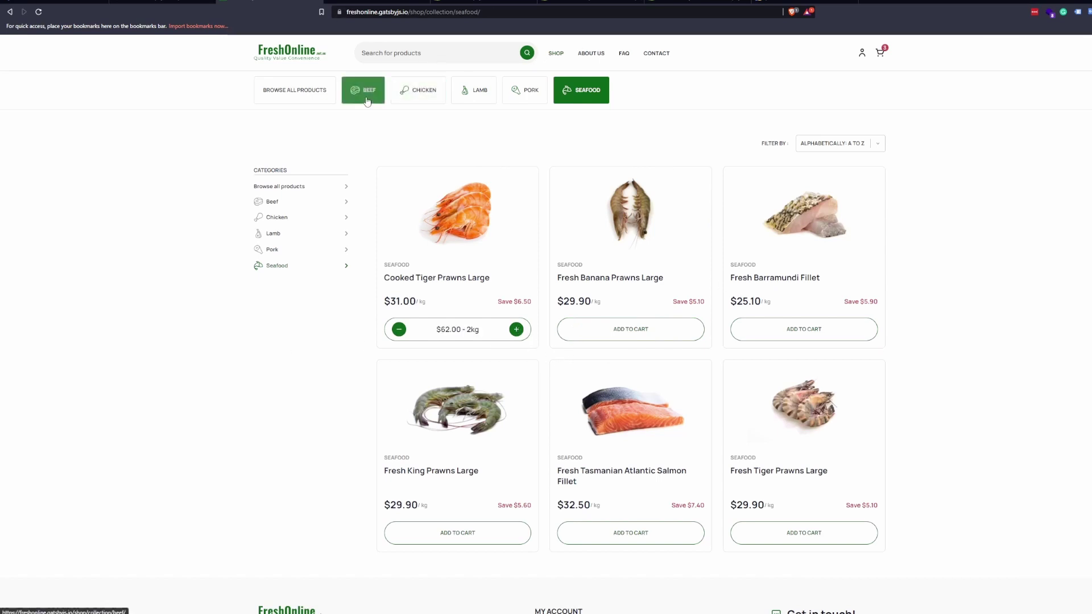
pyautogui.scroll(-2, 290, 398)
pyautogui.scroll(3, 339, 379)
pyautogui.scroll(1, 338, 378)
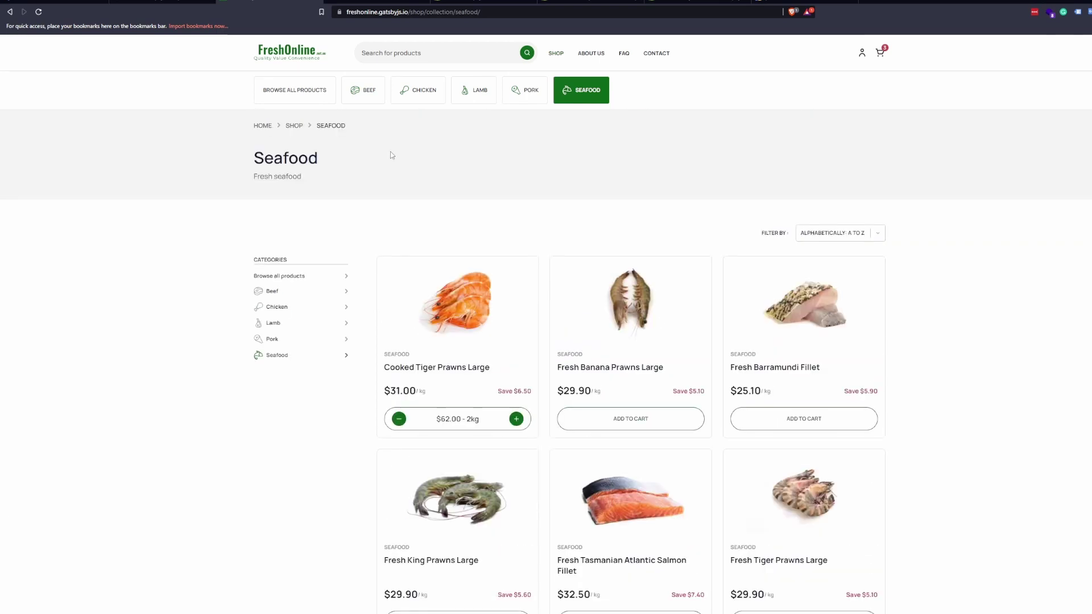
# - View the Beef collection, all products, and the Chicken, Lamb and Seafood collections in turn
pyautogui.click(362, 89)
pyautogui.click(294, 90)
pyautogui.click(421, 90)
pyautogui.click(488, 98)
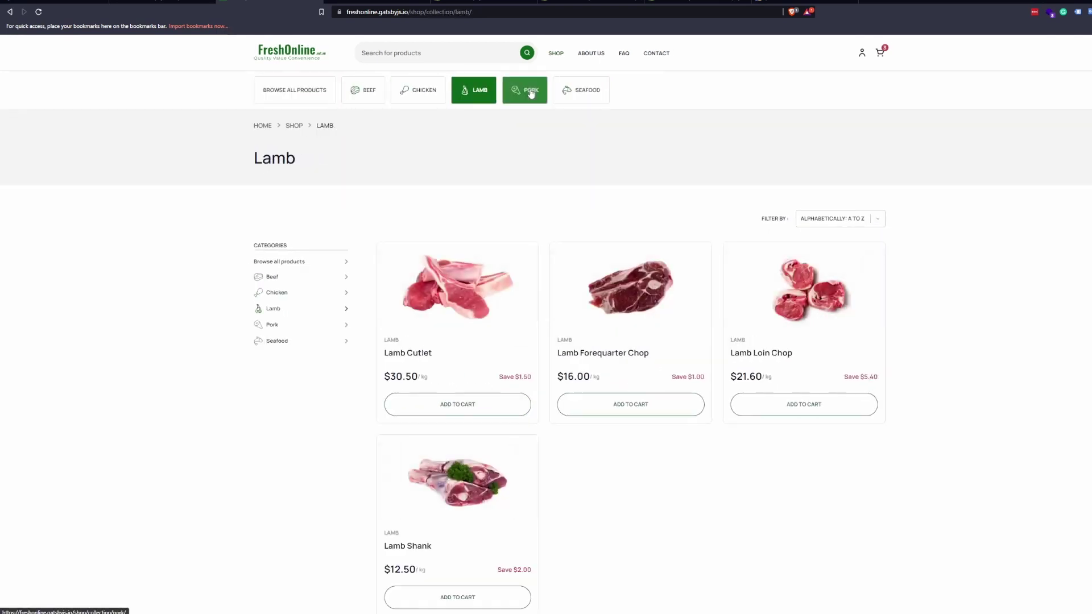
pyautogui.click(588, 91)
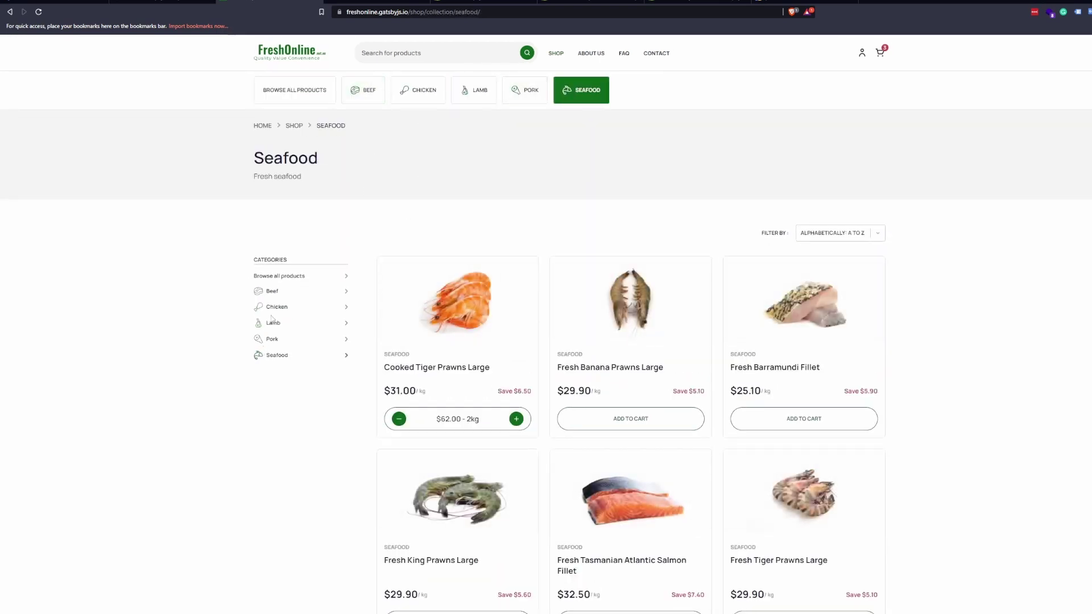
# - Go through the Beef, Chicken, Lamb and Pork categories in order and return to Seafood
pyautogui.click(272, 290)
pyautogui.click(276, 293)
pyautogui.click(276, 313)
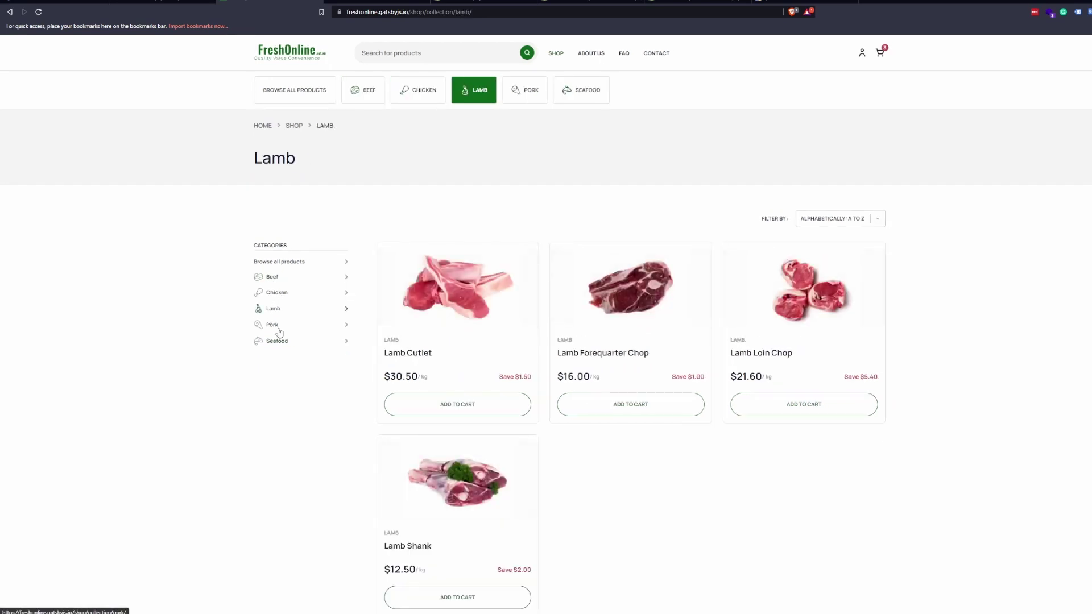
pyautogui.click(273, 324)
pyautogui.click(279, 356)
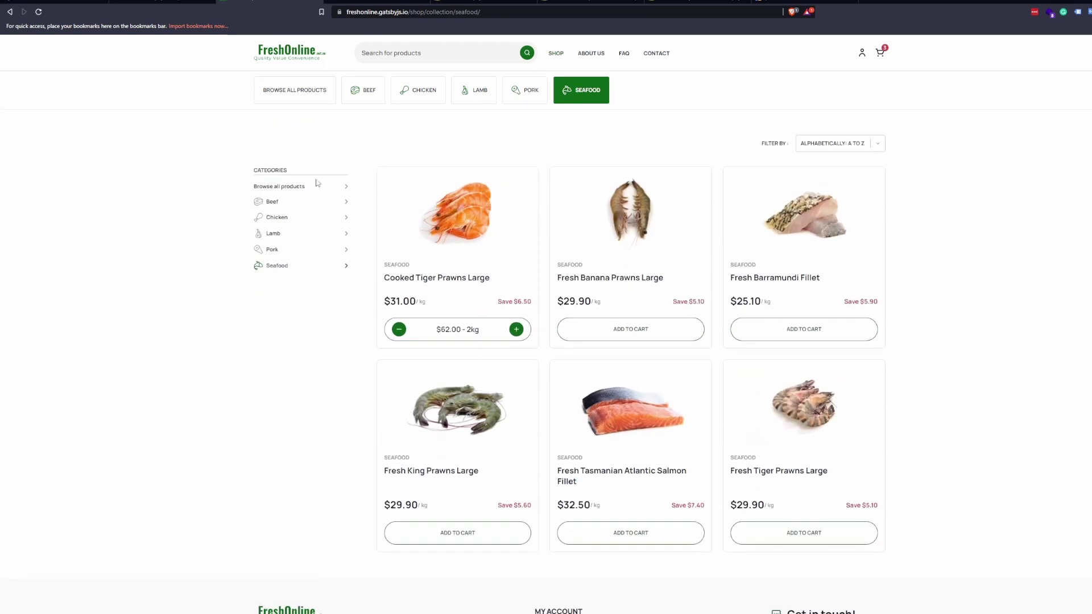
# - View the Chicken, Lamb and Pork categories in order and return to Seafood
pyautogui.click(277, 292)
pyautogui.click(277, 292)
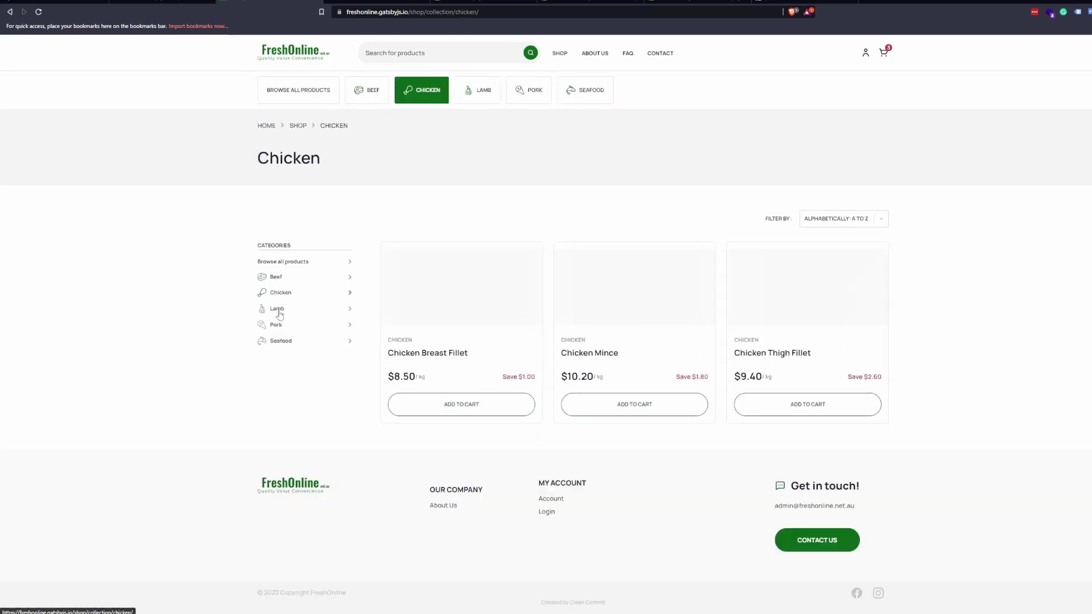
pyautogui.click(274, 308)
pyautogui.click(276, 325)
pyautogui.click(282, 358)
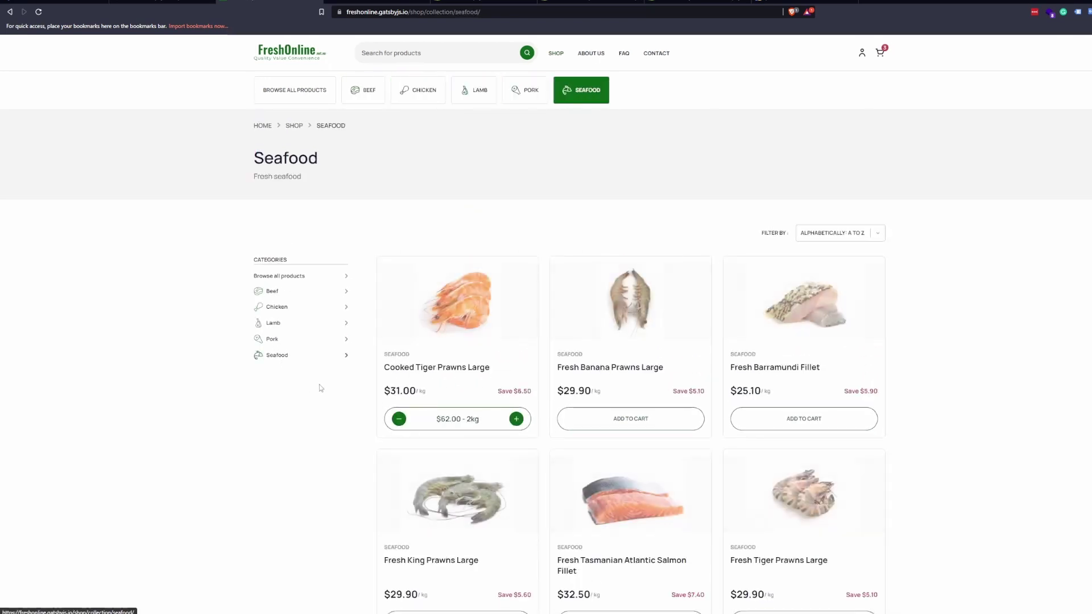
pyautogui.scroll(-3, 278, 344)
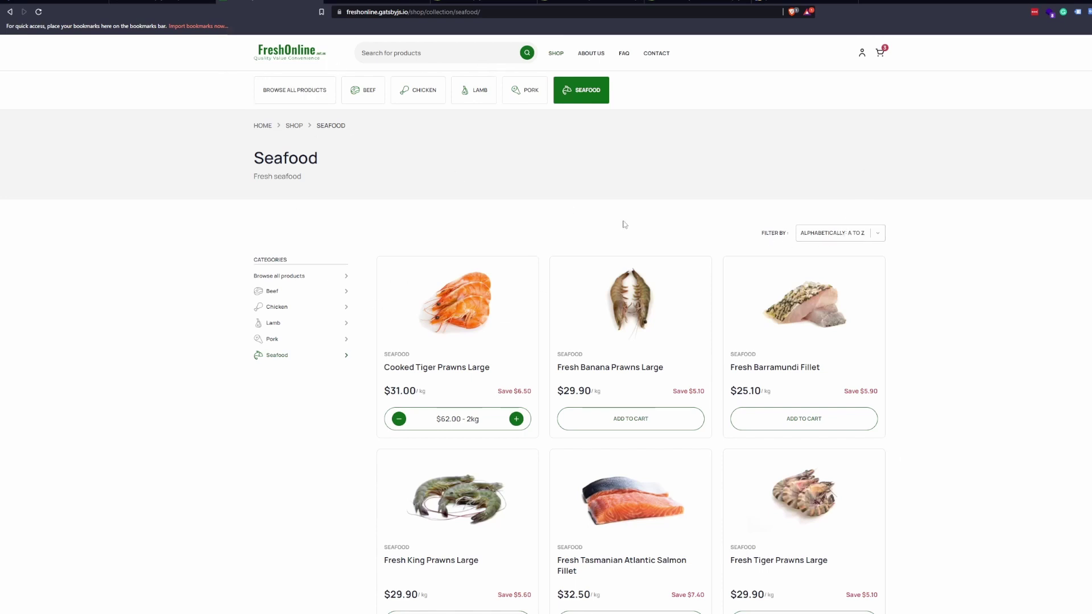
# - Go through the Beef, Chicken, Lamb and Pork categories again and look over the Seafood products
pyautogui.click(280, 289)
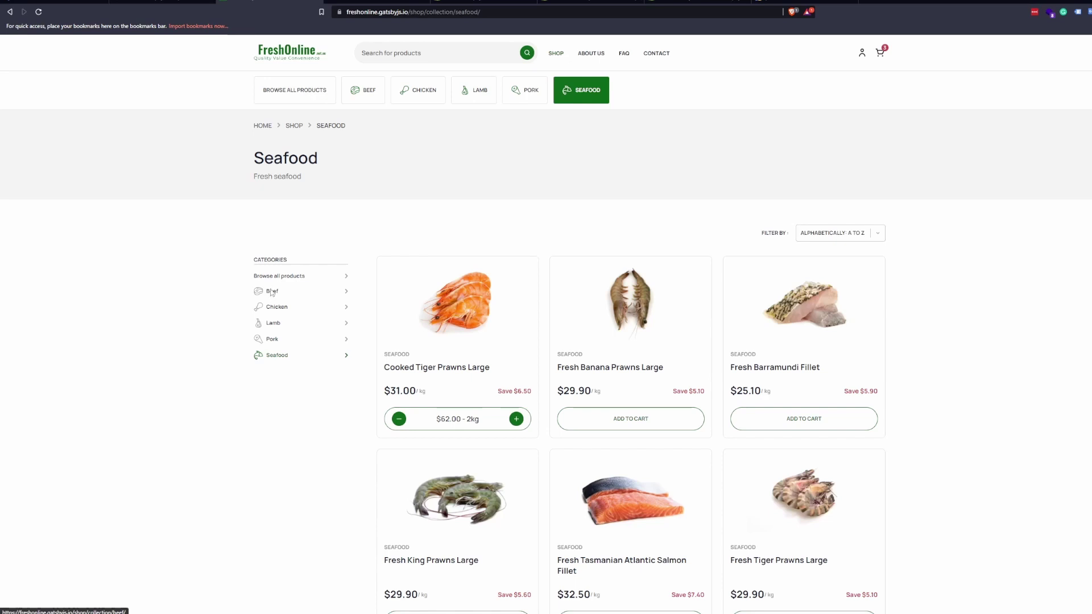
pyautogui.click(278, 293)
pyautogui.click(280, 310)
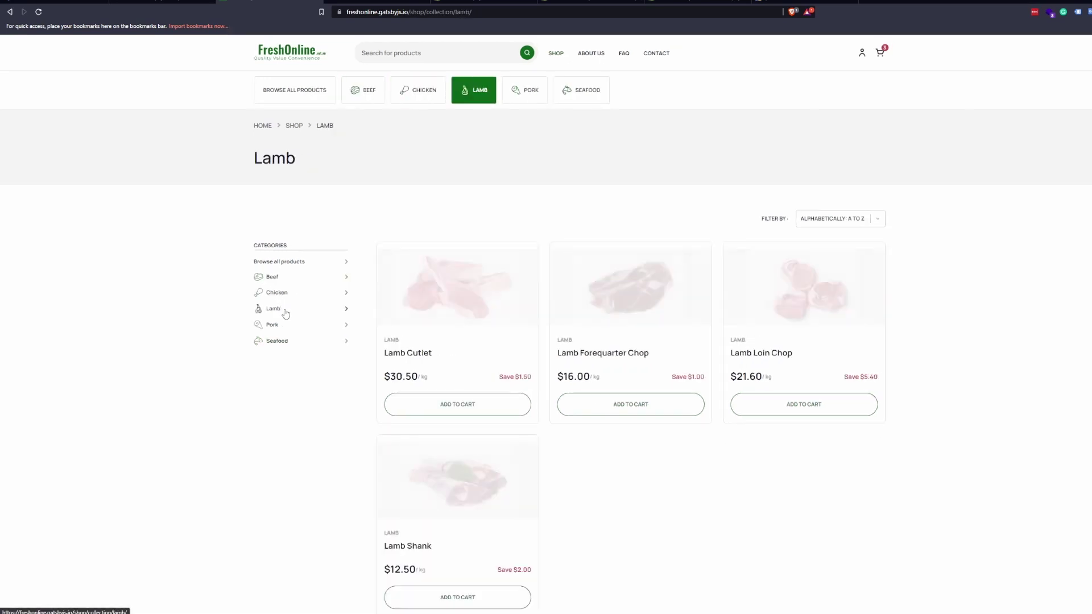
pyautogui.click(271, 326)
pyautogui.click(276, 356)
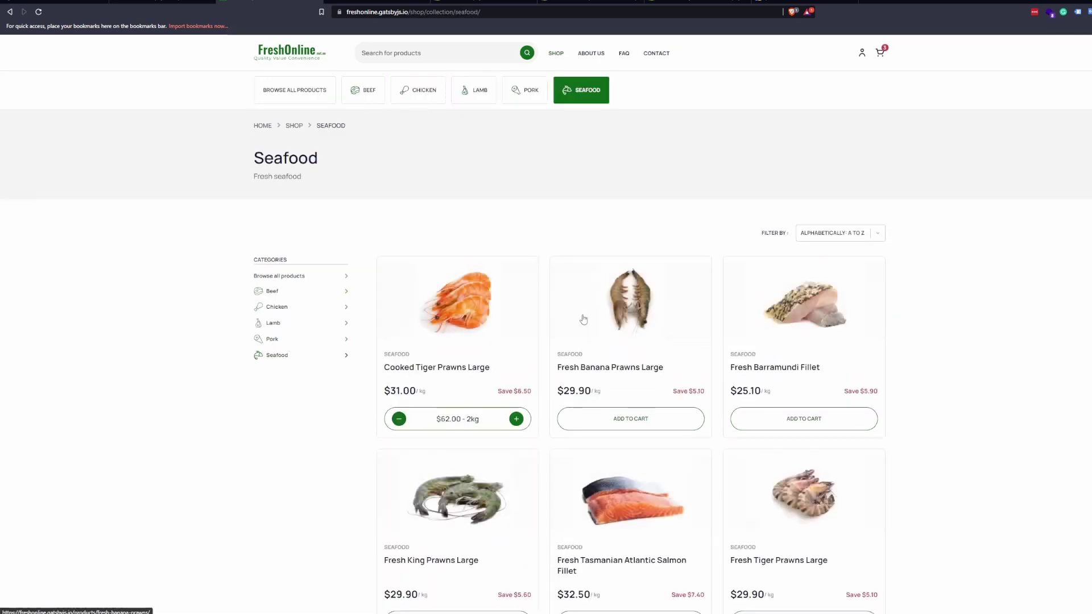
pyautogui.scroll(-3, 583, 285)
pyautogui.scroll(3, 598, 325)
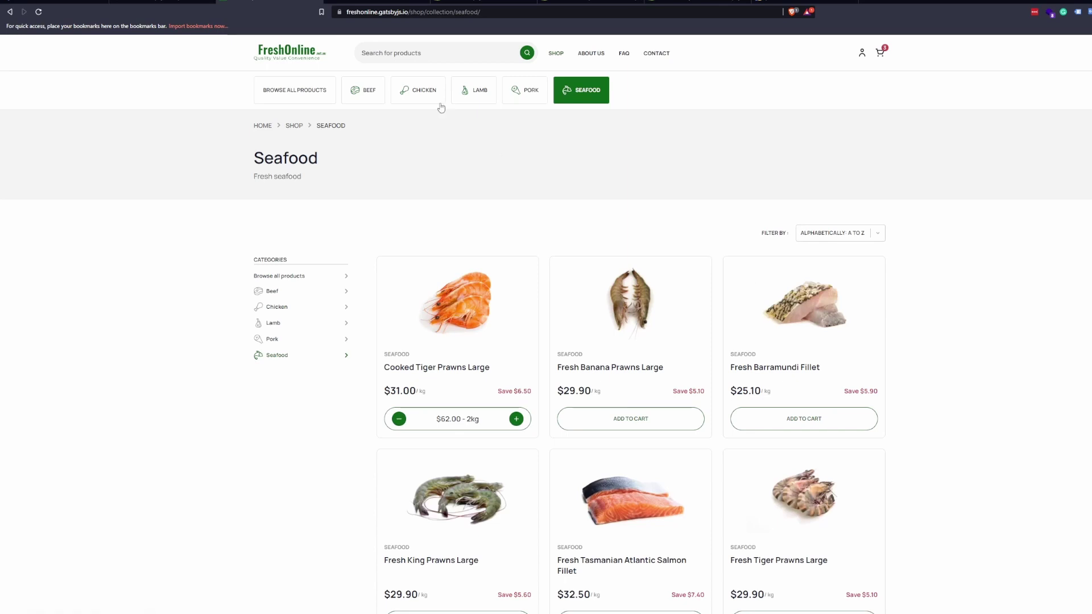
# - View the Chicken category, the full product list and the FAQ page
pyautogui.click(420, 90)
pyautogui.click(295, 90)
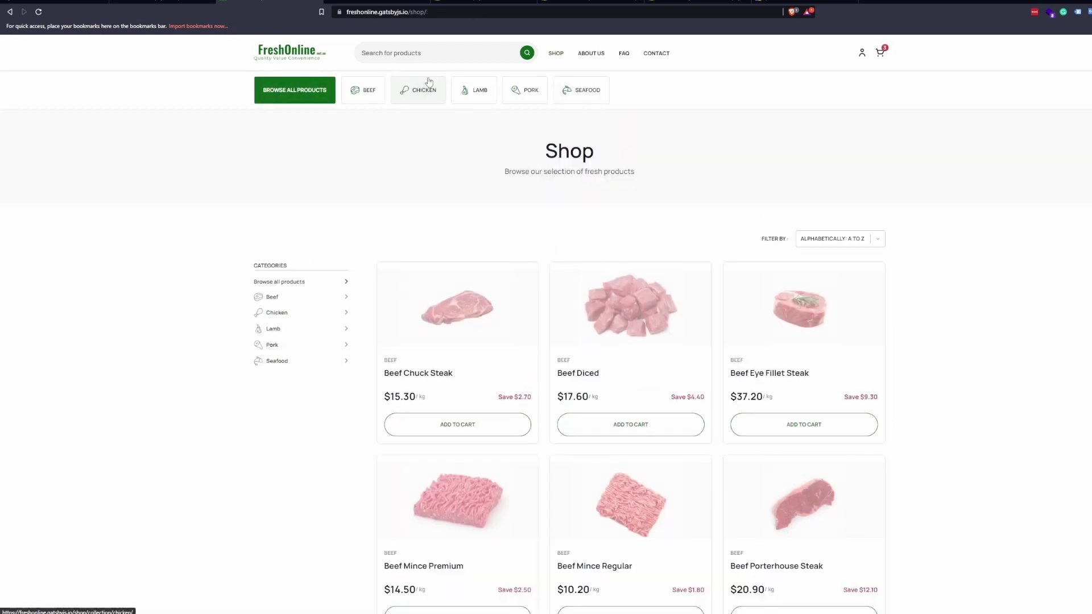
pyautogui.click(624, 52)
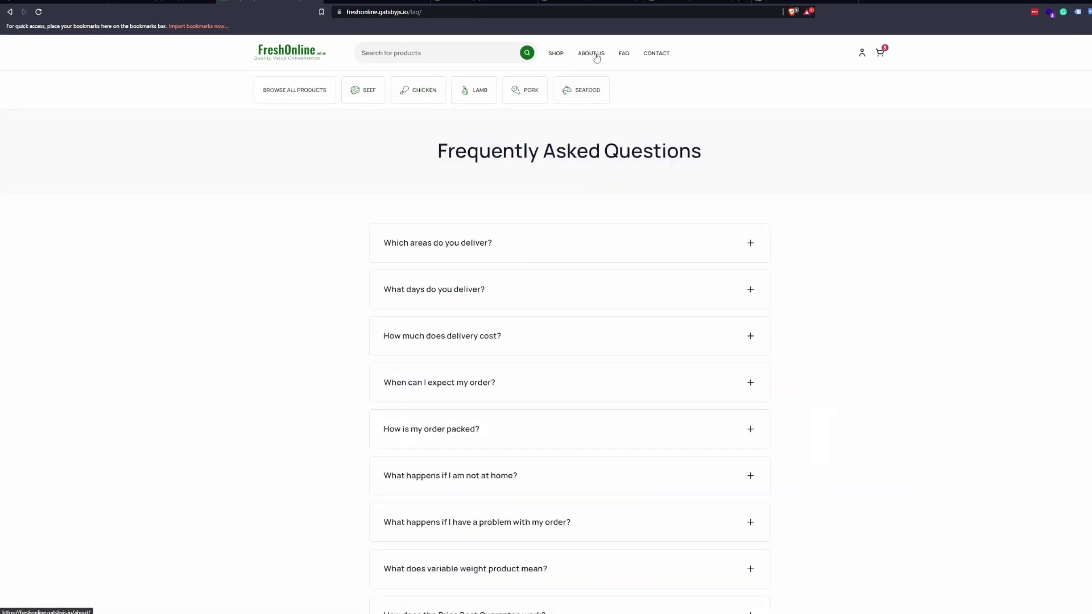
# - Open the Contact page and look through its contact form and footer links
pyautogui.click(651, 55)
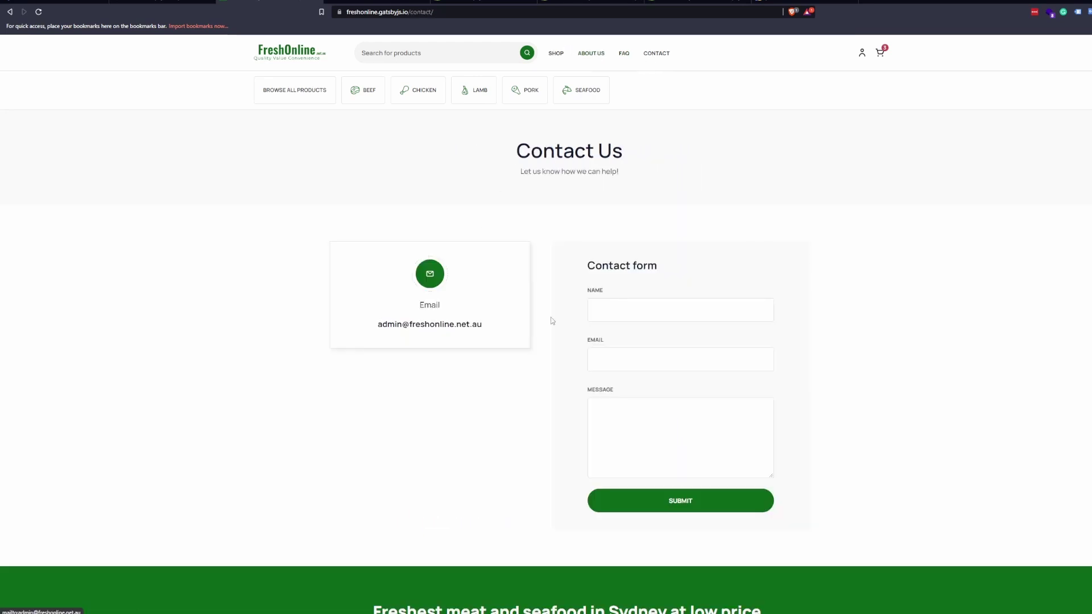
pyautogui.scroll(-3, 517, 453)
pyautogui.scroll(-2, 516, 454)
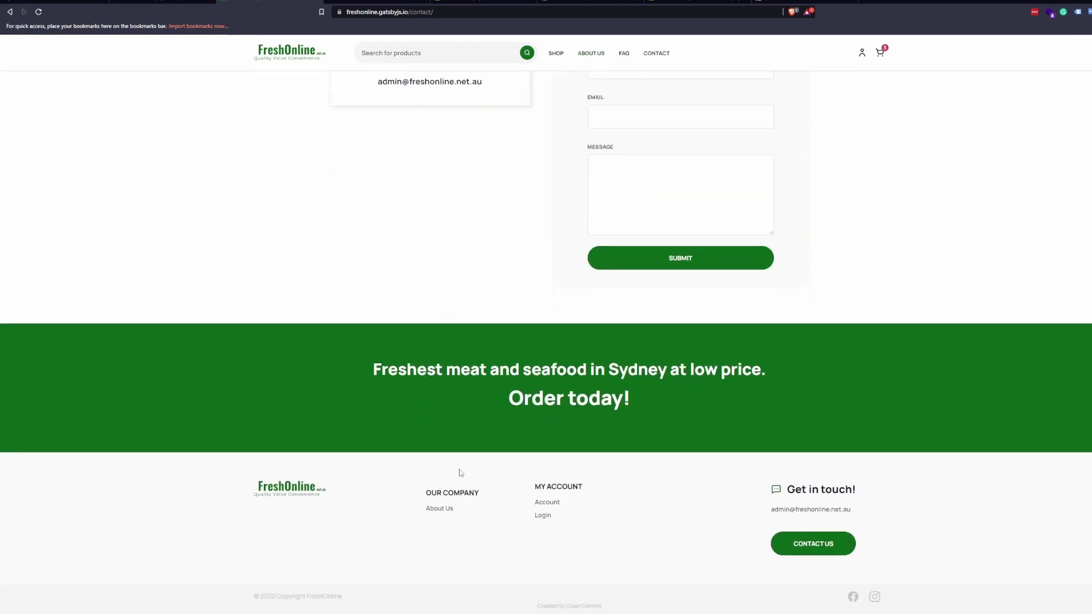
pyautogui.scroll(4, 353, 381)
pyautogui.scroll(-4, 353, 380)
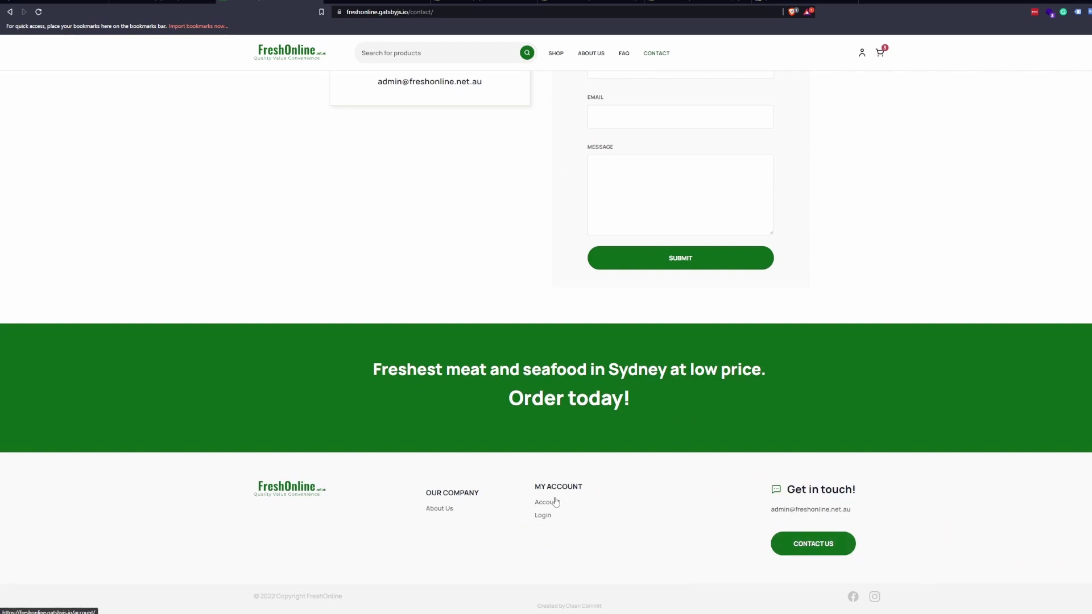
pyautogui.scroll(4, 475, 110)
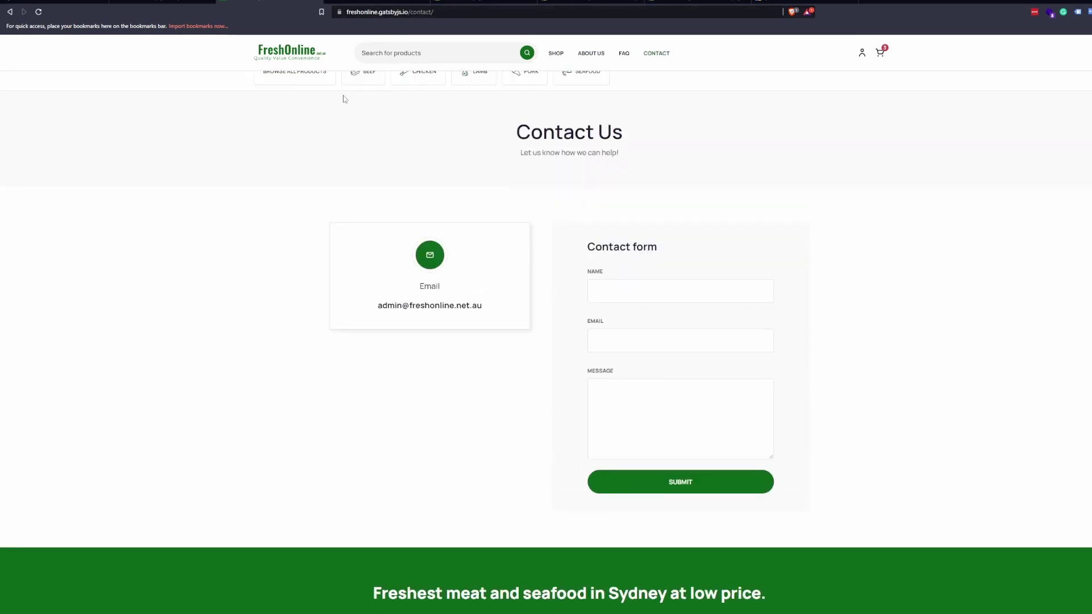
# - Return to the shop's home page and check the technologies it uses with Wappalyzer
pyautogui.click(273, 55)
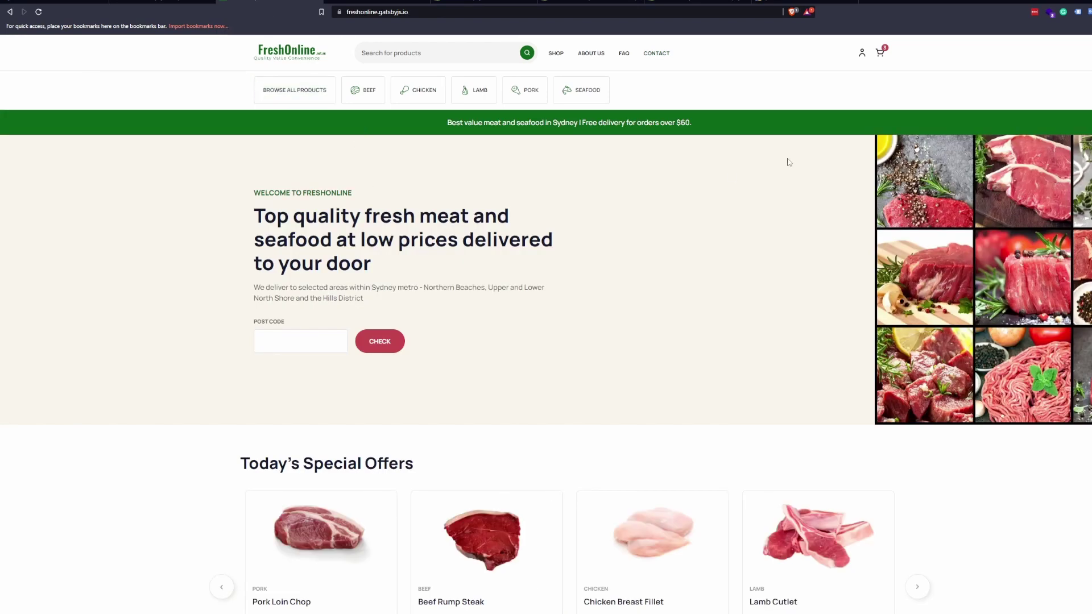
pyautogui.click(1050, 13)
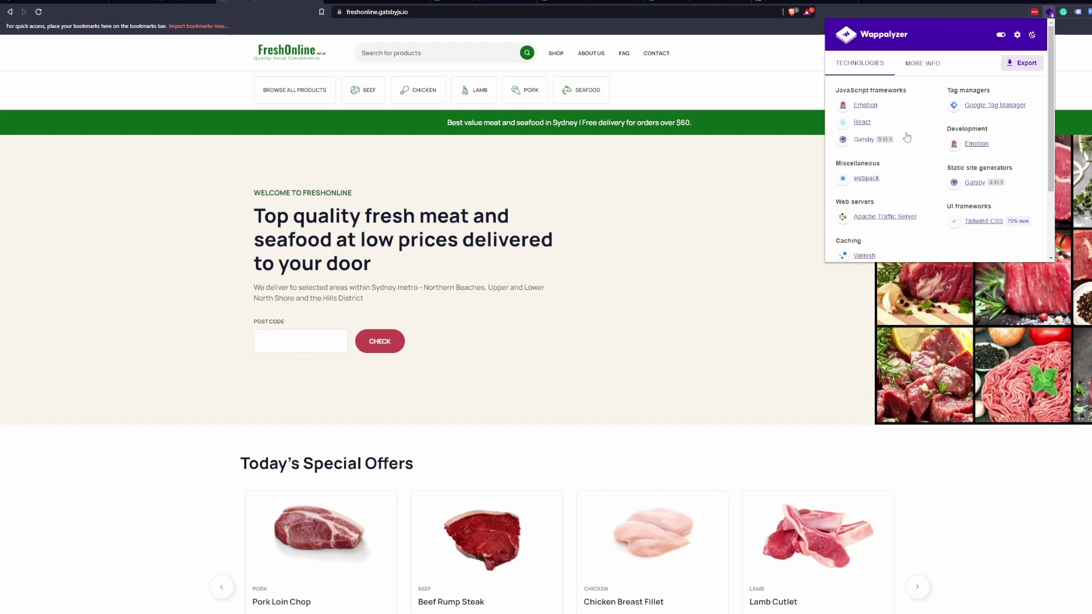
pyautogui.click(716, 218)
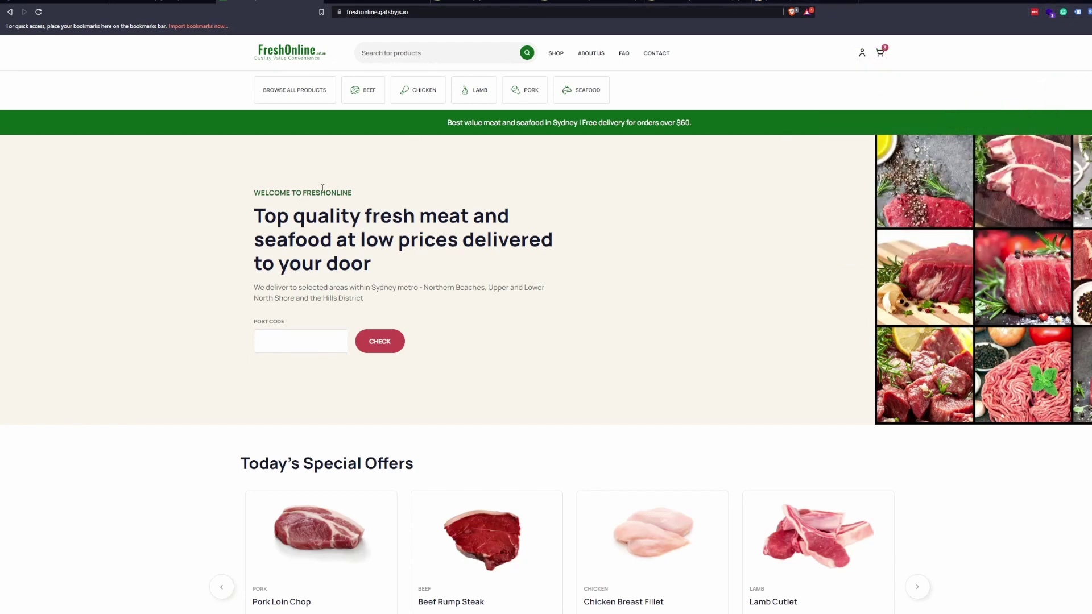
# - Switch to the FreshOnline documents list in Prismic and enlarge the page to 150%
pyautogui.click(789, 2)
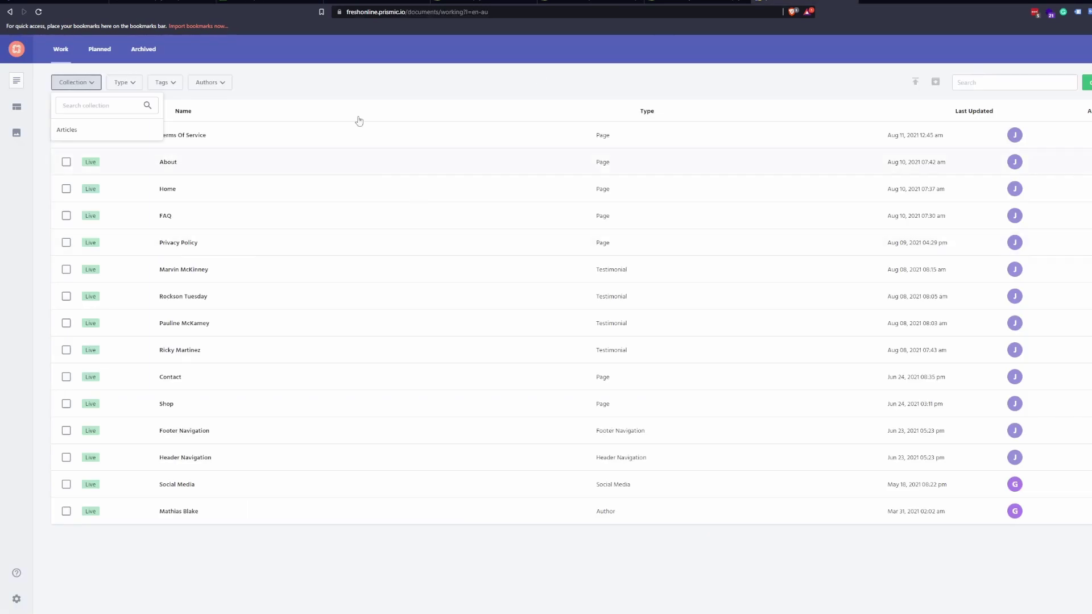
pyautogui.click(296, 78)
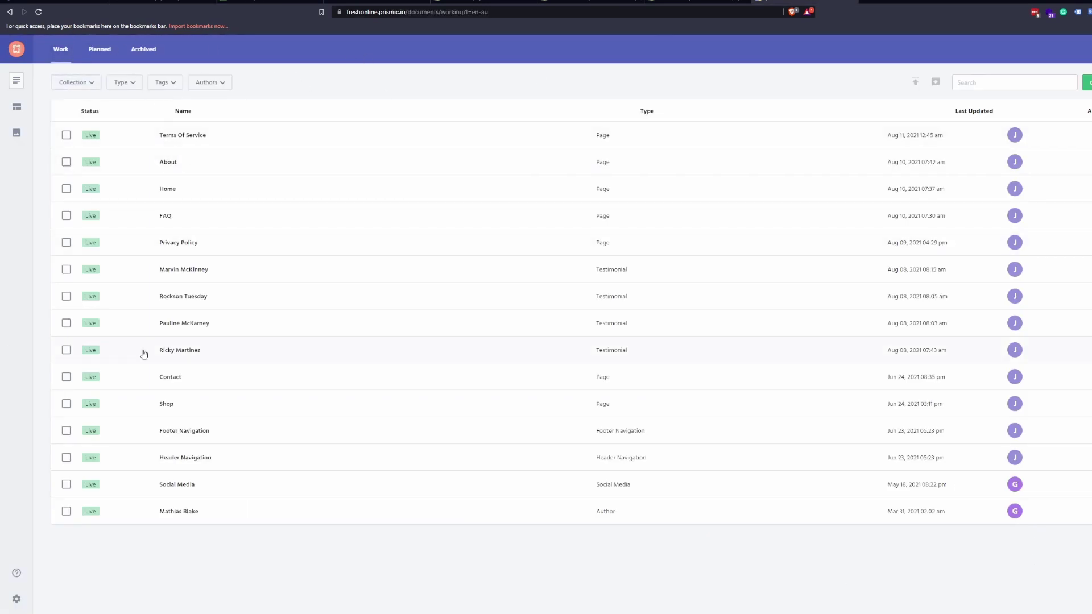
pyautogui.hotkey('ctrl', '+')
pyautogui.hotkey('ctrl', '+')
pyautogui.hotkey('ctrl', '+')
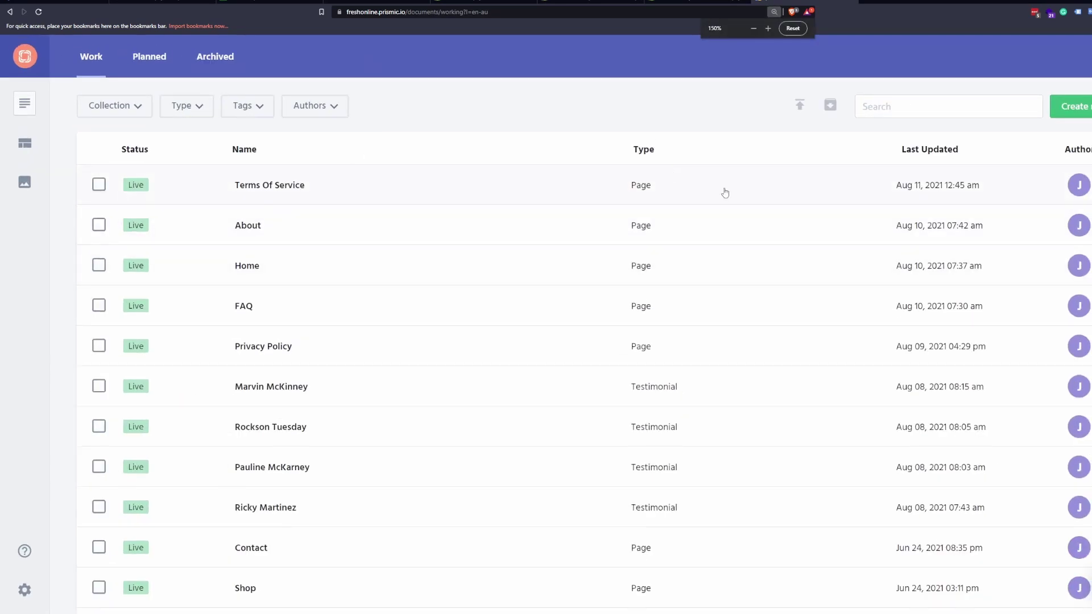
# - Look through the list of live documents, from the pages and testimonials to the navigation and author entries
pyautogui.scroll(-3, 729, 417)
pyautogui.scroll(3, 633, 390)
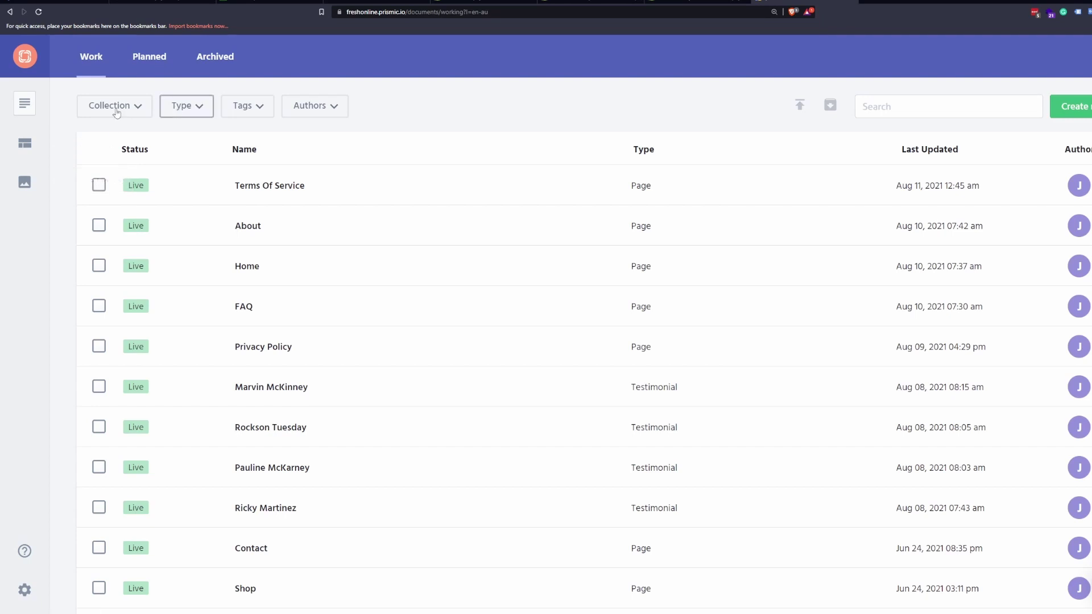
pyautogui.scroll(-3, 268, 348)
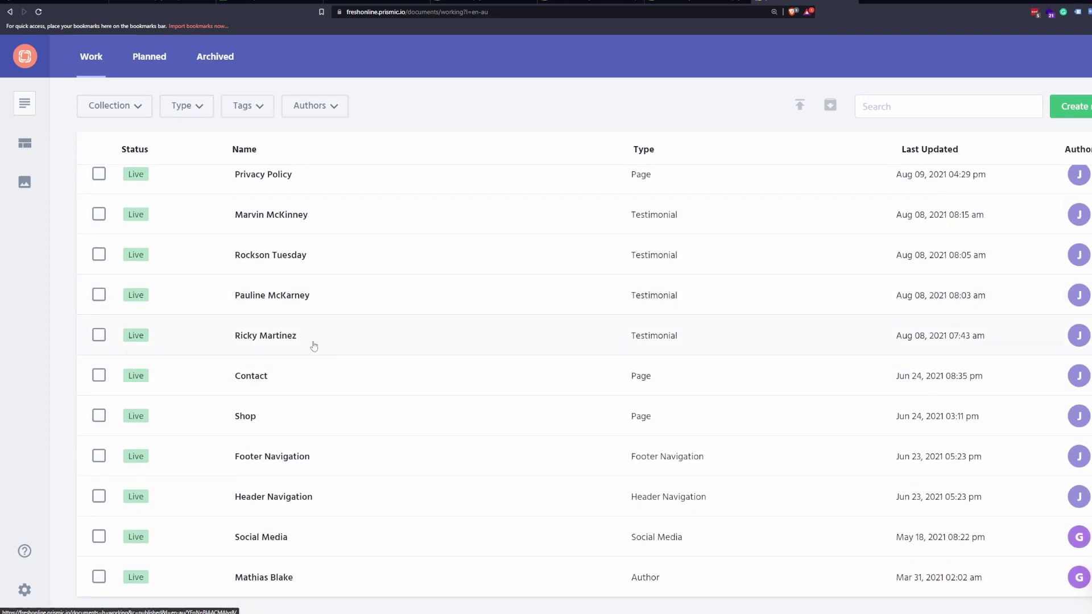
pyautogui.scroll(3, 283, 365)
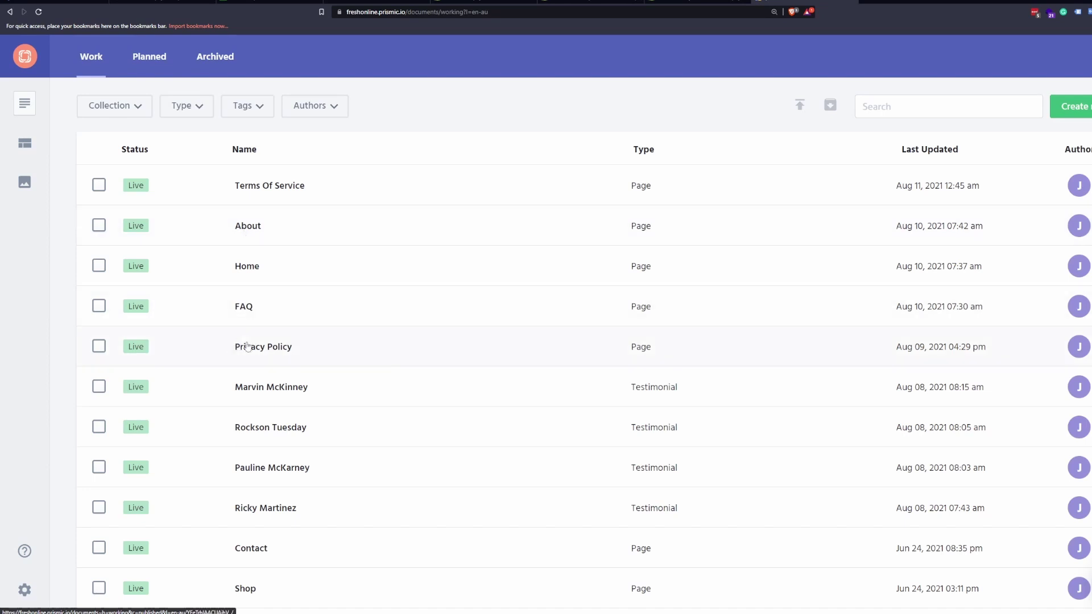
pyautogui.scroll(-3, 246, 347)
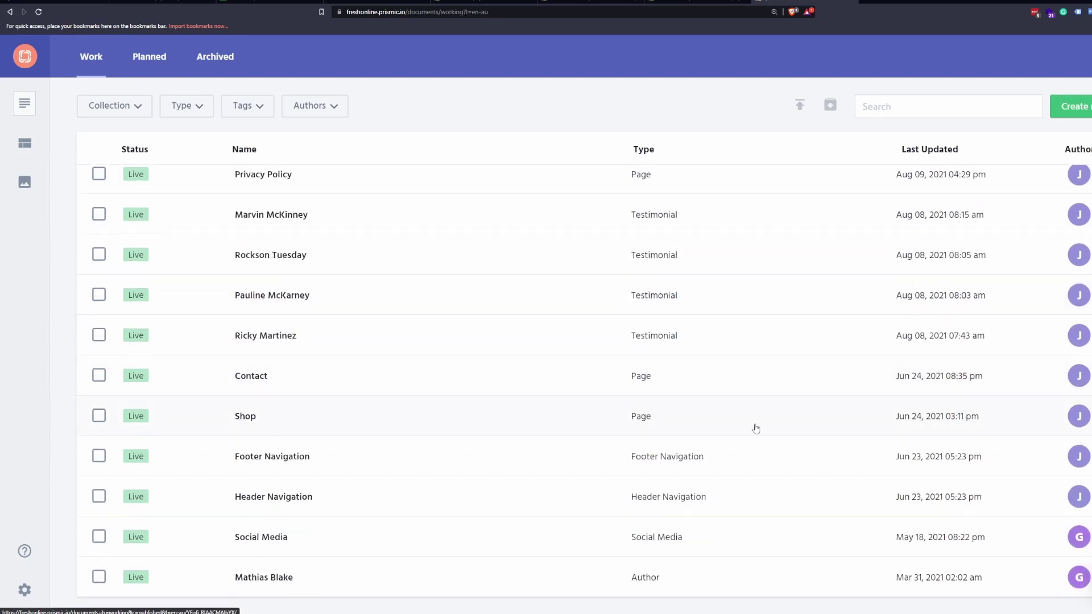
pyautogui.scroll(3, 218, 360)
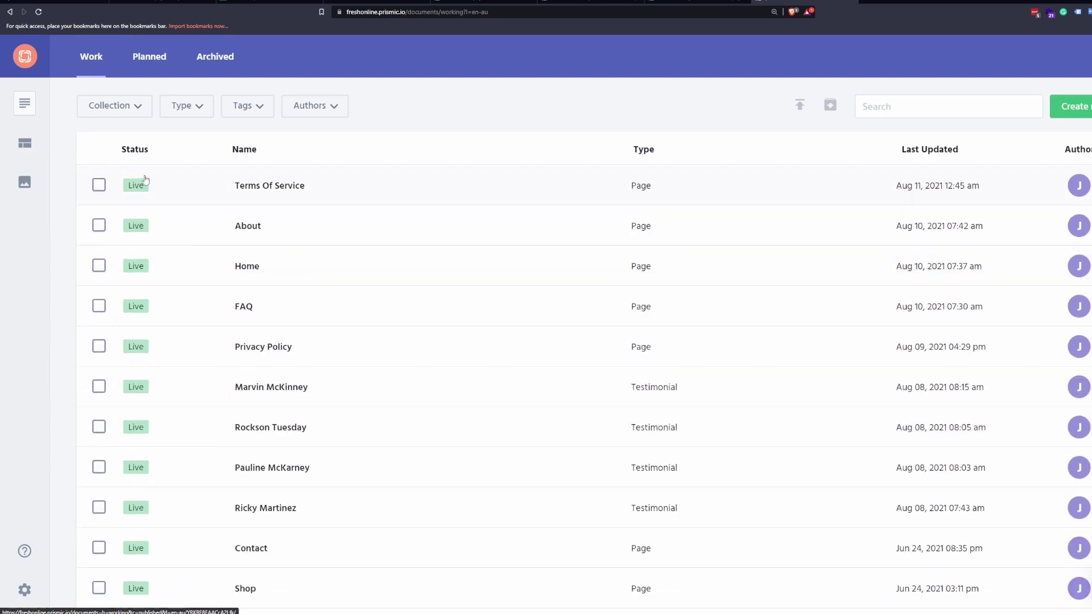
# - Review the options of the Collection, Type, Tags and Authors filters
pyautogui.click(115, 106)
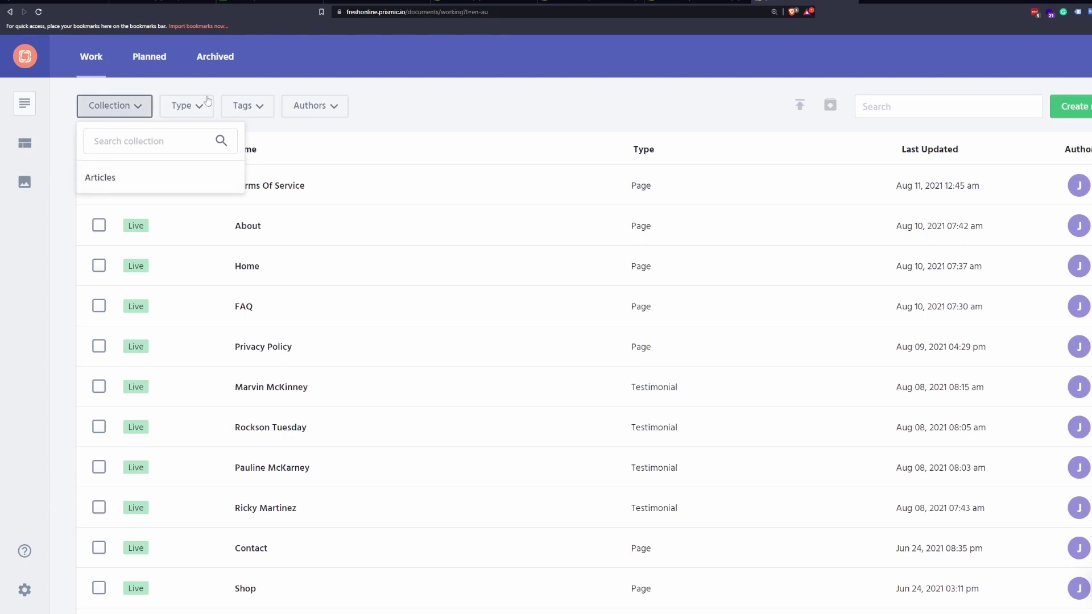
pyautogui.click(188, 106)
pyautogui.click(243, 113)
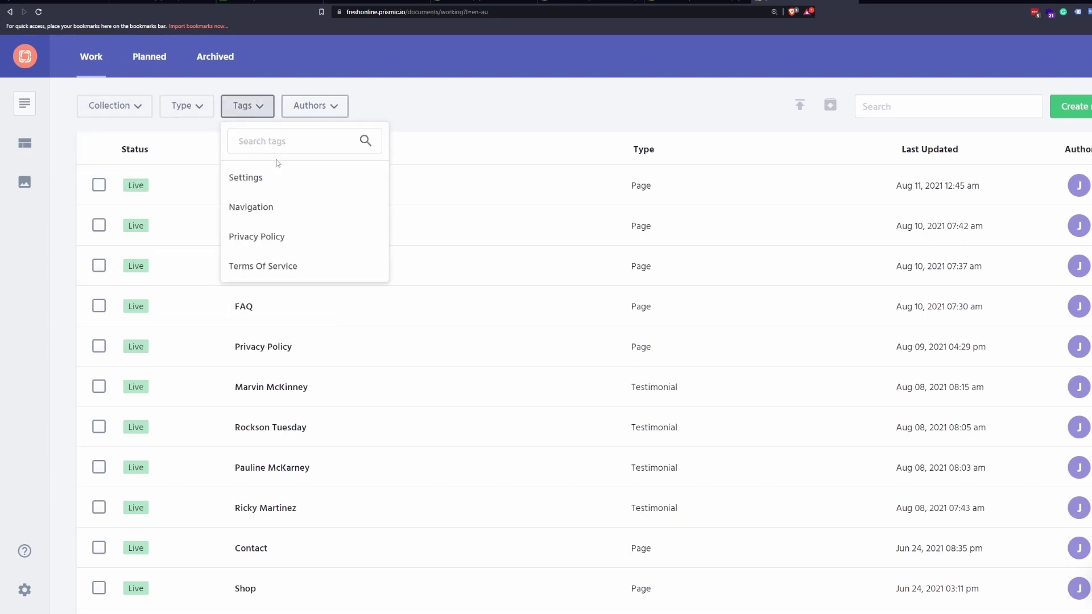
pyautogui.click(310, 106)
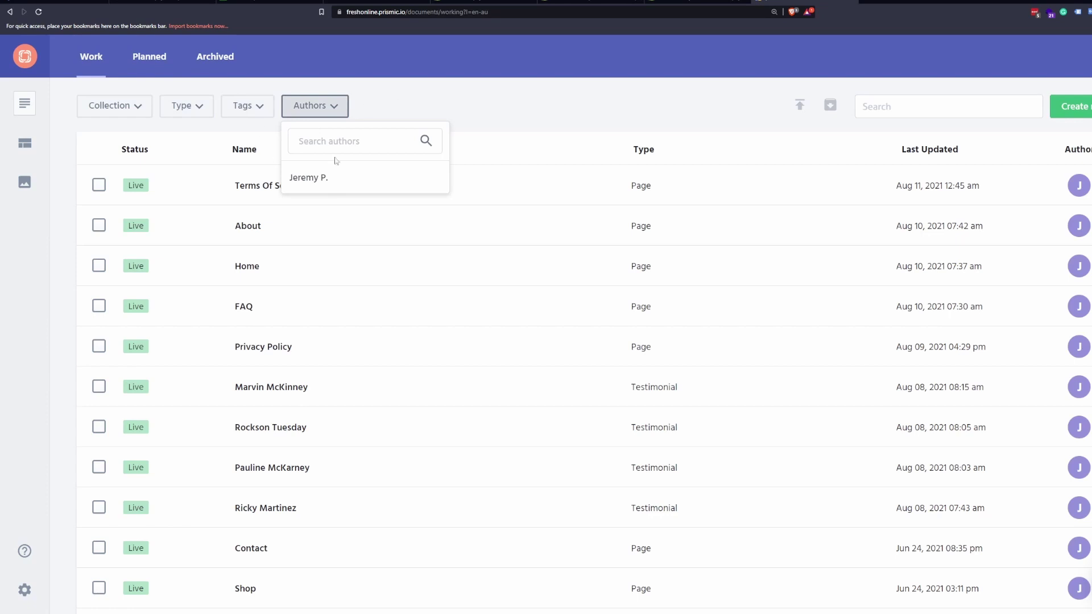
pyautogui.click(386, 106)
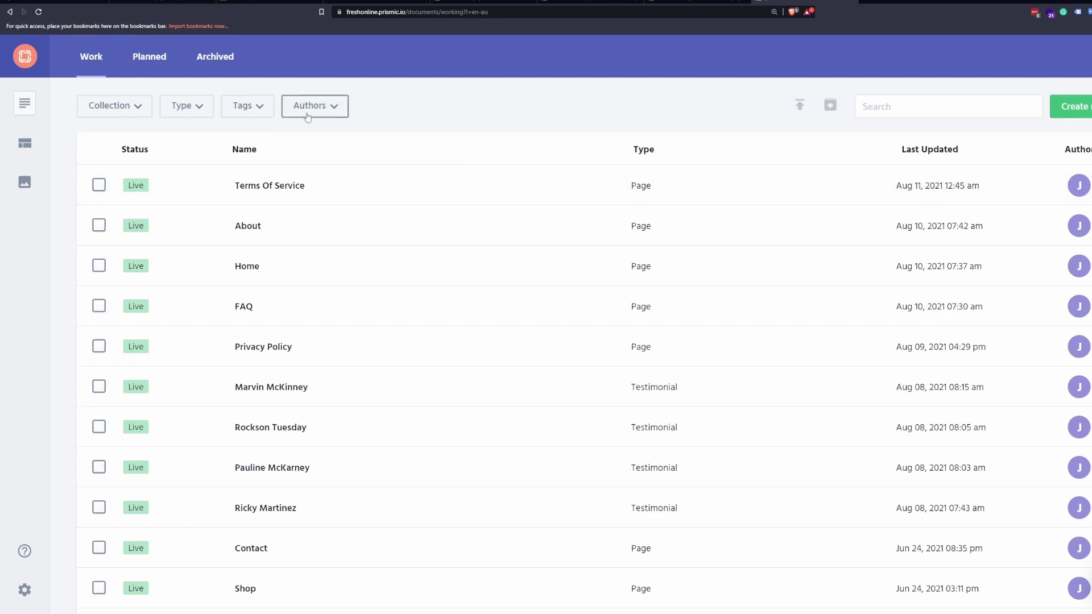
pyautogui.click(227, 111)
pyautogui.click(188, 108)
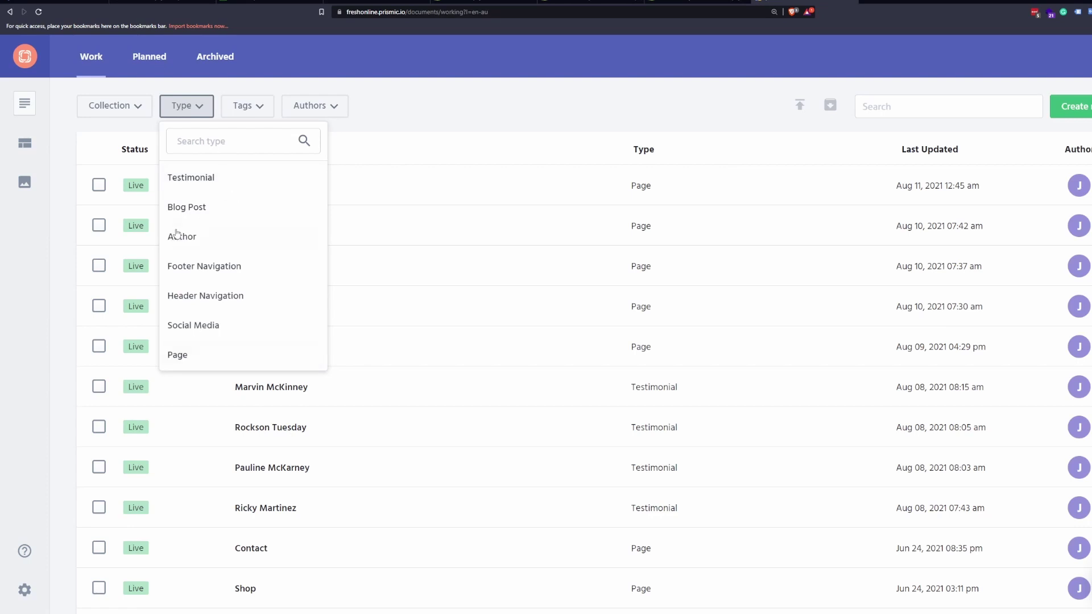
# - Filter the documents by the Articles collection and create a new Blog Post document
pyautogui.click(129, 109)
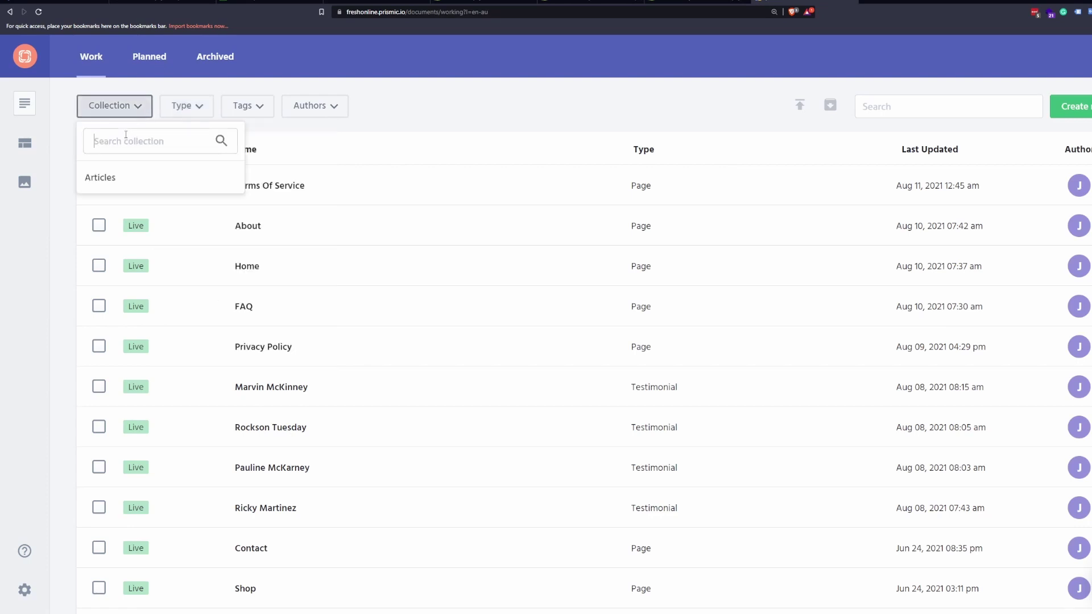
pyautogui.click(102, 179)
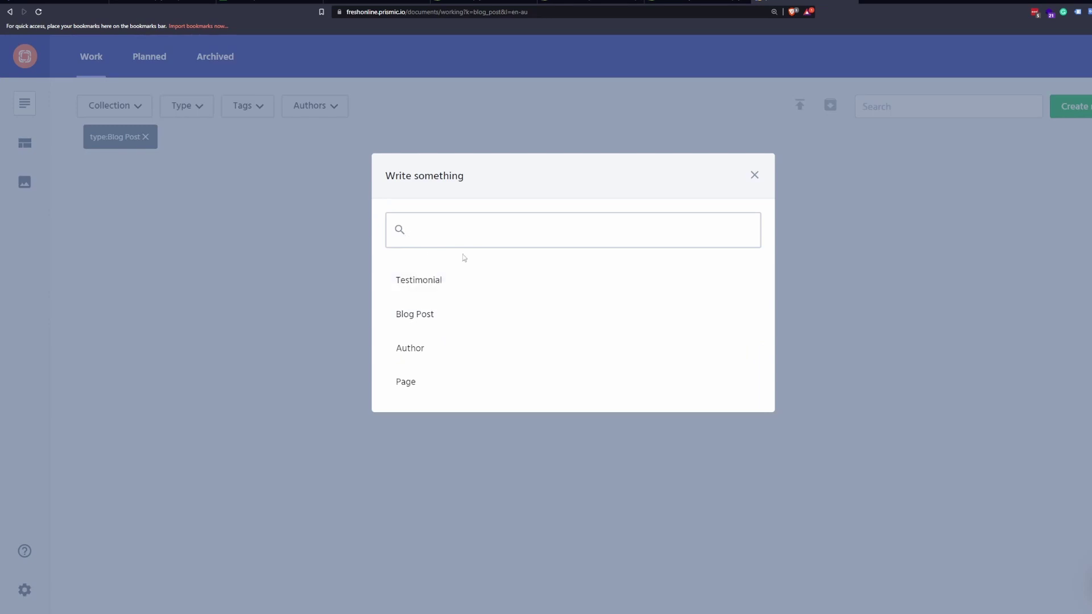
pyautogui.click(426, 320)
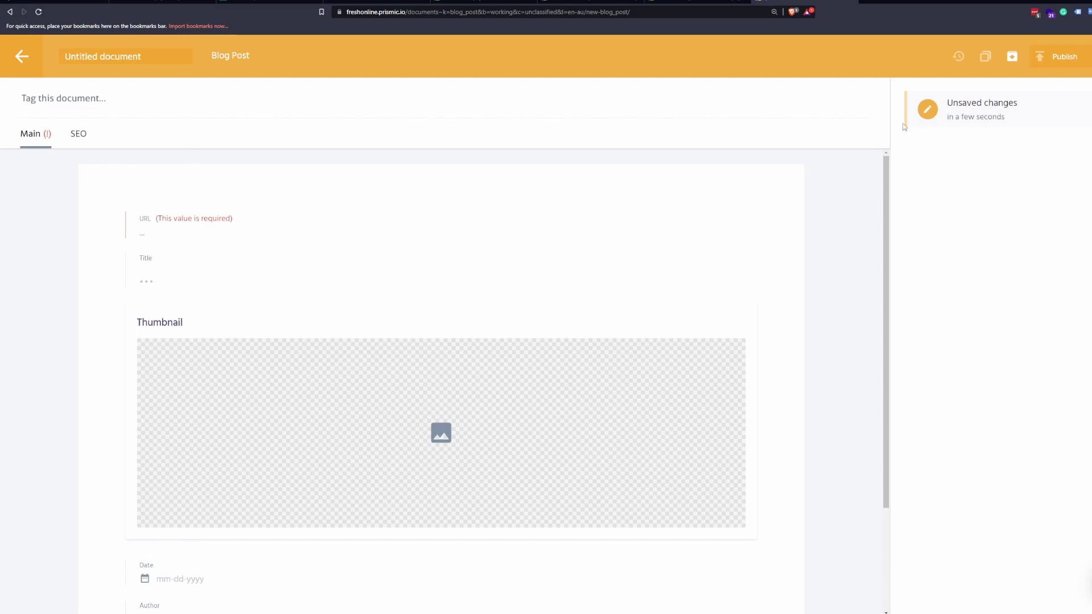
# - Title the new blog post "This is a test post"
pyautogui.click(152, 274)
pyautogui.write('This is a')
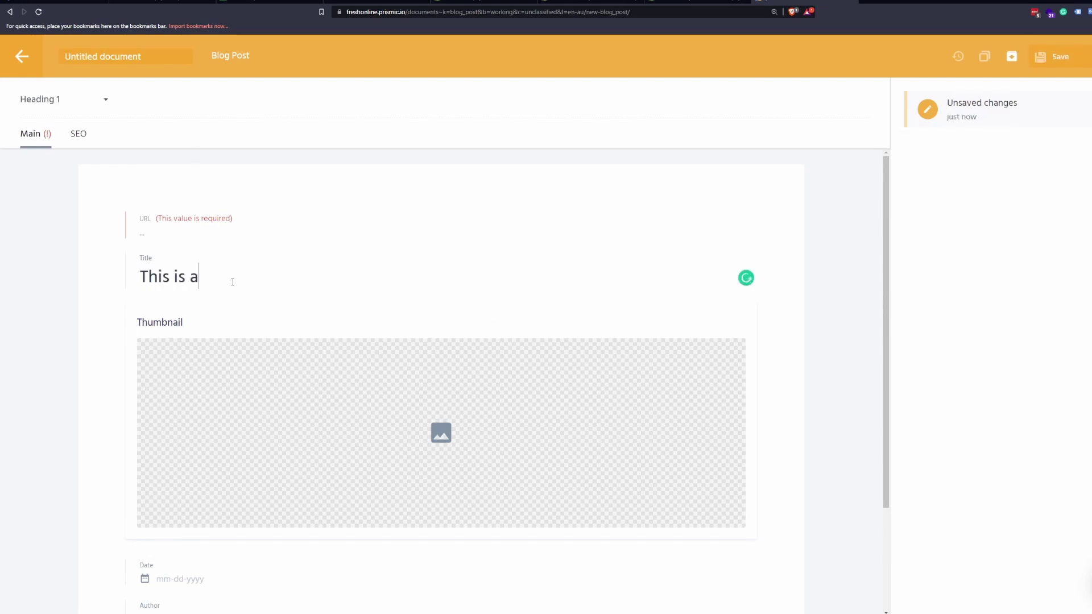
pyautogui.write(' test post')
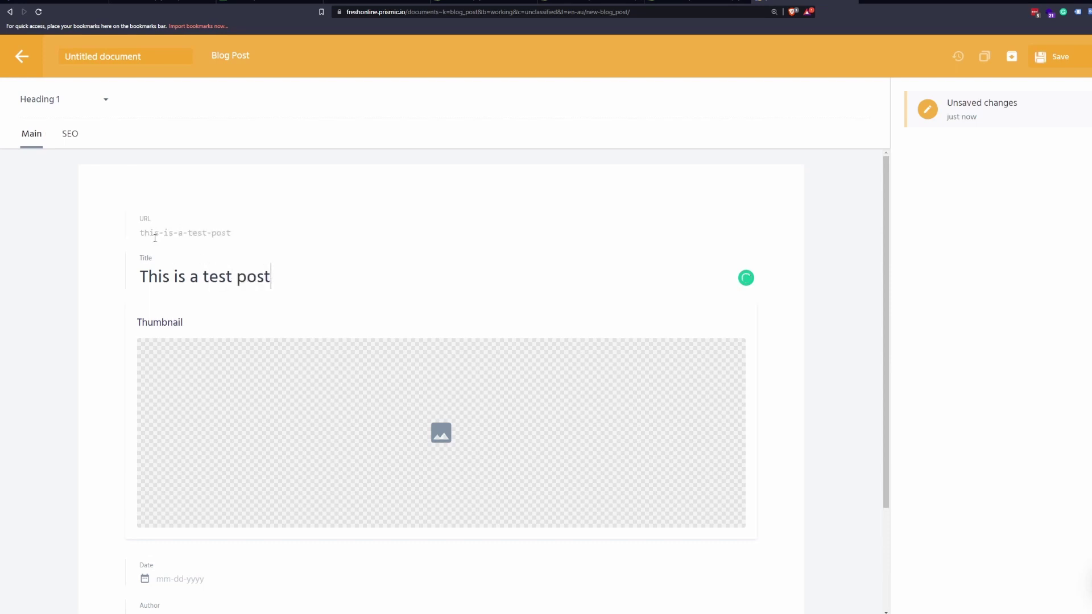
pyautogui.scroll(-3, 417, 421)
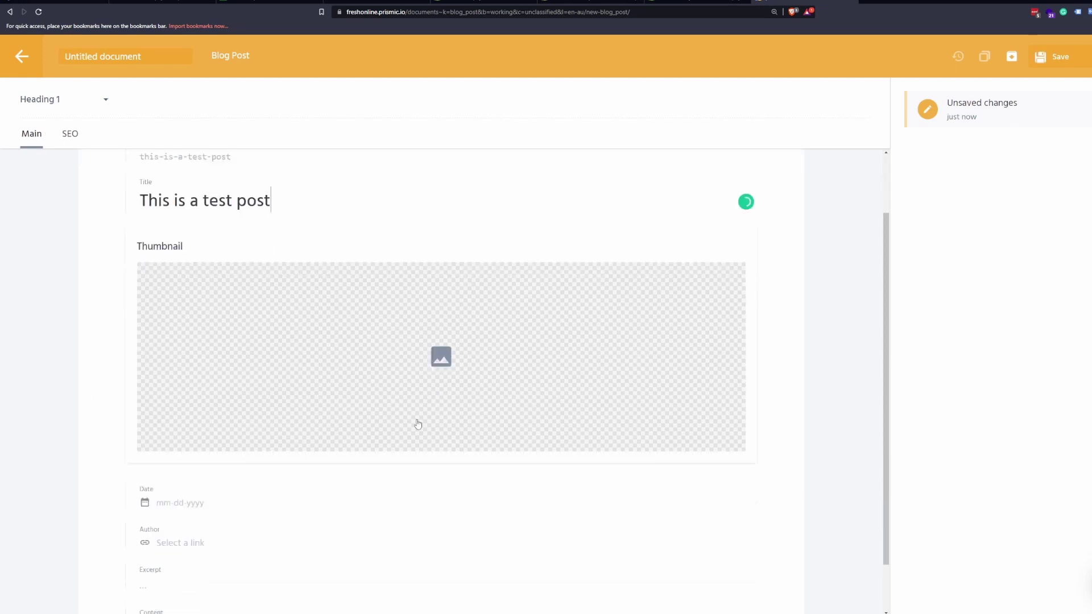
# - Use the cow pasture photo from the media library as the thumbnail, with the alt text "This is important for SEO"
pyautogui.click(443, 301)
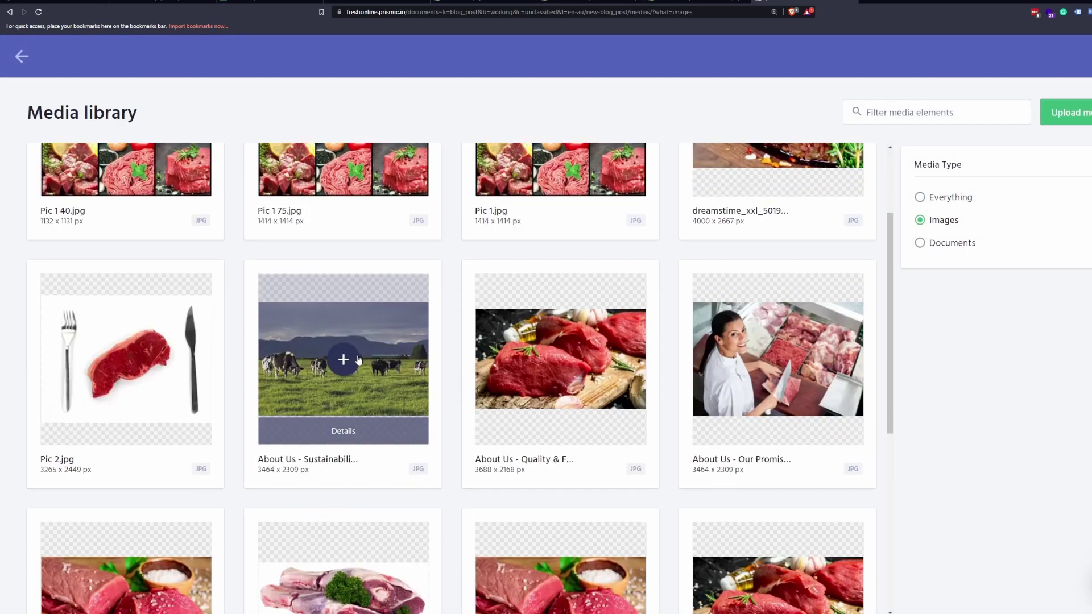
pyautogui.click(344, 367)
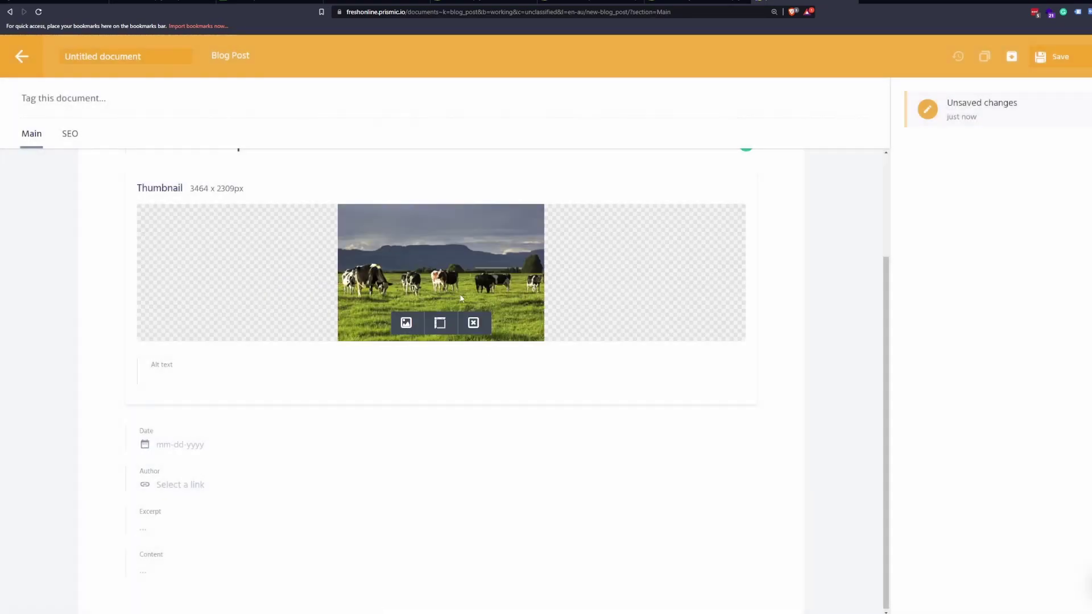
pyautogui.click(167, 372)
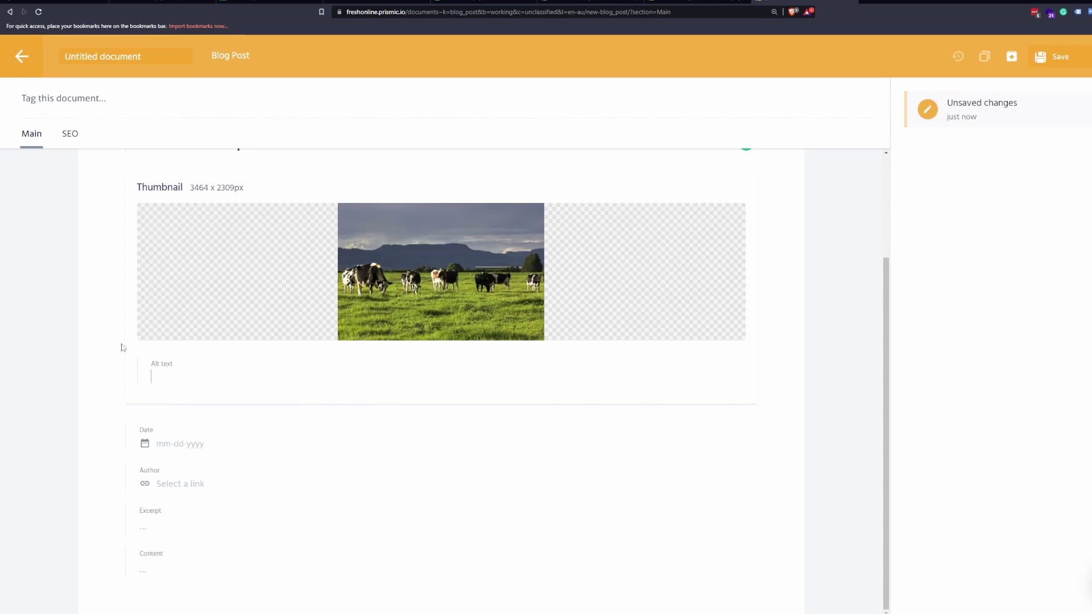
pyautogui.write('This is important for SEO')
# - Set the post's date to 04-05-2022 and link the available Author document as its author
pyautogui.click(177, 444)
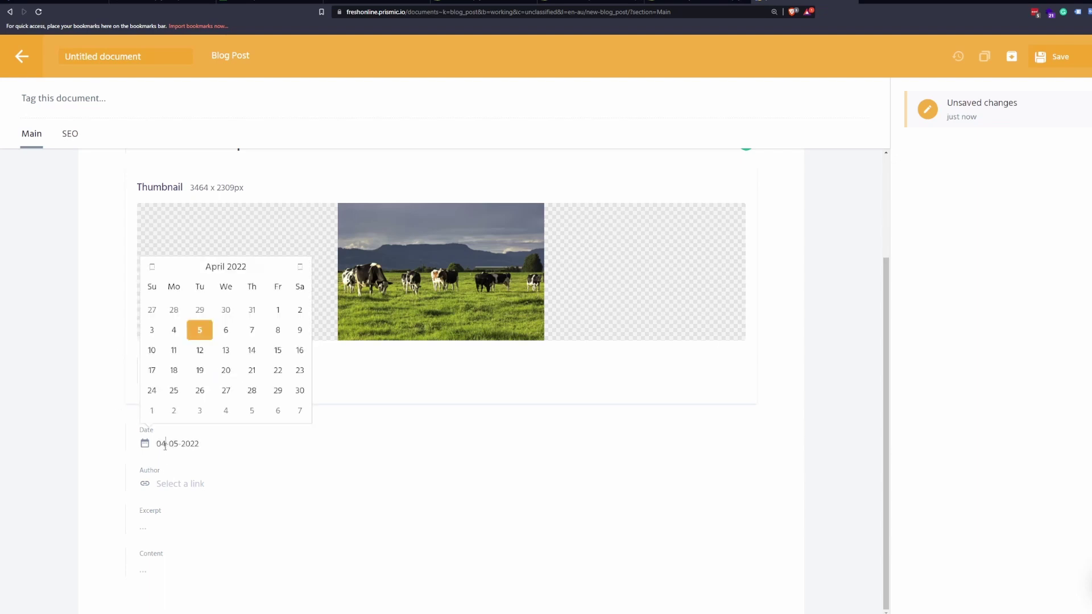
pyautogui.click(199, 330)
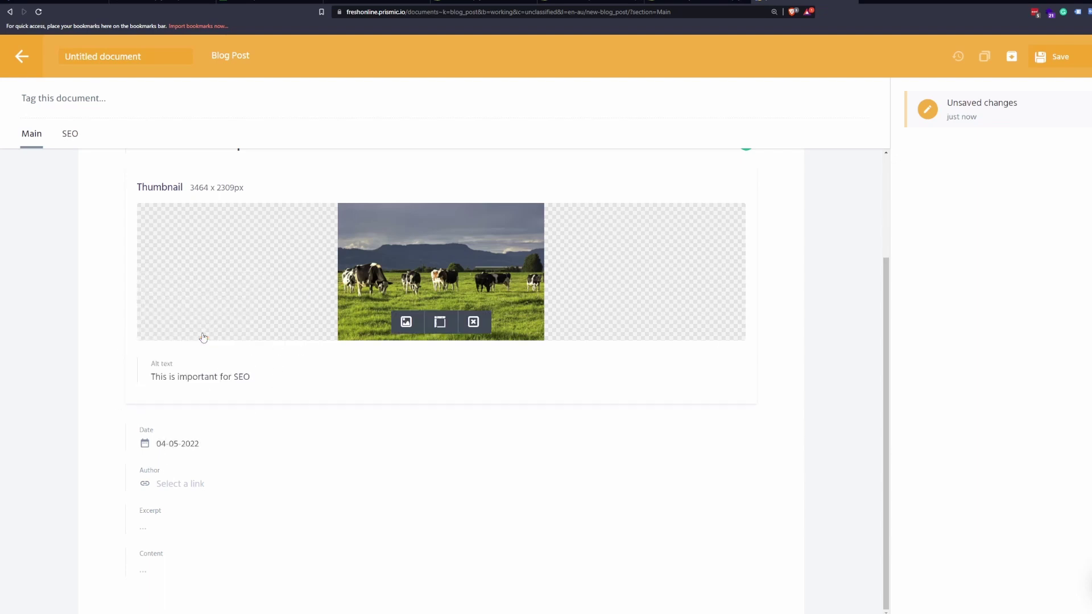
pyautogui.click(179, 485)
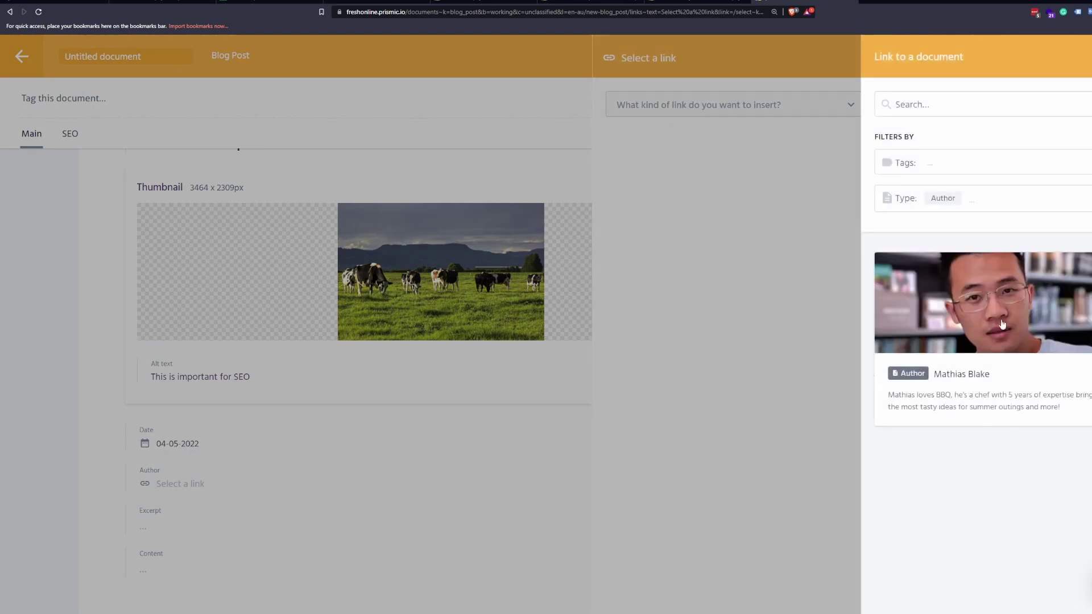
pyautogui.click(978, 380)
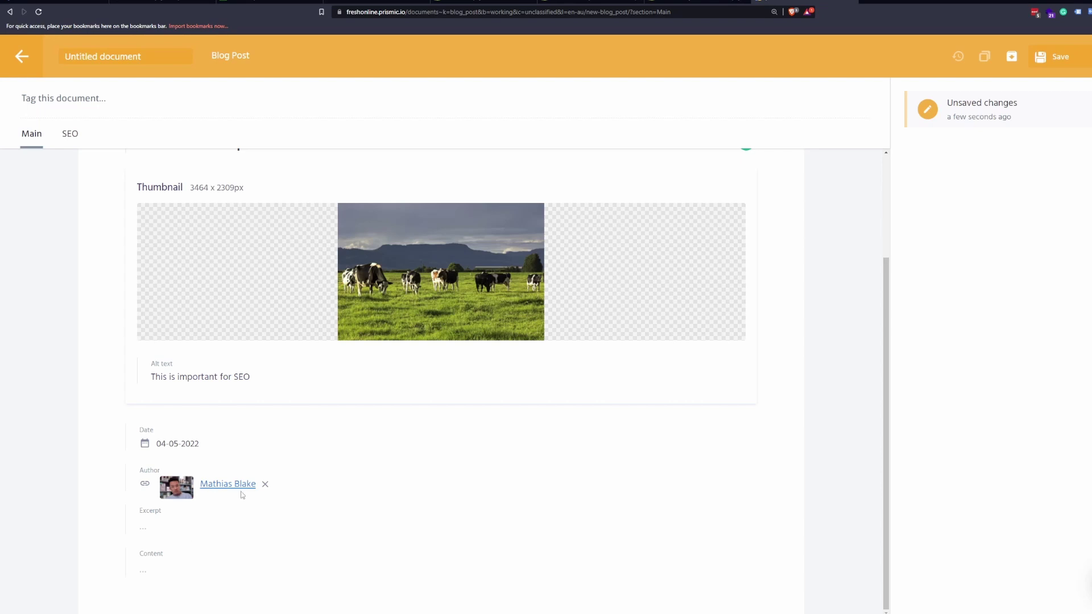
# - Enter "This is where the content goes." as the post's content and start a new line below it
pyautogui.click(175, 527)
pyautogui.click(170, 564)
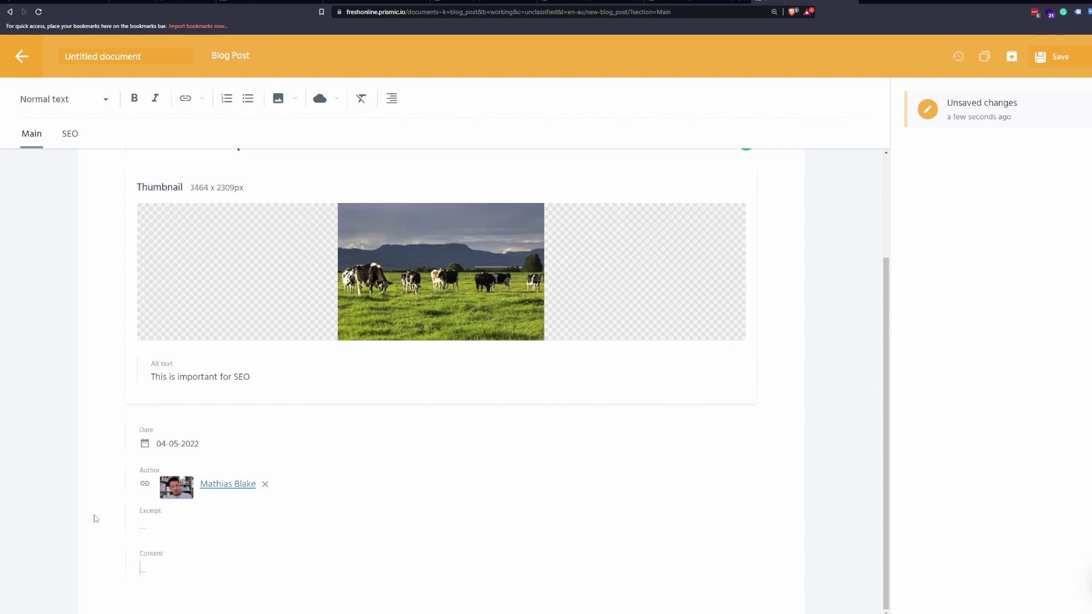
pyautogui.write('This is where the content goes')
pyautogui.moveTo(470, 260)
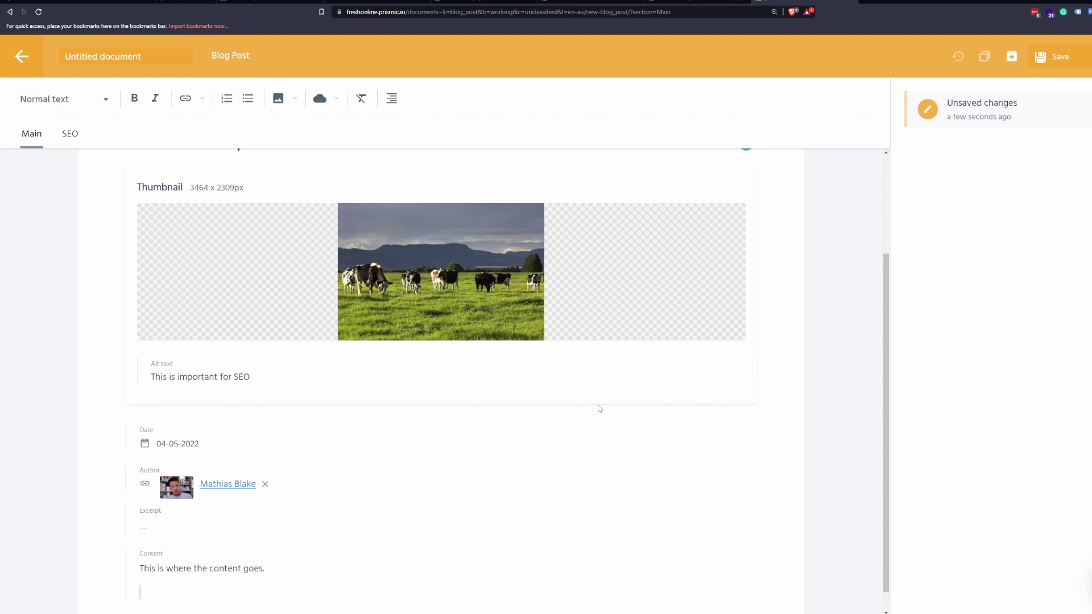
pyautogui.click(321, 100)
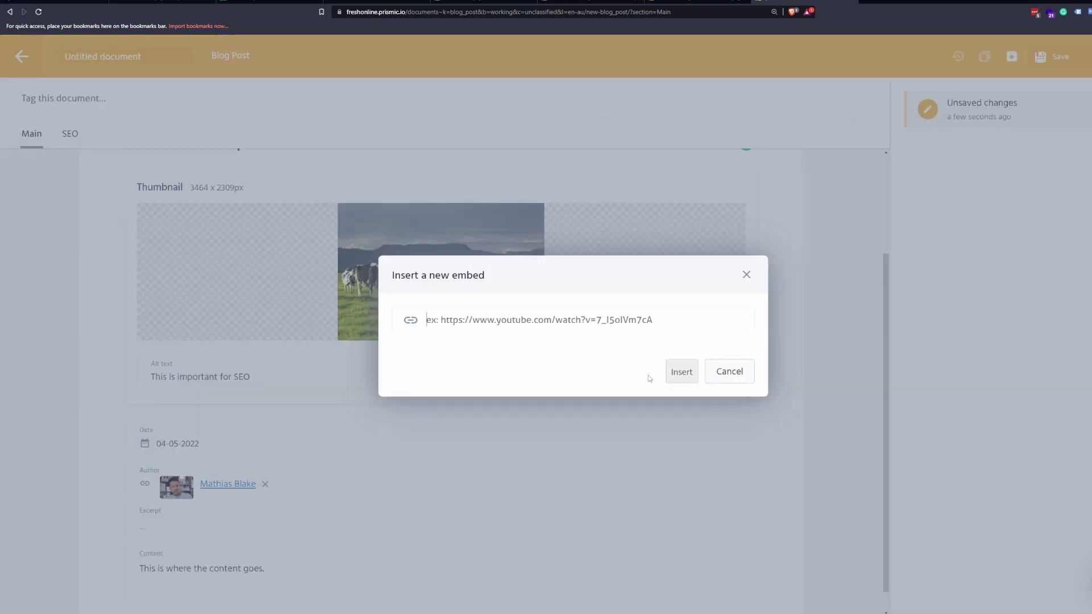
pyautogui.click(717, 378)
# - Insert the raw steak photo with herbs and spices below the content text, with the alt text "Alt text here"
pyautogui.click(199, 583)
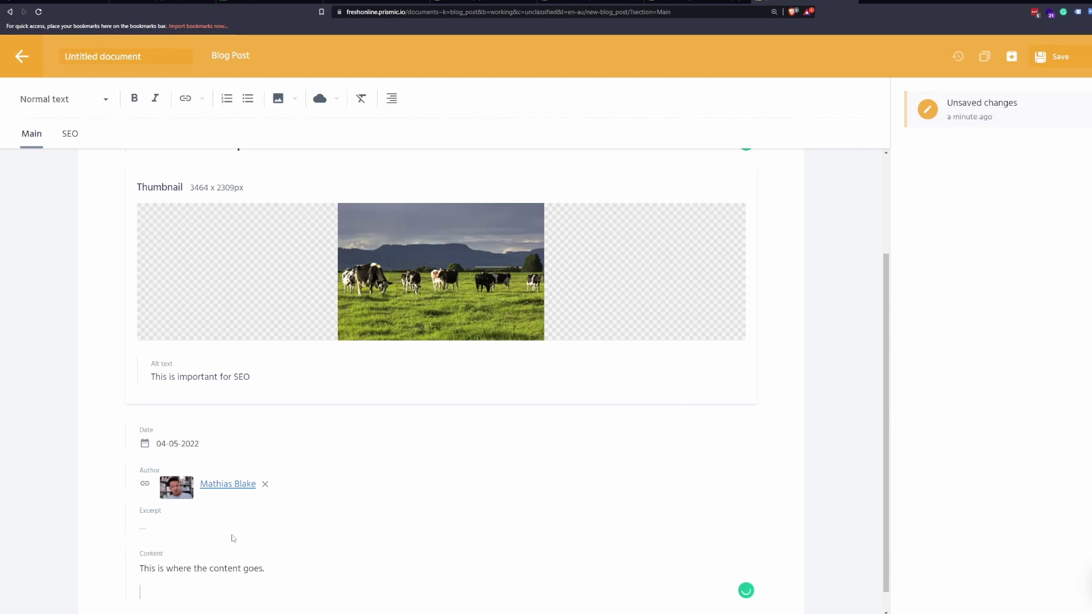
pyautogui.click(278, 99)
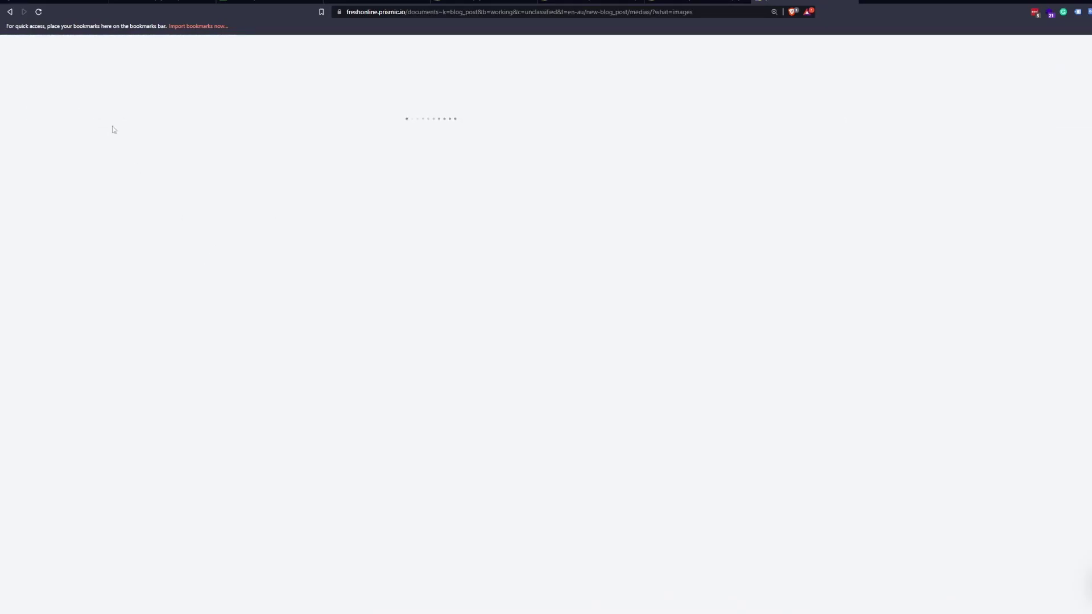
pyautogui.scroll(-3, 657, 328)
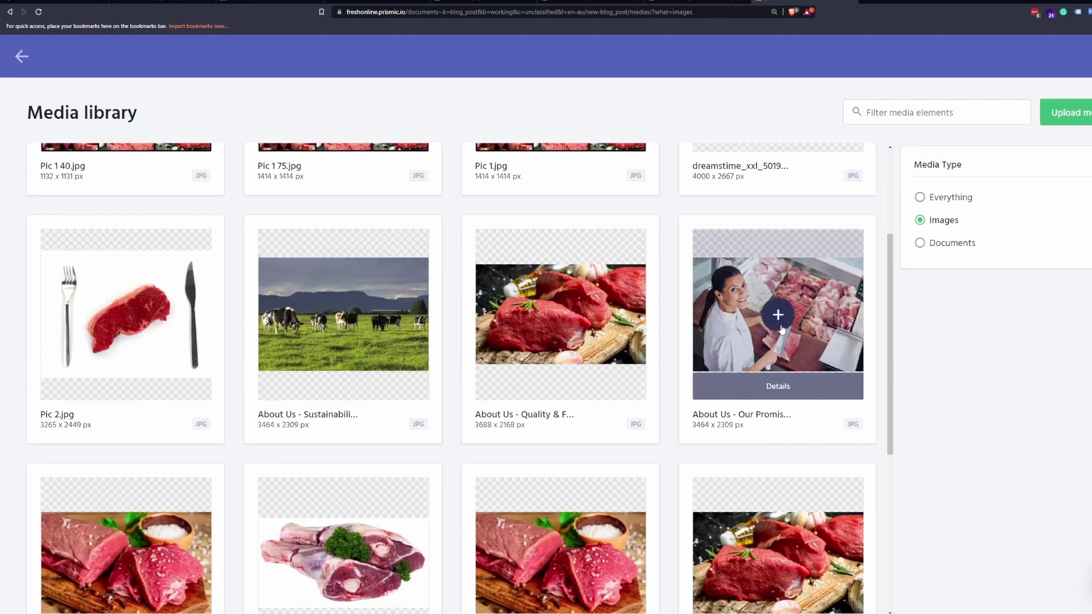
pyautogui.scroll(-3, 480, 437)
pyautogui.scroll(-2, 480, 437)
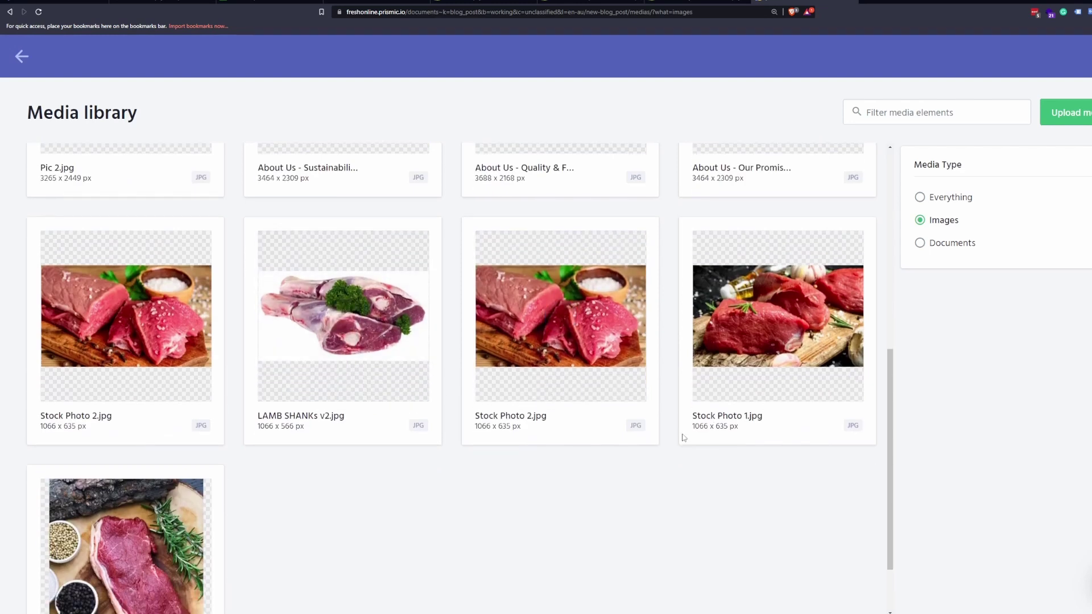
pyautogui.click(133, 486)
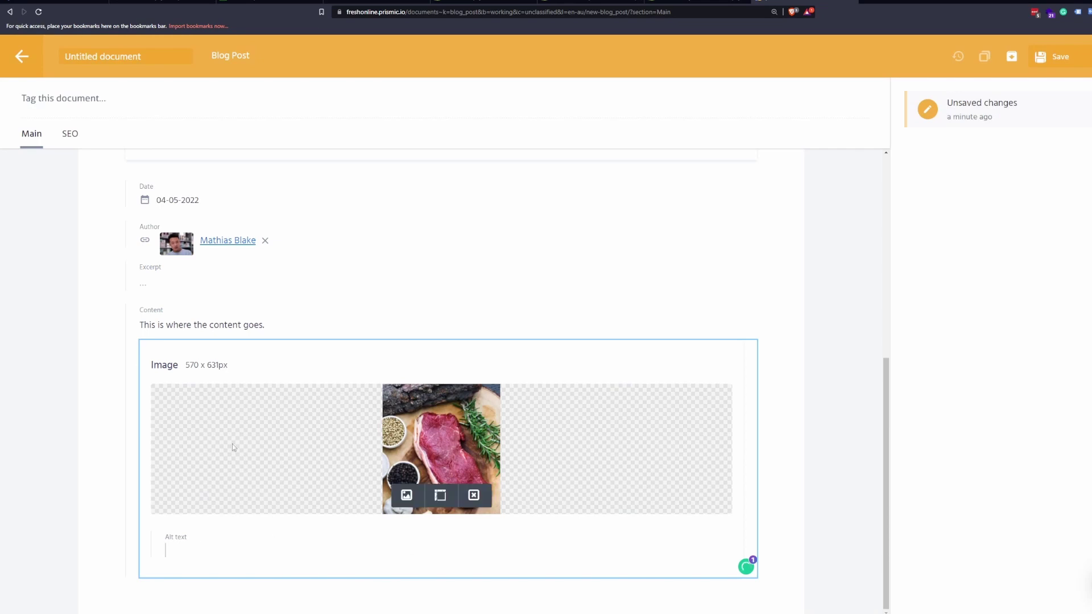
pyautogui.write('Alt text here')
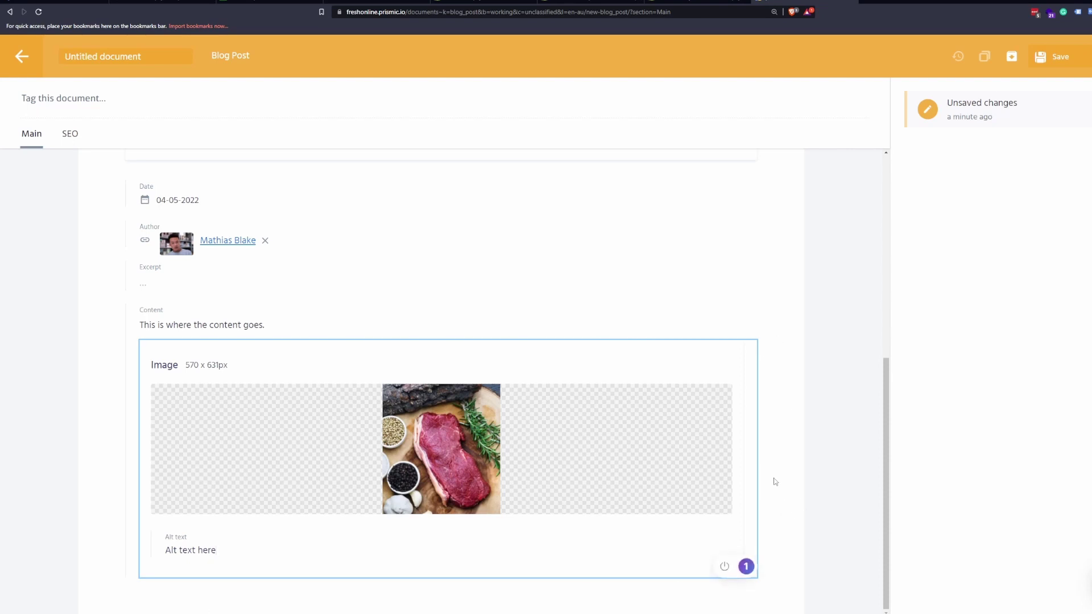
# - Add the paragraph "Continue writing down here." below the image in the content
pyautogui.click(306, 322)
pyautogui.press('Tab')
pyautogui.press('Return')
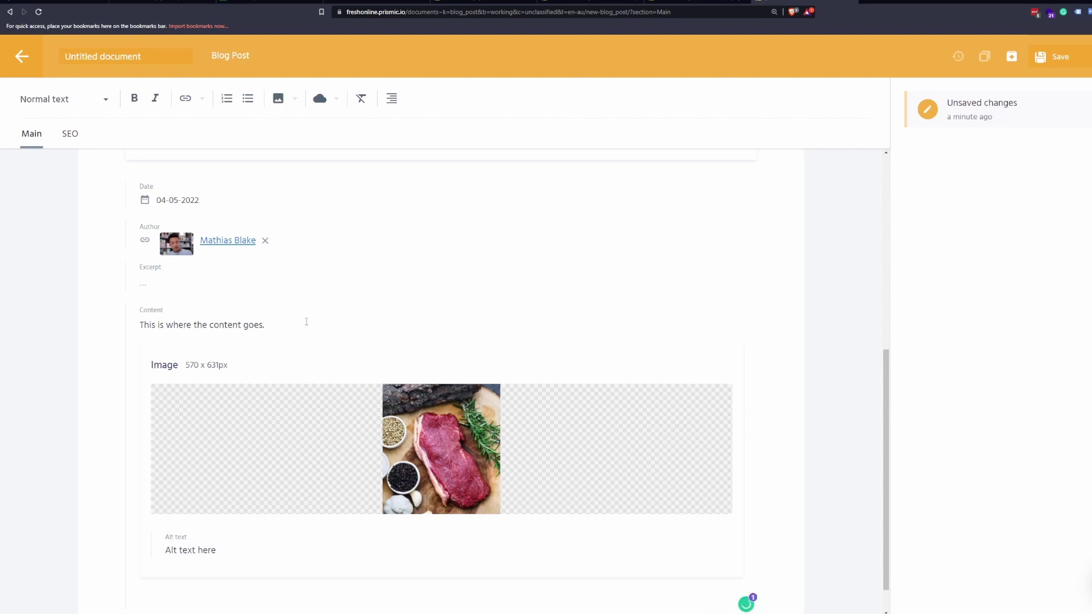
pyautogui.scroll(-1, 277, 364)
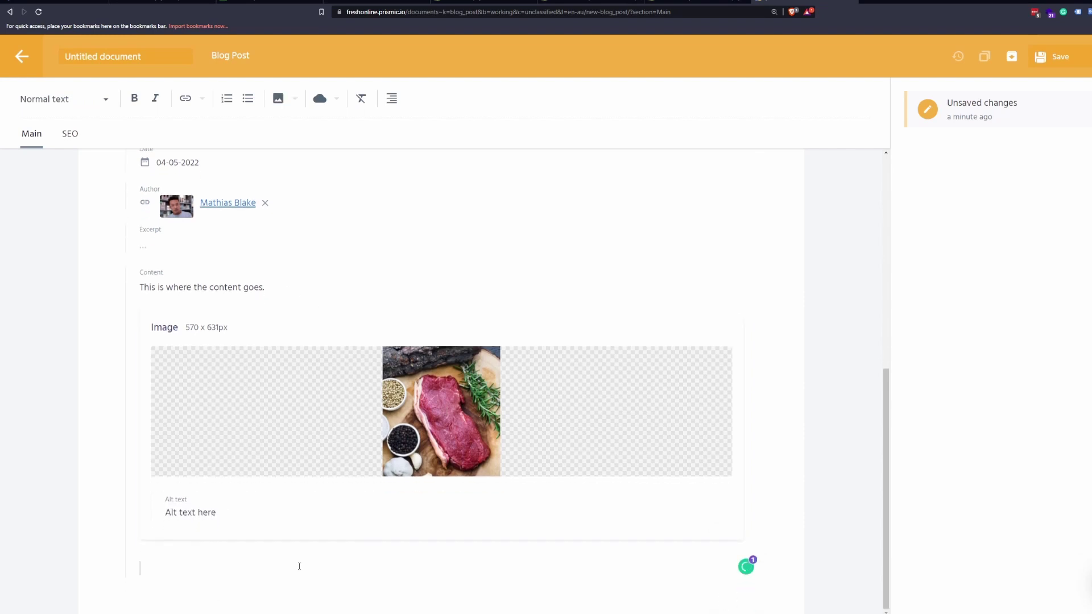
pyautogui.write('Continue writing down here.')
# - Review the whole blog post from its title and thumbnail to the last content paragraph, at default page zoom
pyautogui.moveTo(361, 347)
pyautogui.scroll(4, 340, 443)
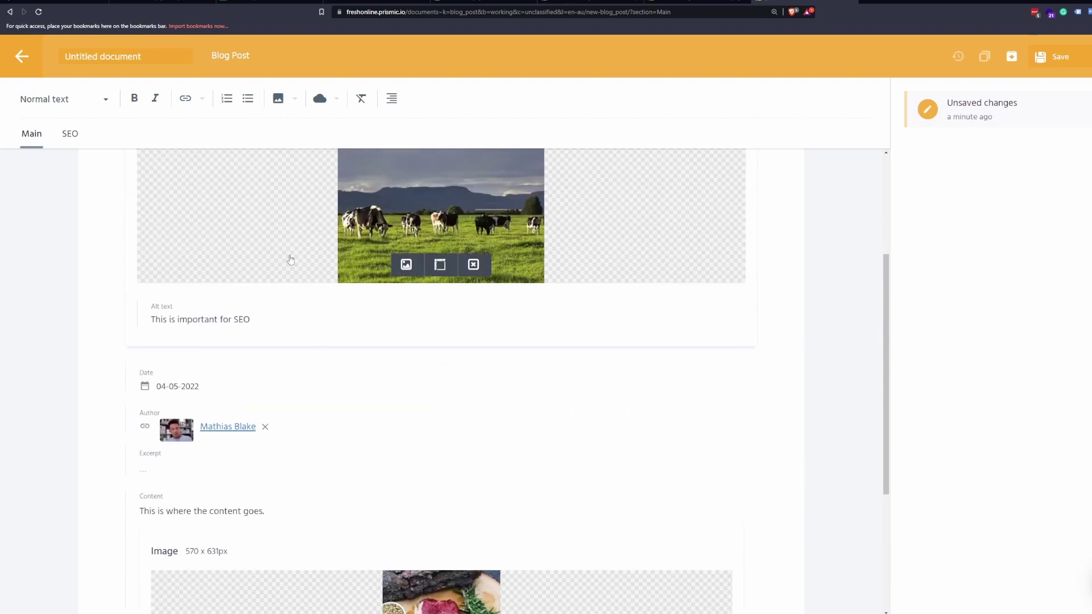
pyautogui.scroll(-4, 288, 256)
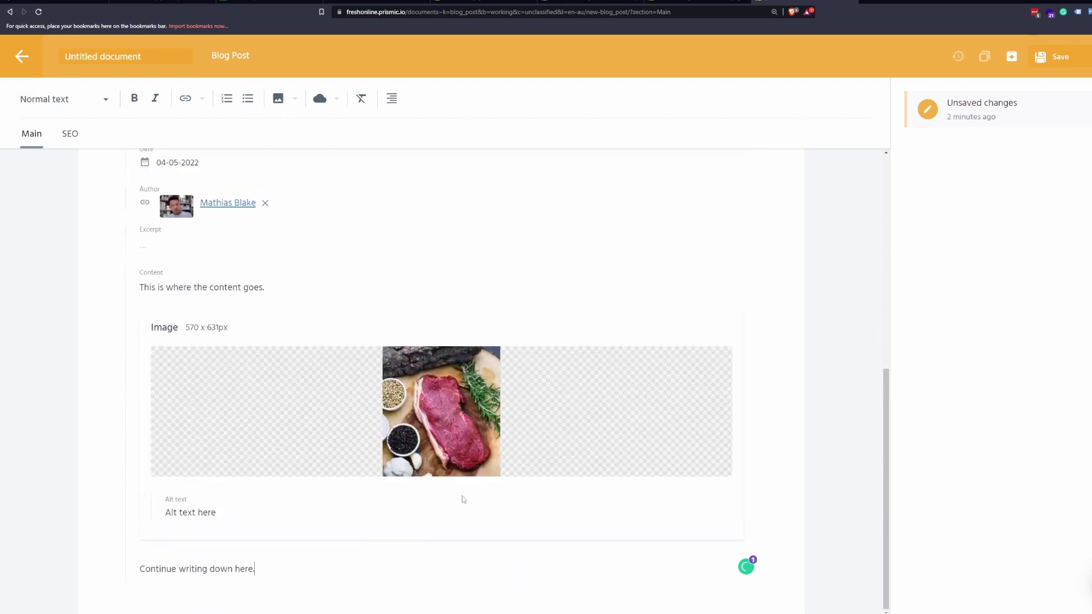
pyautogui.scroll(7, 753, 363)
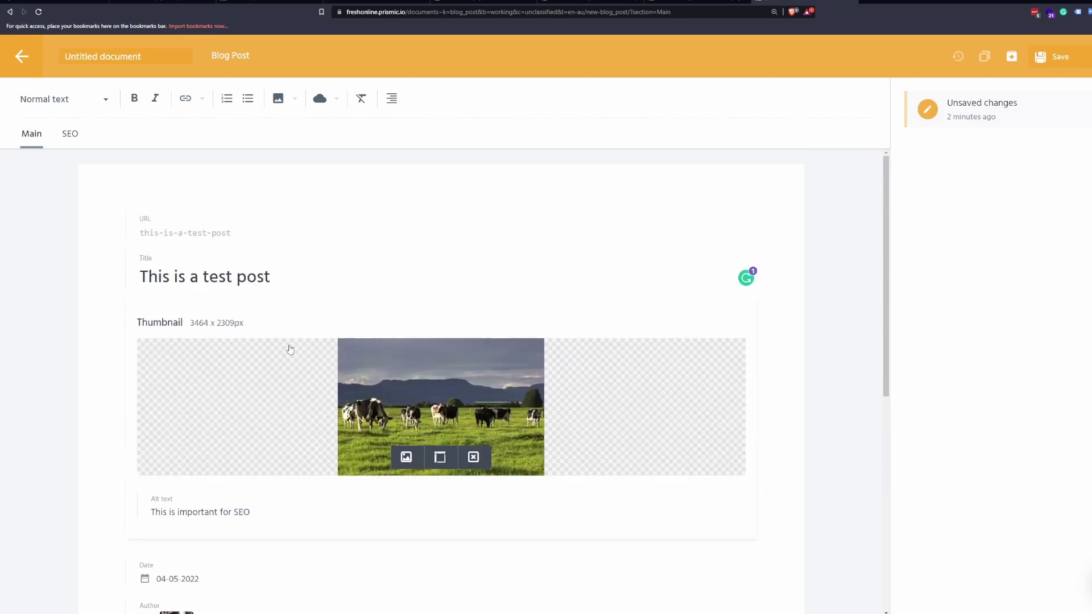
pyautogui.scroll(-4, 288, 349)
pyautogui.scroll(-3, 313, 306)
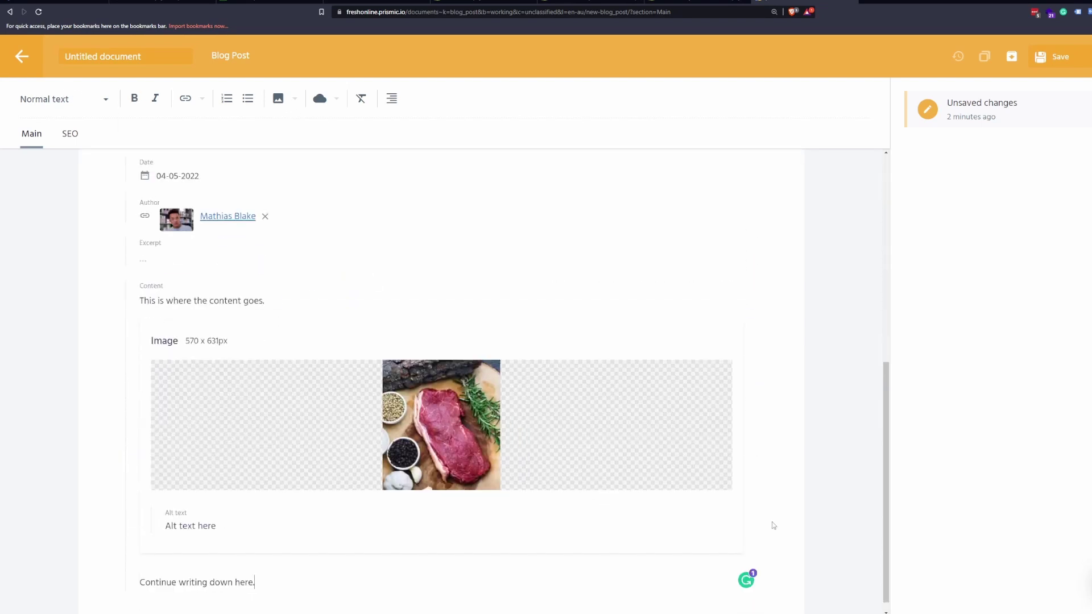
pyautogui.moveTo(262, 440)
pyautogui.hotkey('ctrl', '0')
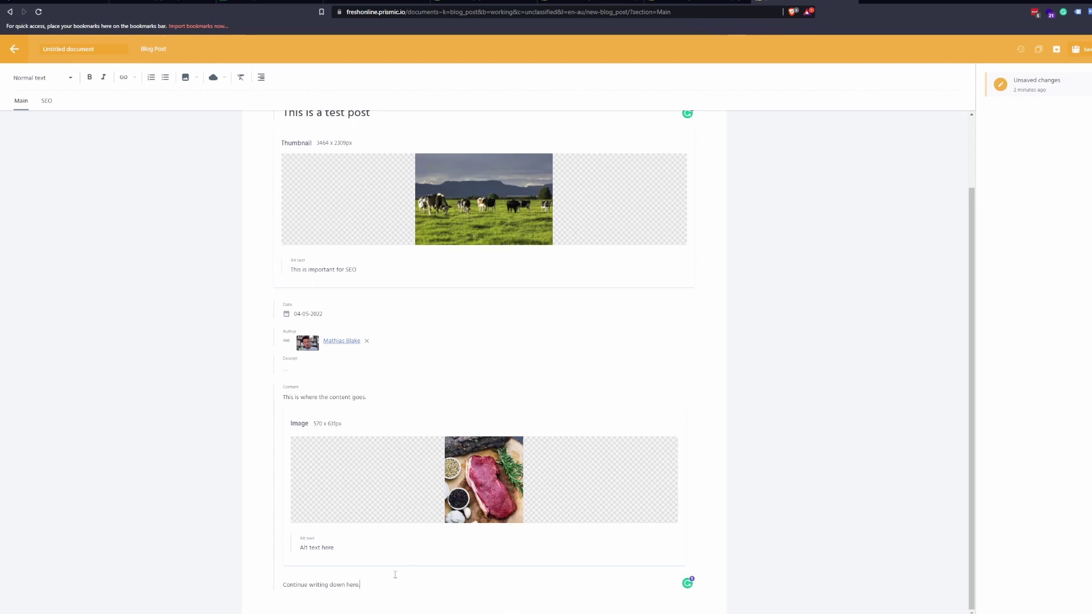
pyautogui.scroll(1, 613, 492)
pyautogui.scroll(1, 613, 492)
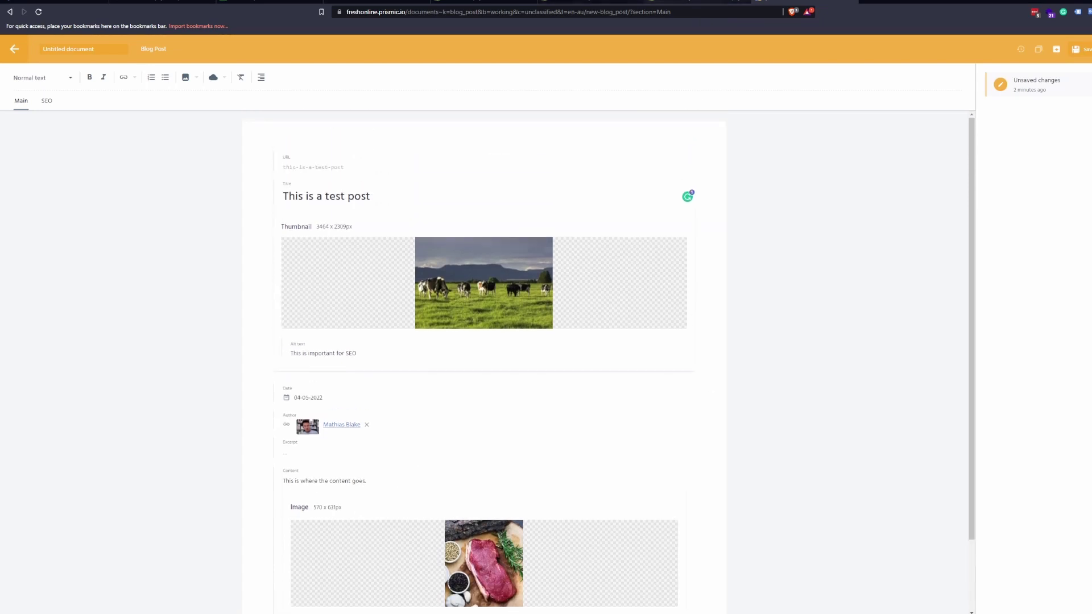
# - Switch to the Shopify admin, start a new blog post and enter "Similar process" as its content
pyautogui.click(697, 2)
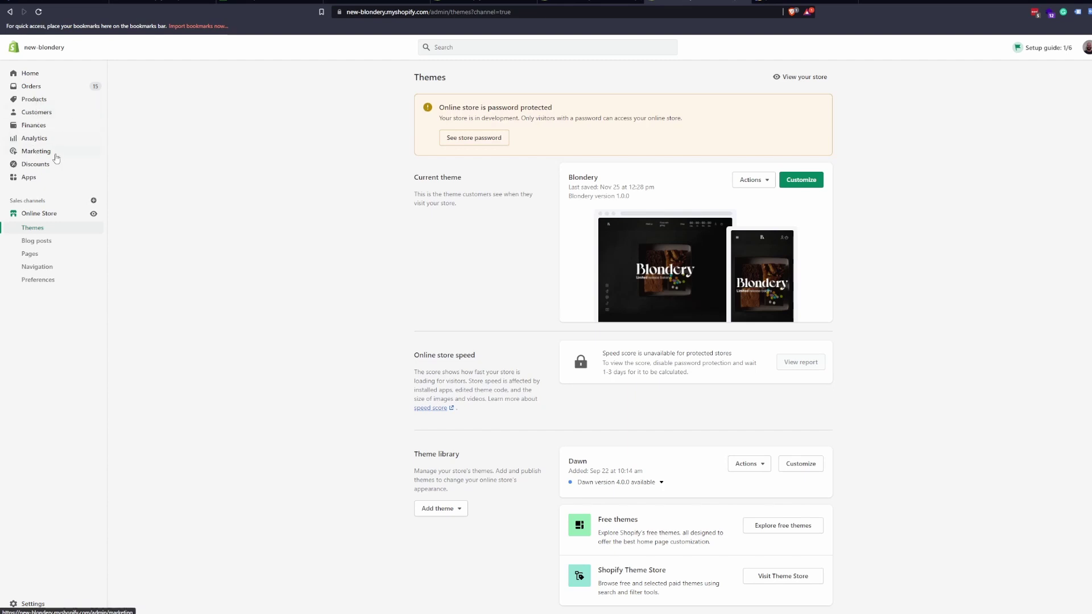
pyautogui.click(40, 242)
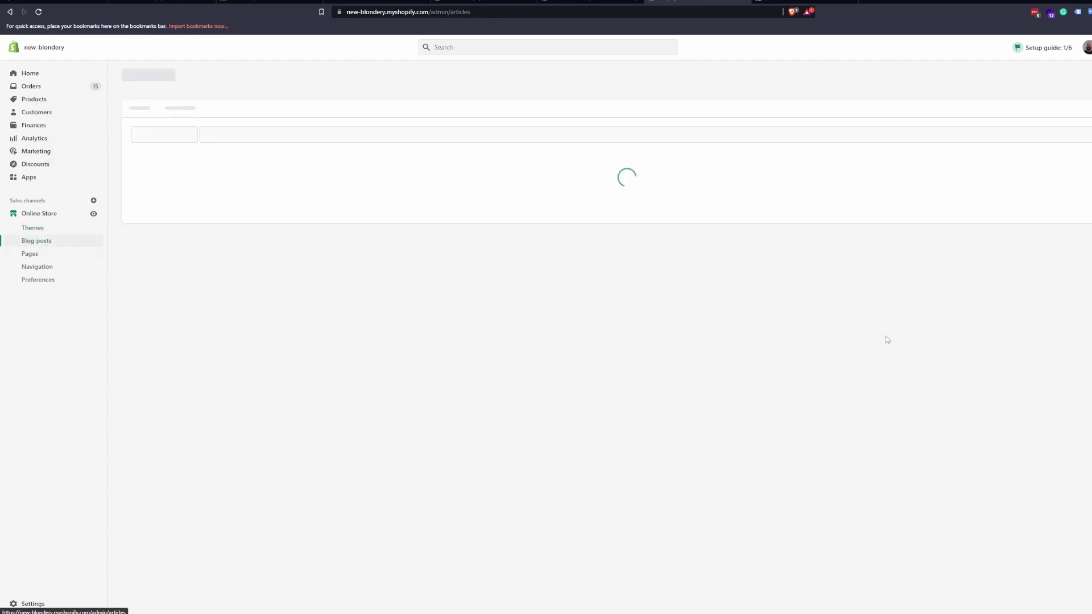
pyautogui.click(1081, 76)
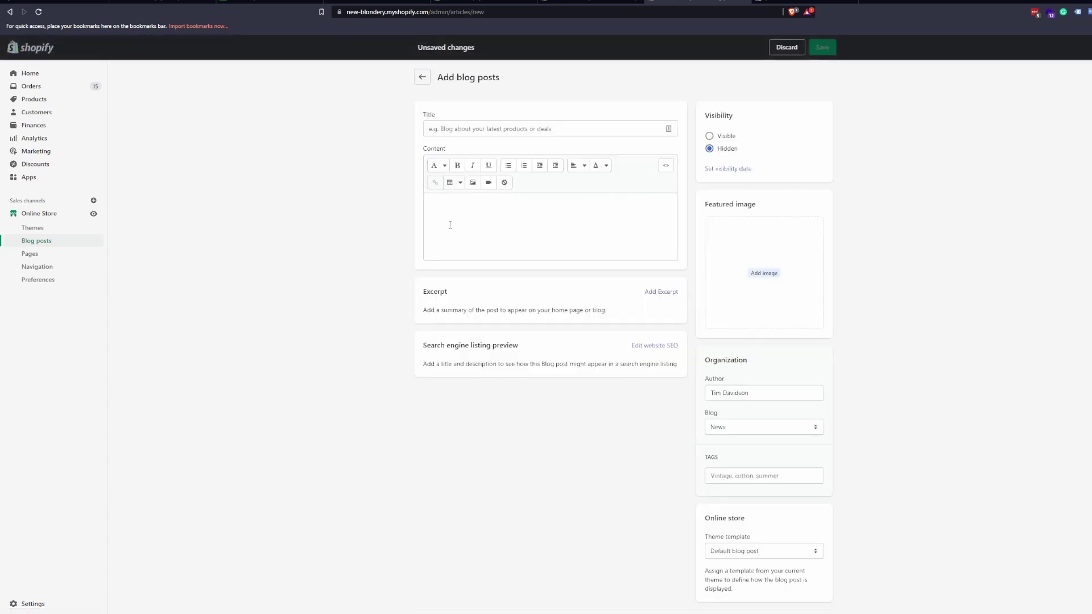
pyautogui.click(428, 239)
pyautogui.write('Similar process')
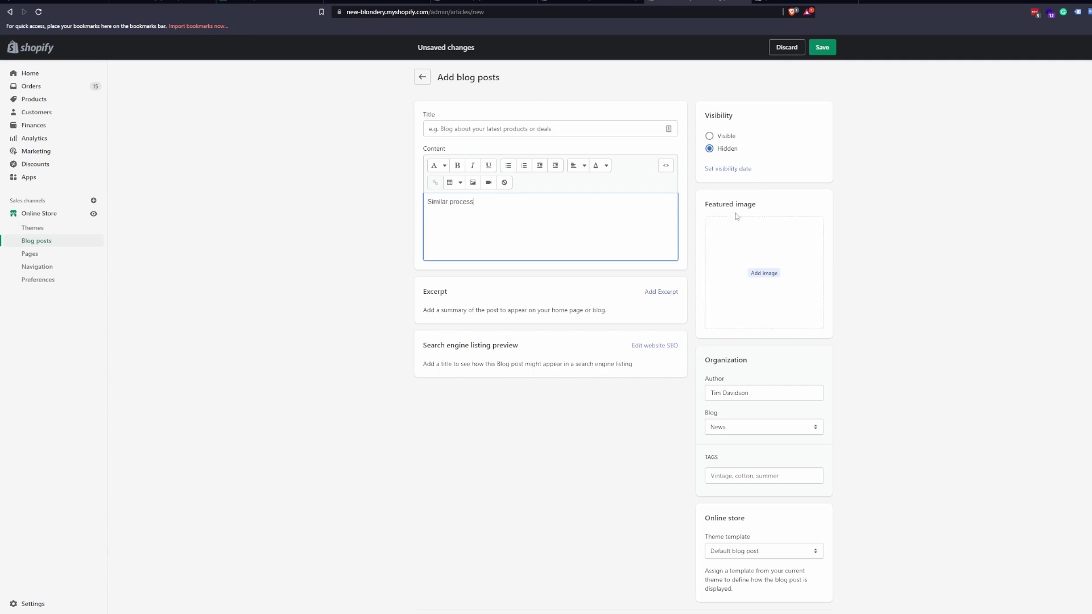
# - Compare the Prismic blog post's fields with those of the Shopify blog post editor
pyautogui.click(774, 2)
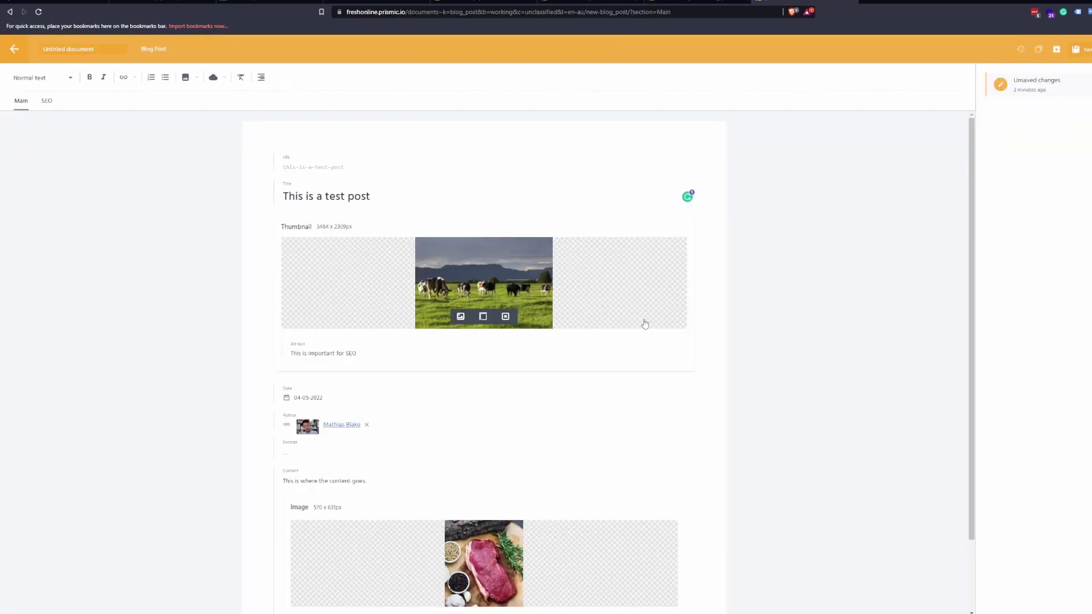
pyautogui.scroll(-2, 643, 322)
pyautogui.scroll(2, 557, 366)
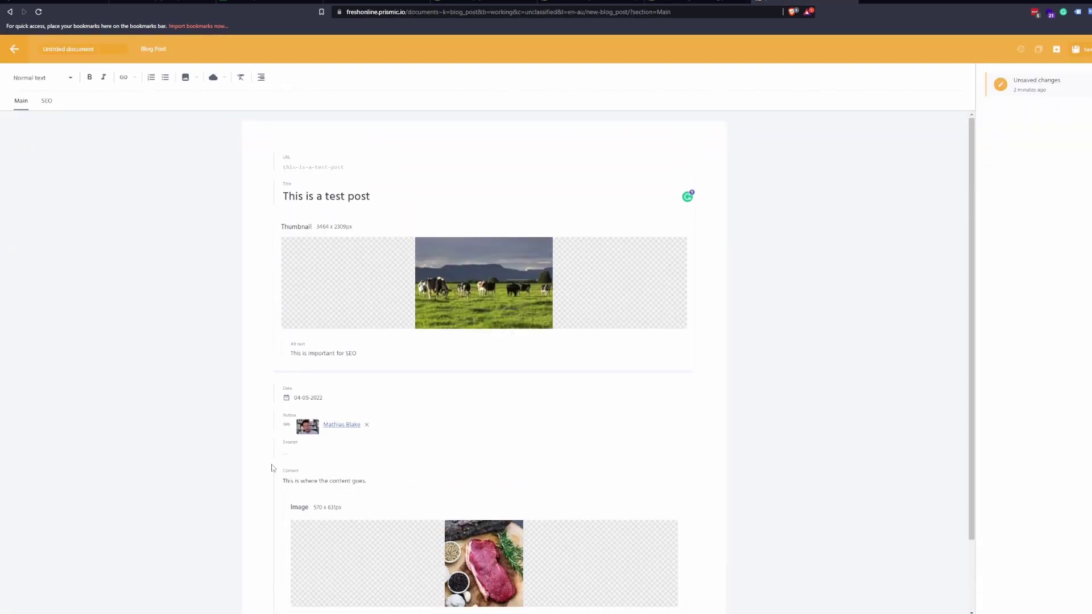
pyautogui.hotkey('ctrl', 'shift', 'Tab')
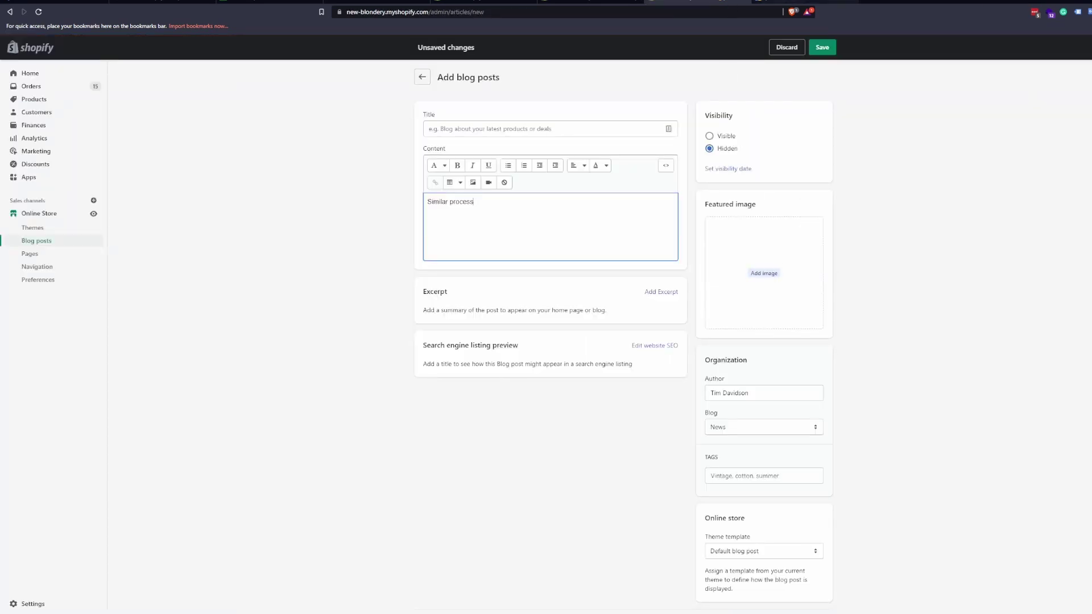
pyautogui.click(765, 2)
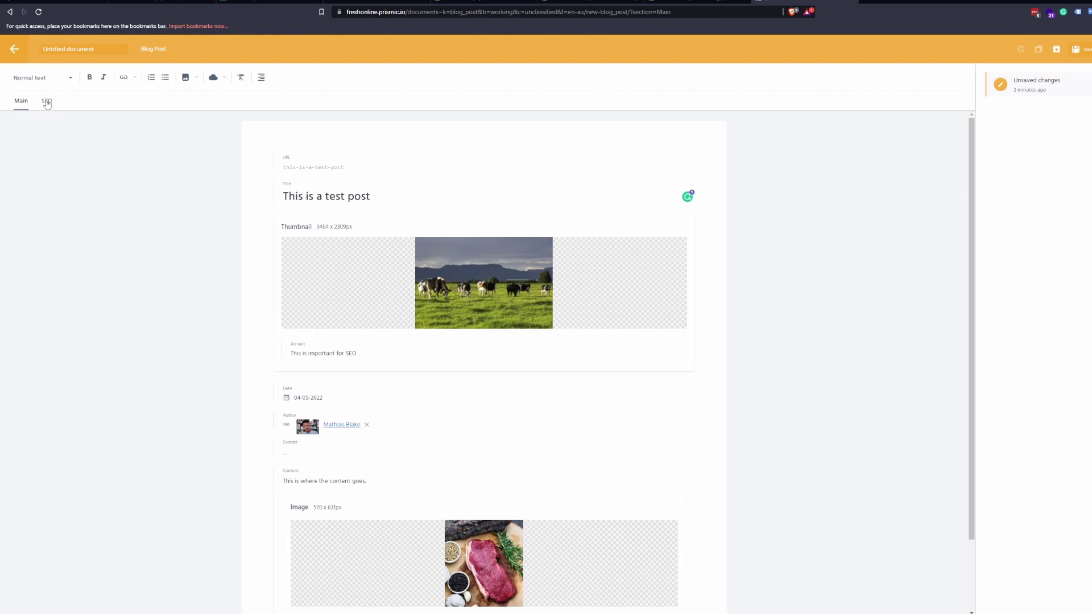
pyautogui.scroll(-2, 353, 279)
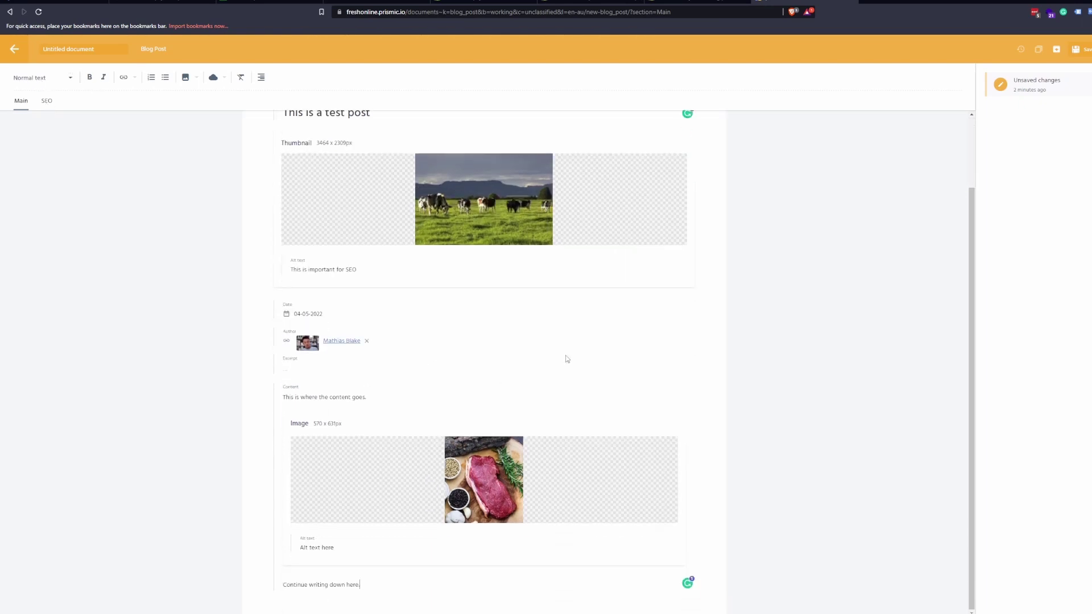
pyautogui.scroll(2, 568, 359)
# - Show the blog post's SEO fields in Prismic and leave the document, saving its changes to a new version
pyautogui.click(46, 100)
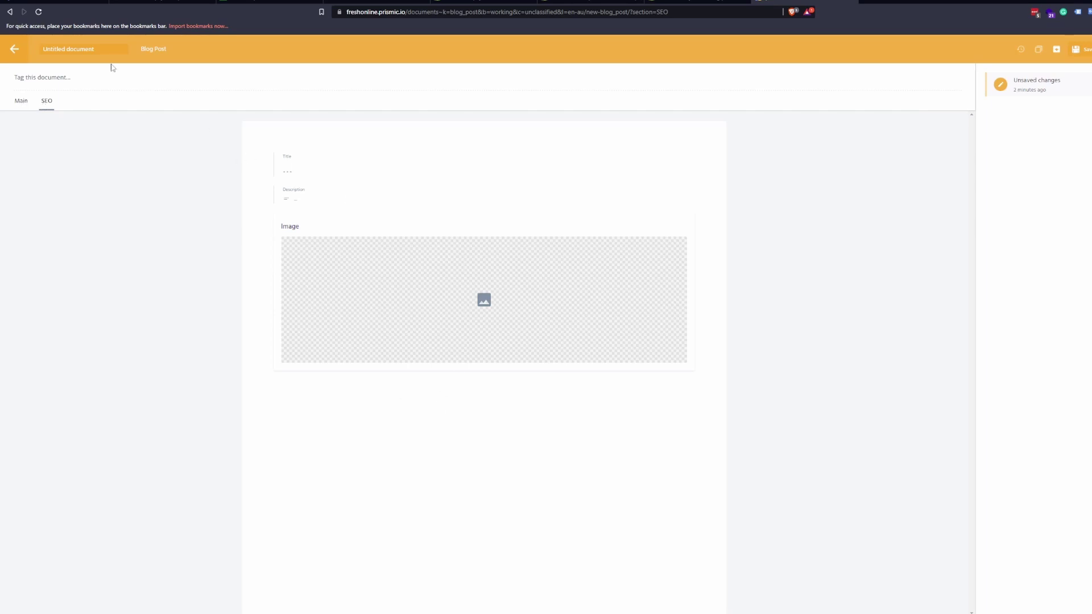
pyautogui.click(17, 60)
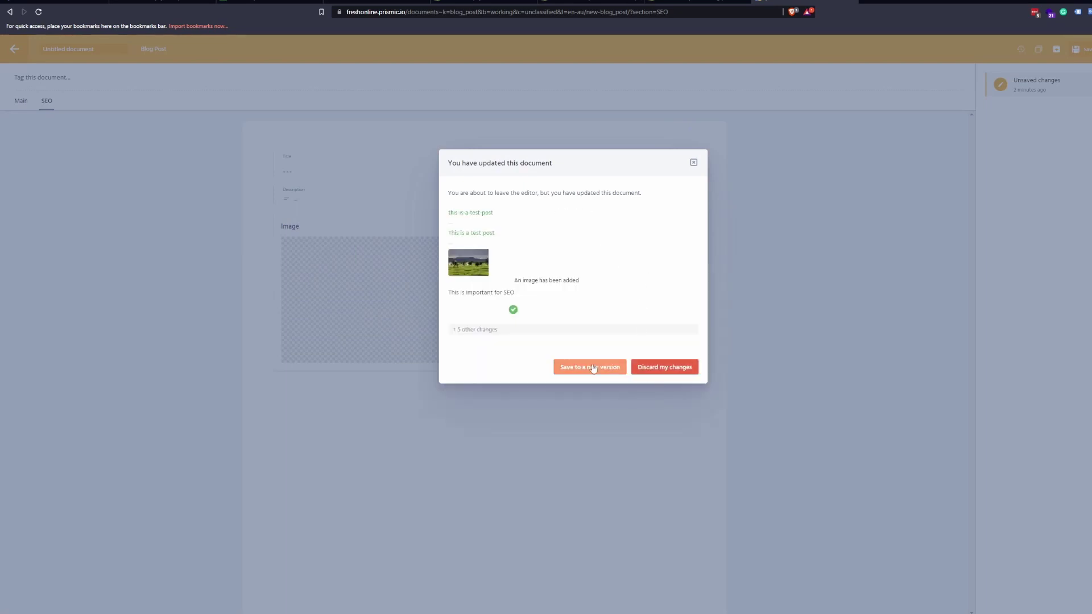
pyautogui.click(592, 368)
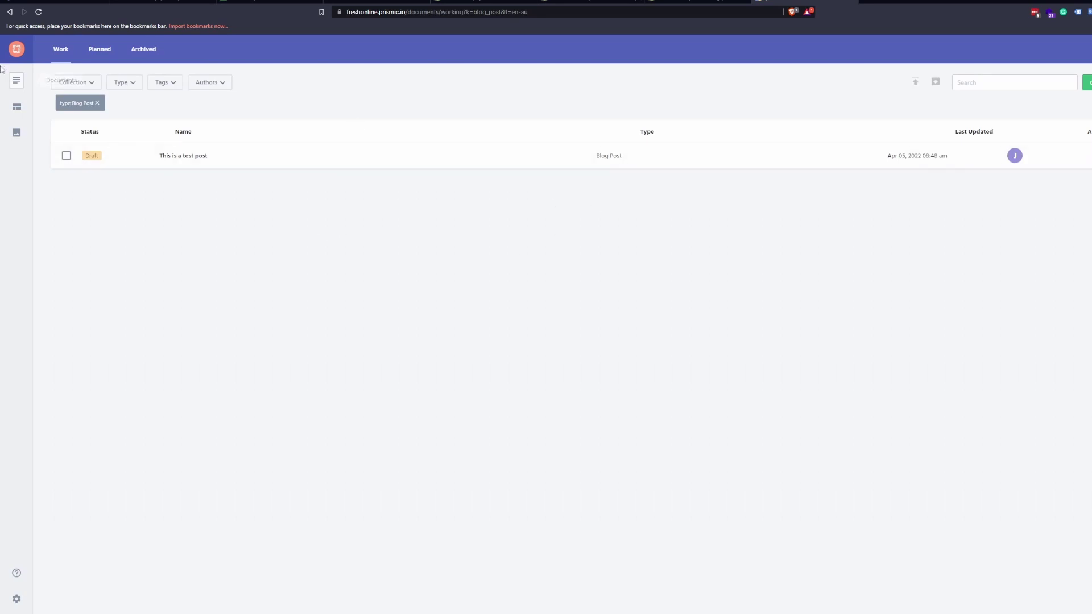
# - Remove the Blog Post type filter from the document list and look through the opening sections of the Home page document
pyautogui.click(97, 104)
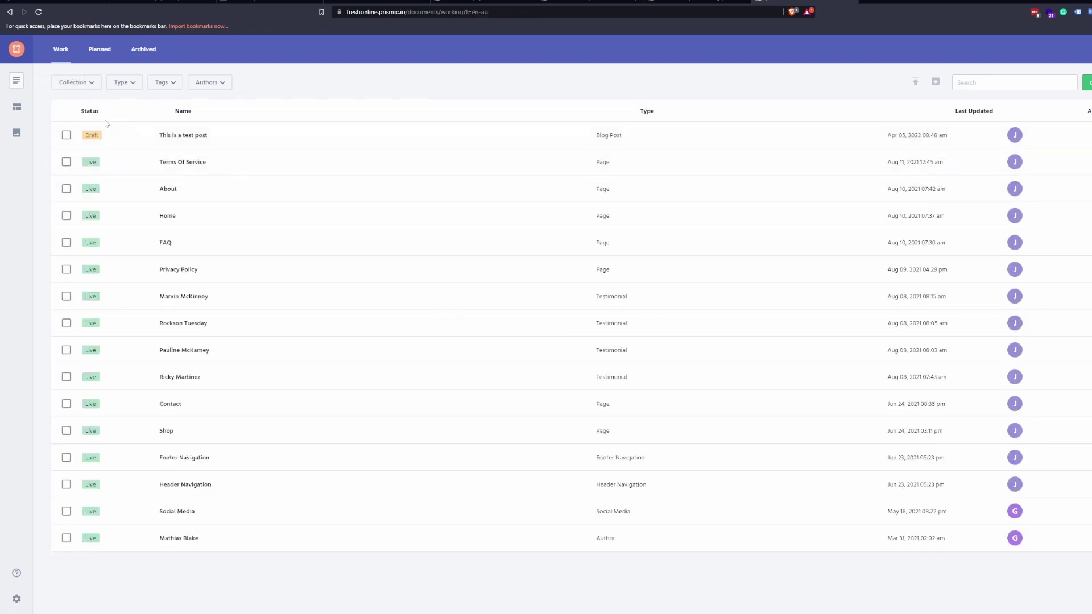
pyautogui.click(171, 217)
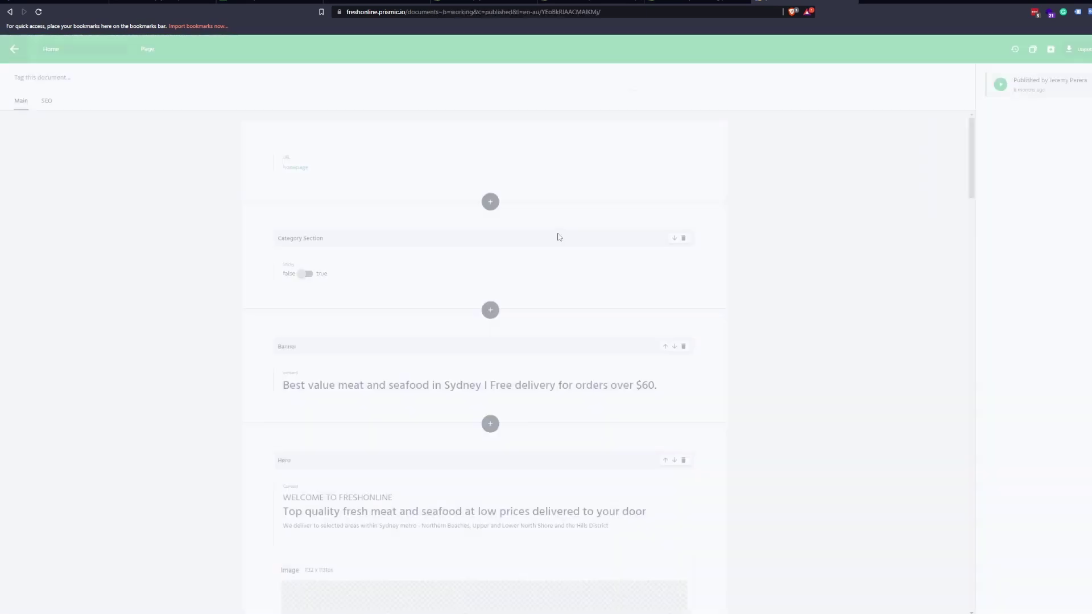
pyautogui.scroll(-1, 516, 225)
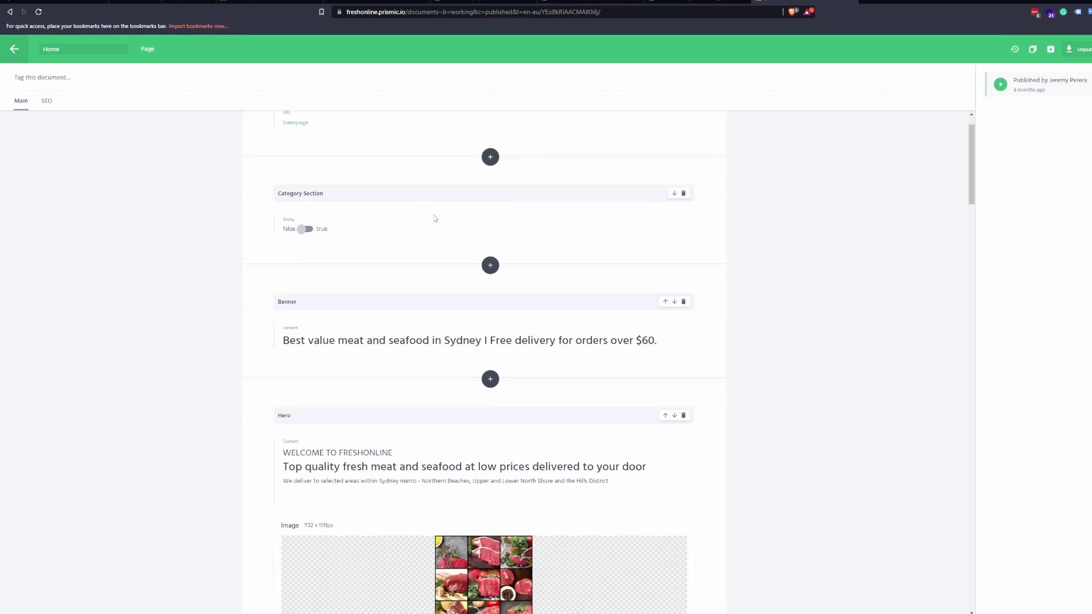
pyautogui.scroll(-2, 437, 222)
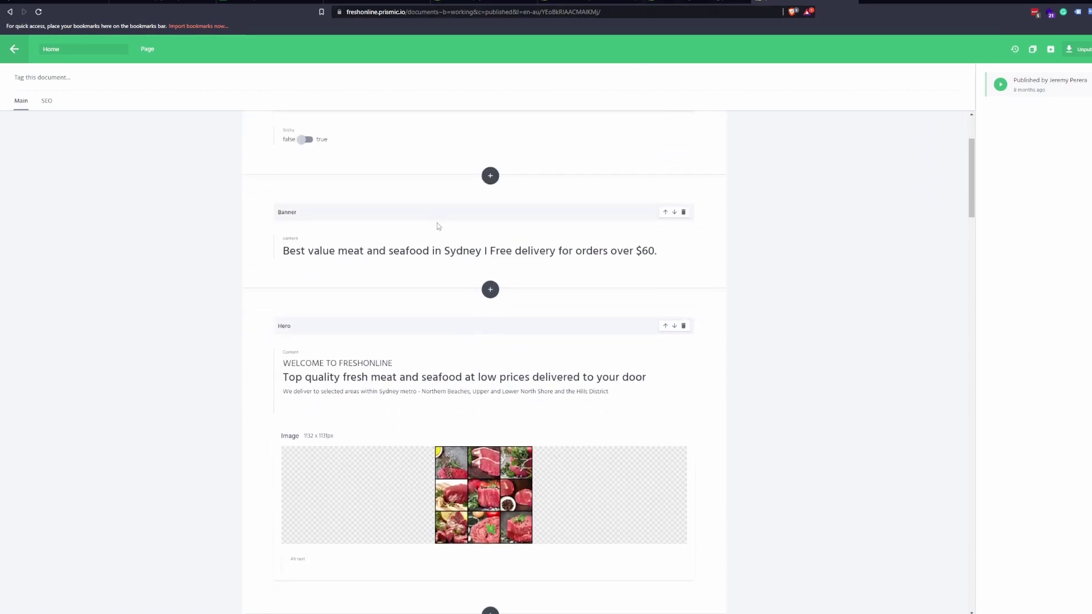
pyautogui.scroll(3, 432, 240)
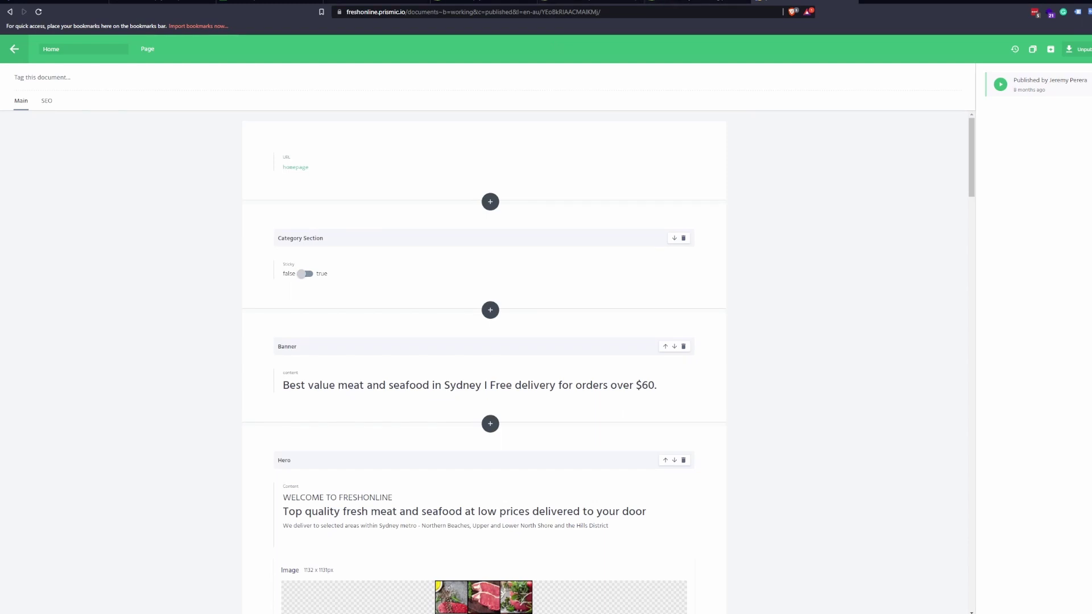
# - View the FreshOnline storefront's homepage, return to the Home document in Prismic and enlarge its page display
pyautogui.click(244, 3)
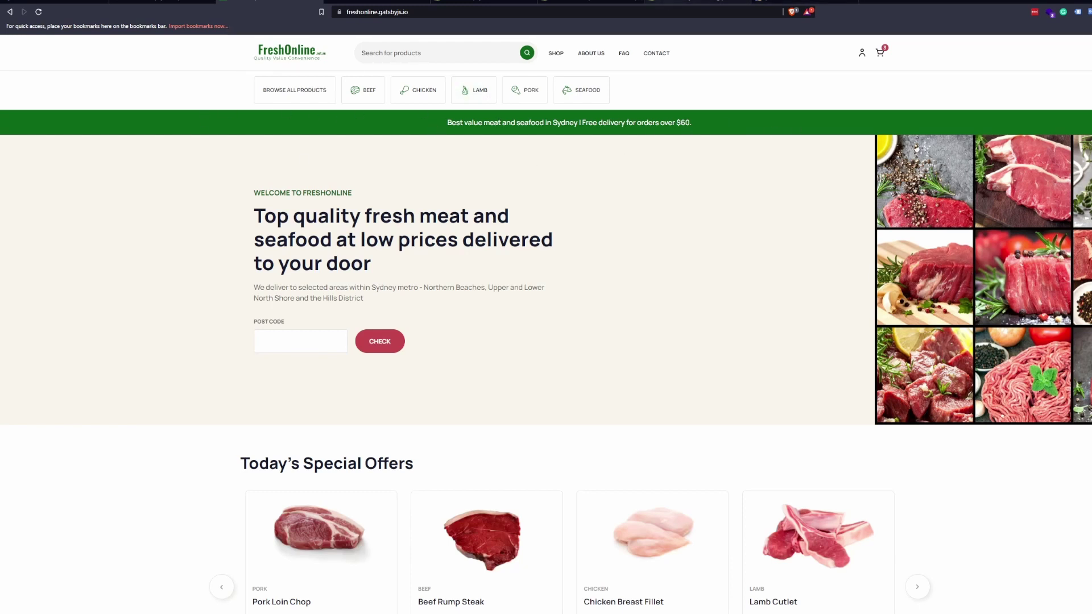
pyautogui.click(807, 1)
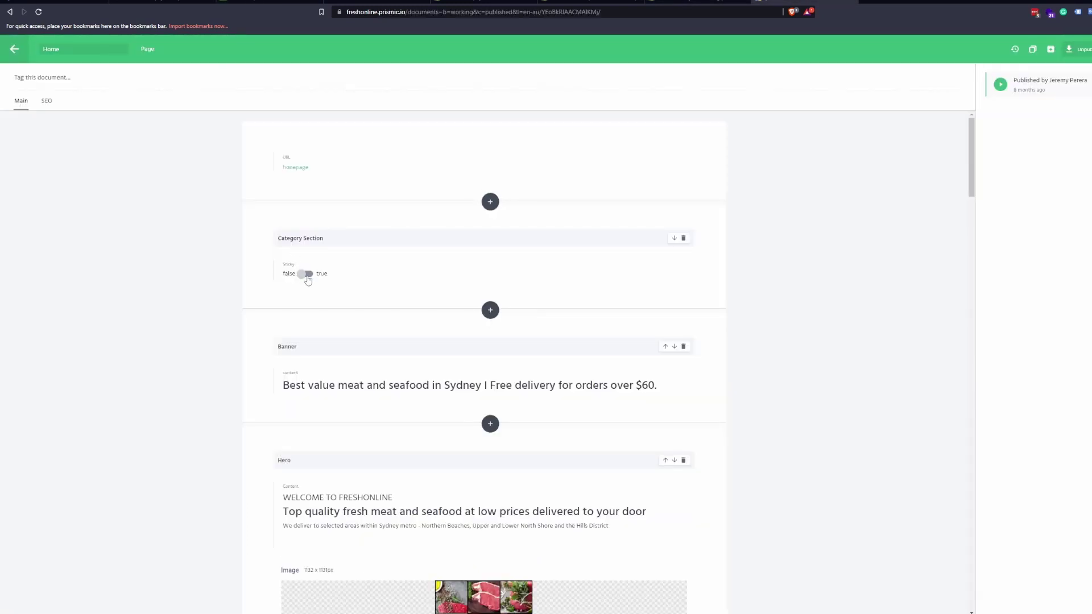
pyautogui.hotkey('ctrl', '+')
pyautogui.hotkey('ctrl', '+')
pyautogui.hotkey('ctrl', '+')
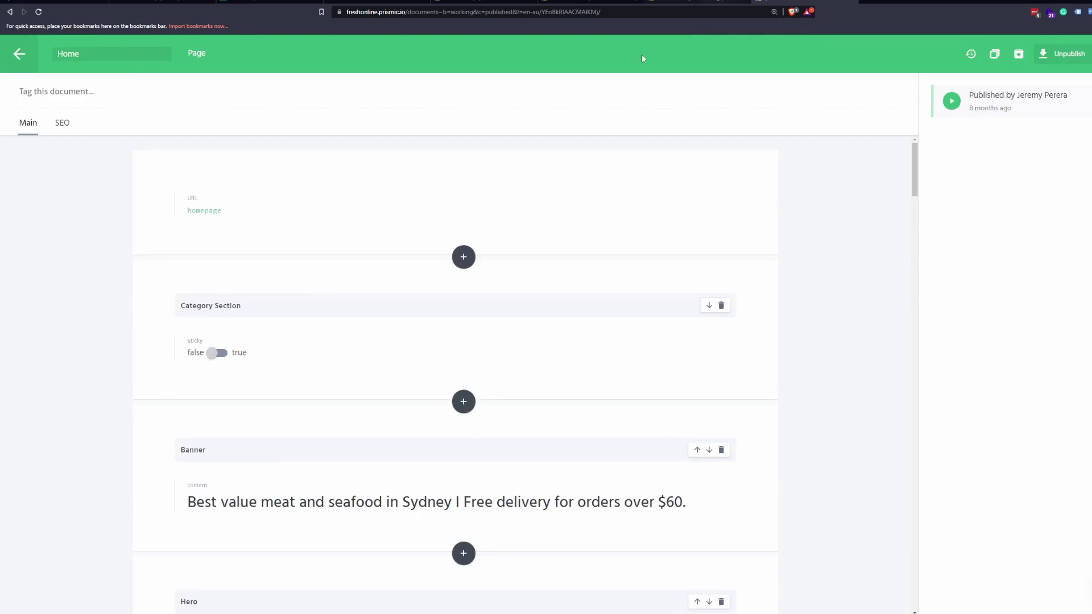
# - Compare the Home document's Banner text with the green banner on the FreshOnline storefront, and return to Prismic
pyautogui.scroll(-3, 398, 393)
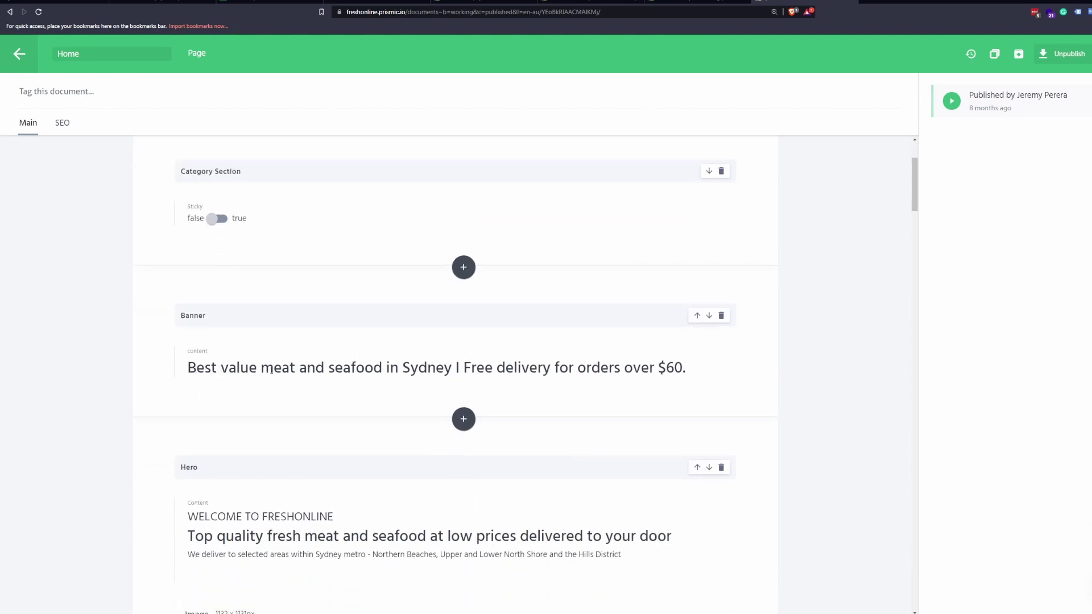
pyautogui.click(708, 1)
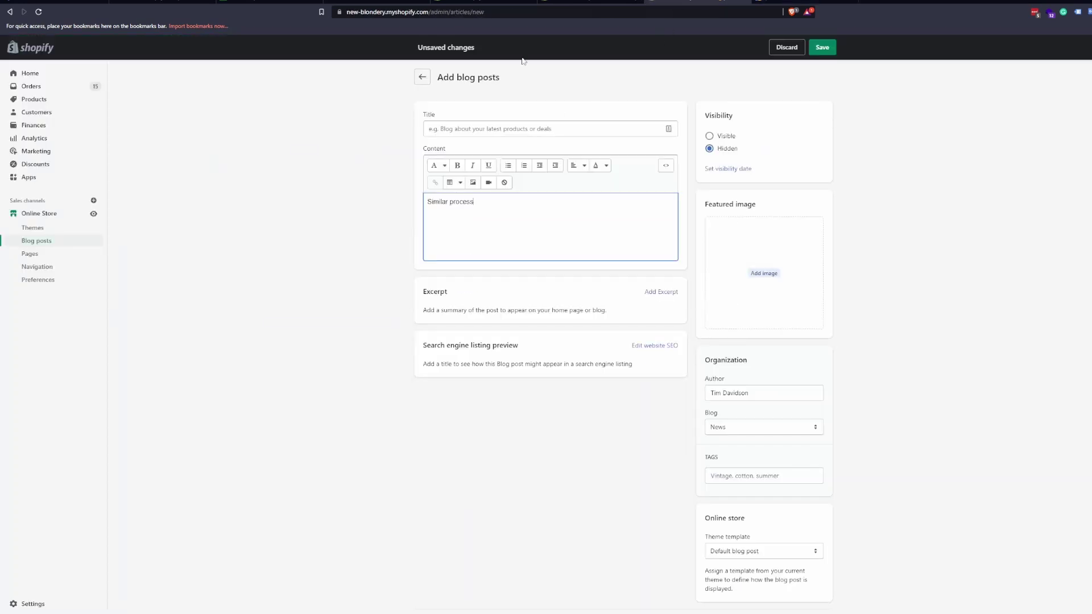
pyautogui.click(270, 1)
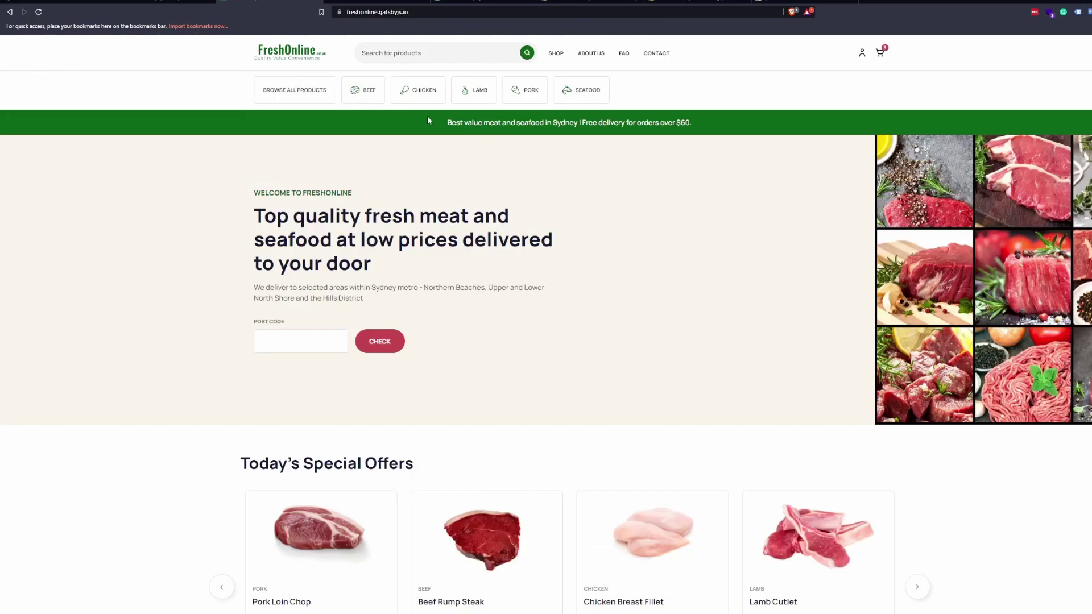
pyautogui.moveTo(428, 115); pyautogui.dragTo(693, 120)
pyautogui.click(619, 163)
pyautogui.click(745, 2)
# - Add Beef Porterhouse Steak, found by searching the catalog for "steak", to the Today's Special Offers product carousel and save the Home document
pyautogui.scroll(-3, 290, 398)
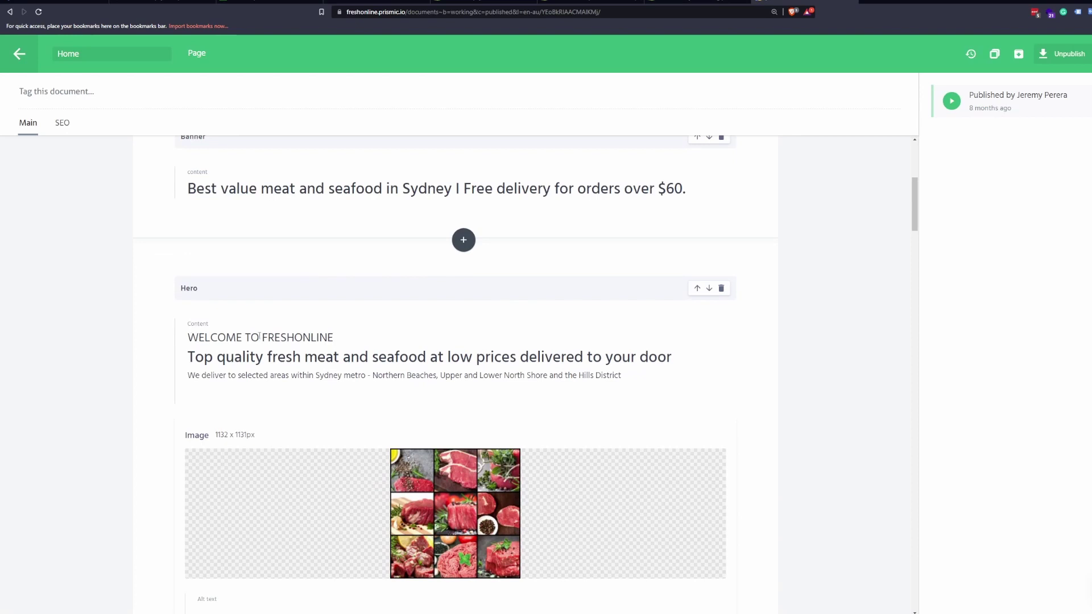
pyautogui.scroll(-8, 346, 346)
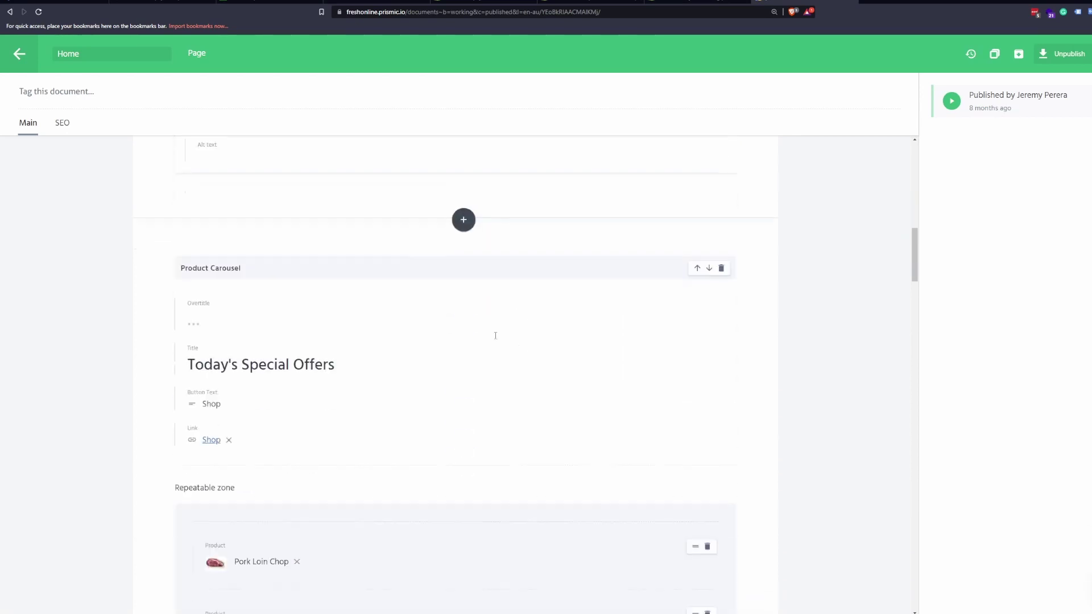
pyautogui.scroll(-1, 341, 284)
pyautogui.scroll(-5, 402, 464)
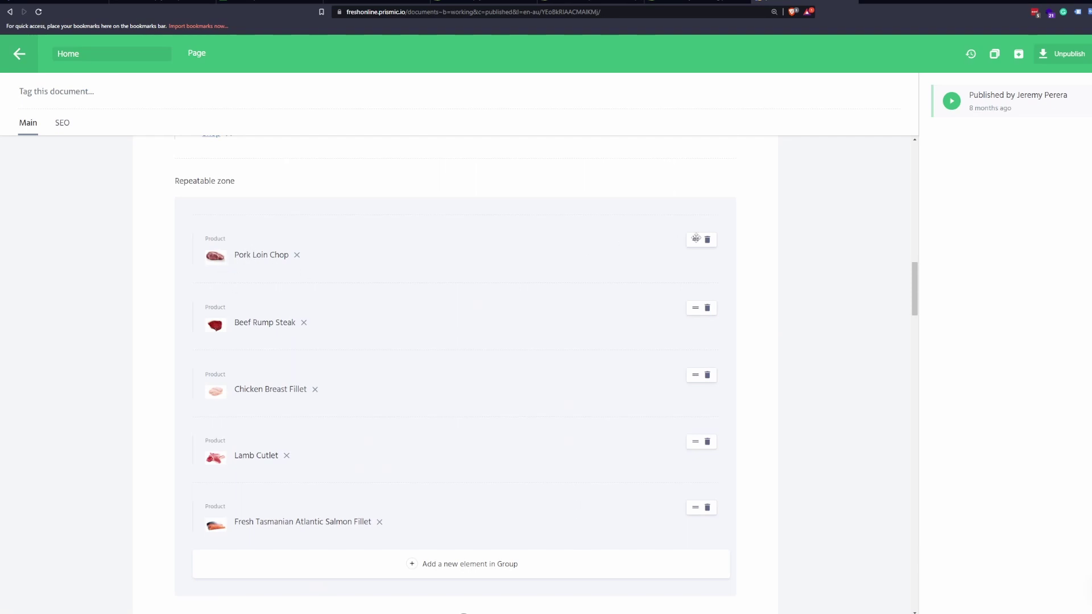
pyautogui.scroll(-3, 279, 428)
pyautogui.click(471, 415)
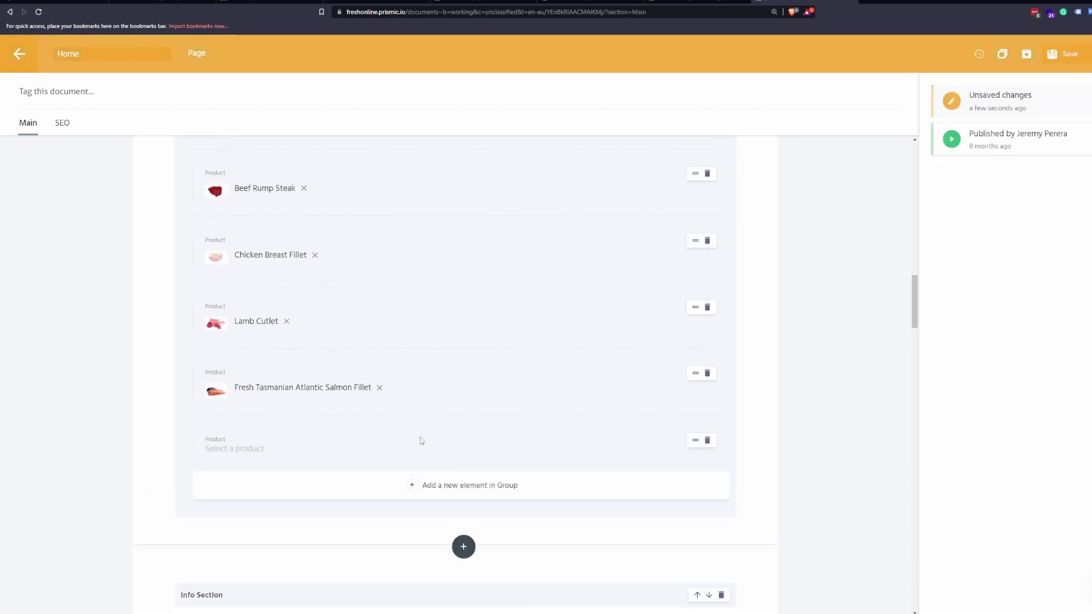
pyautogui.click(252, 452)
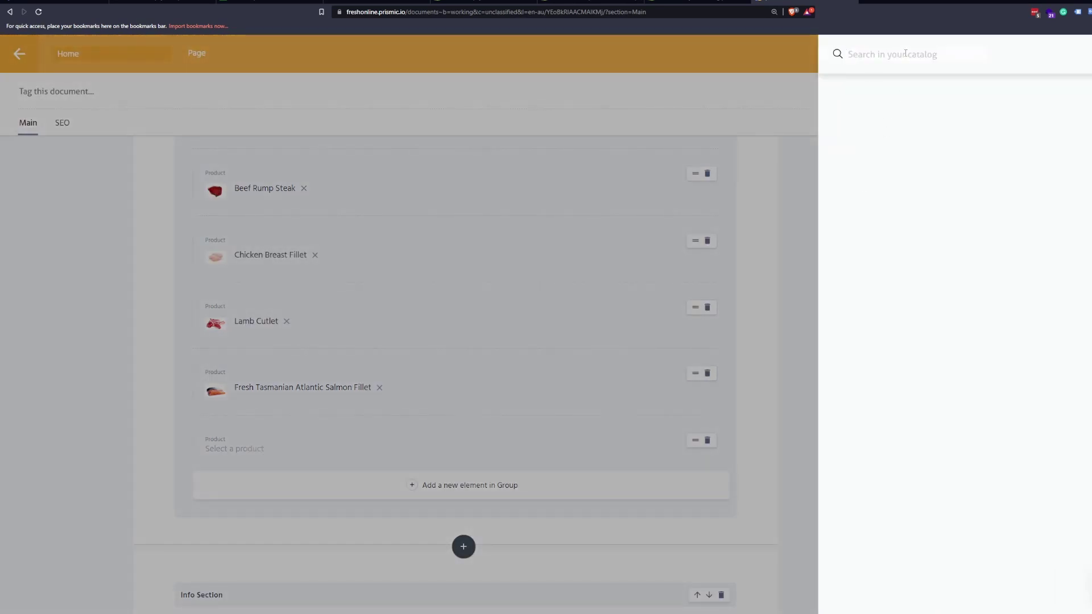
pyautogui.write('steak')
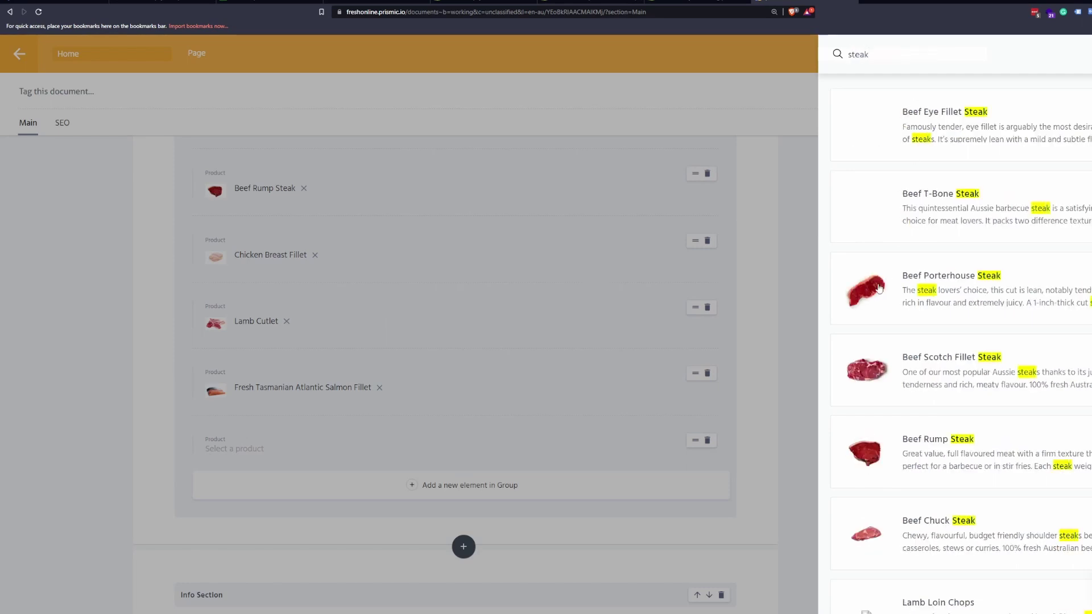
pyautogui.click(962, 284)
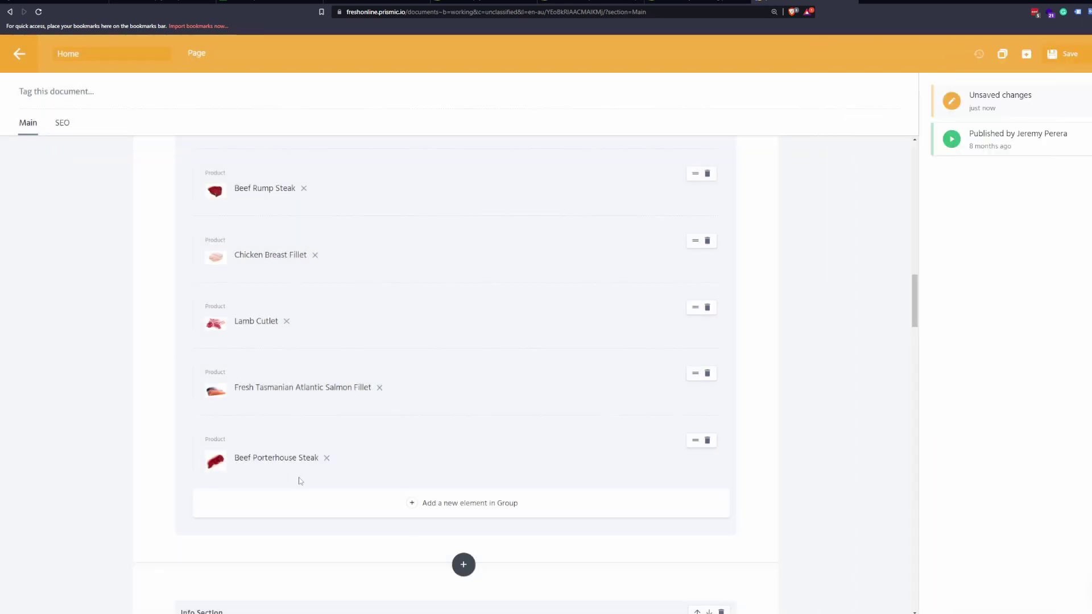
pyautogui.click(1067, 56)
# - Compare the Home document's Info Section with the Online Ordering Process section on the FreshOnline storefront, and review the storefront homepage
pyautogui.scroll(-3, 377, 361)
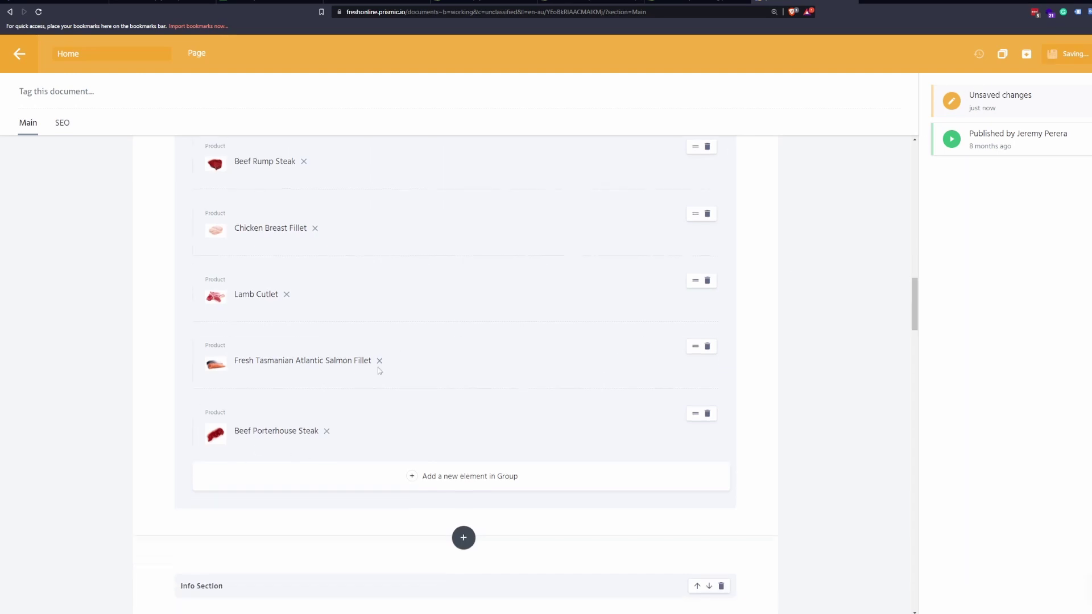
pyautogui.scroll(-3, 358, 278)
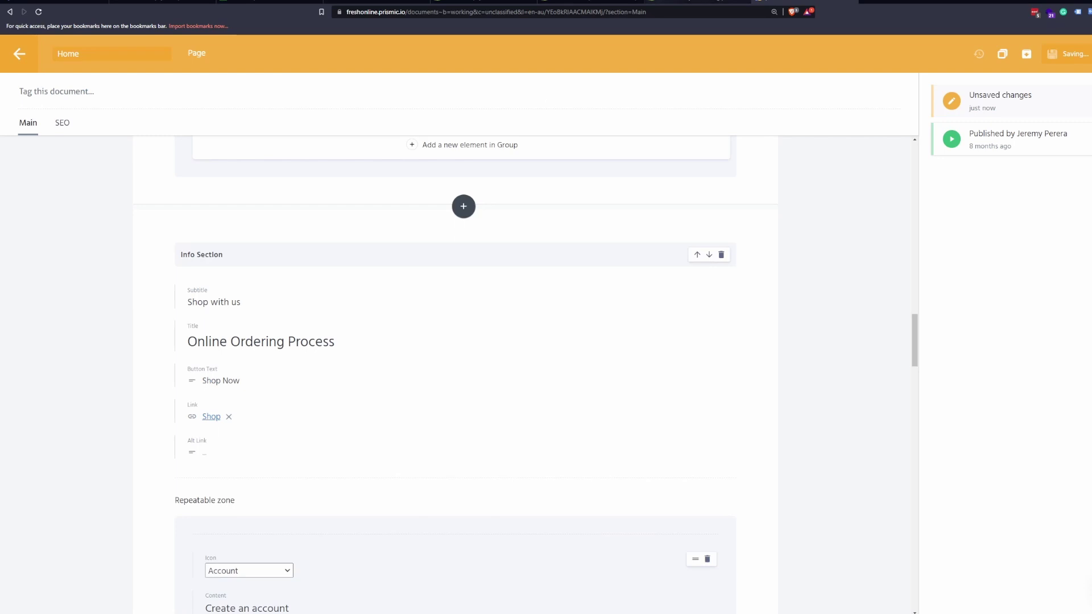
pyautogui.click(269, 1)
pyautogui.scroll(-3, 373, 135)
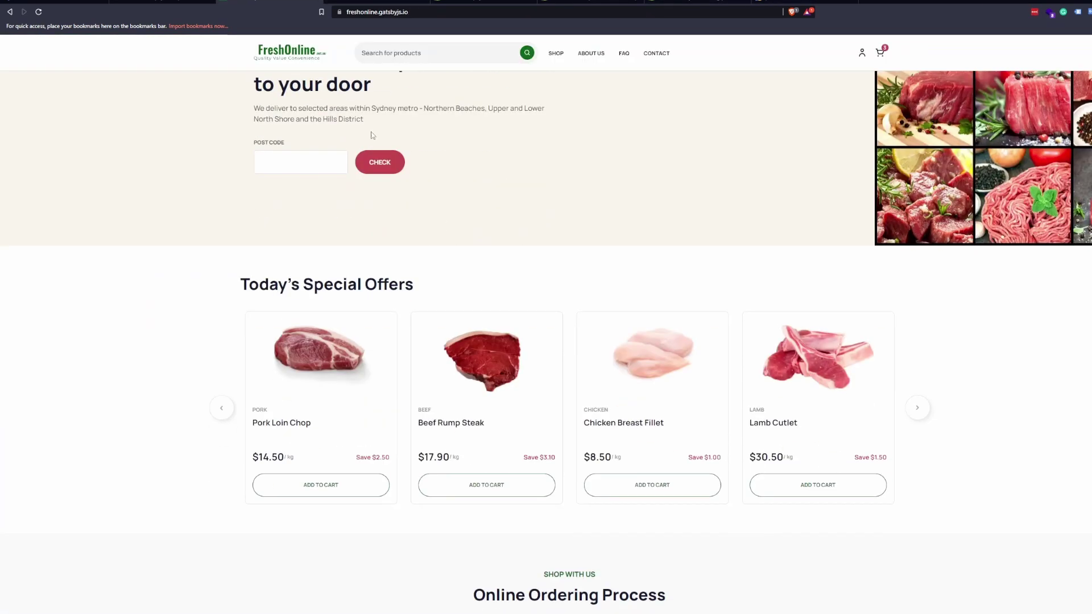
pyautogui.scroll(-3, 396, 191)
pyautogui.scroll(-4, 537, 141)
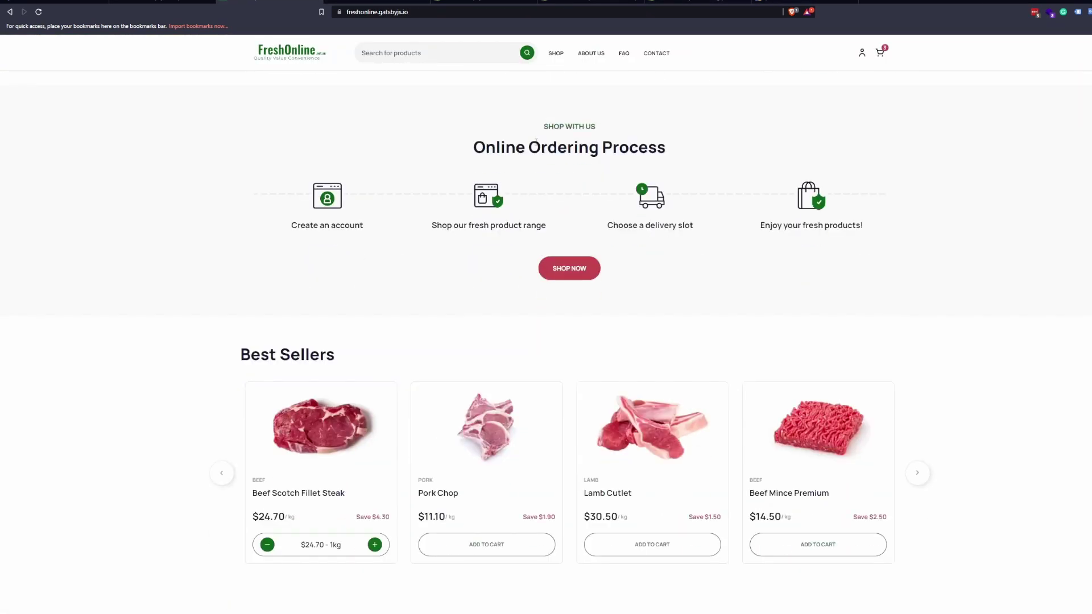
pyautogui.moveTo(474, 147); pyautogui.dragTo(575, 149)
pyautogui.click(563, 167)
pyautogui.scroll(10, 446, 279)
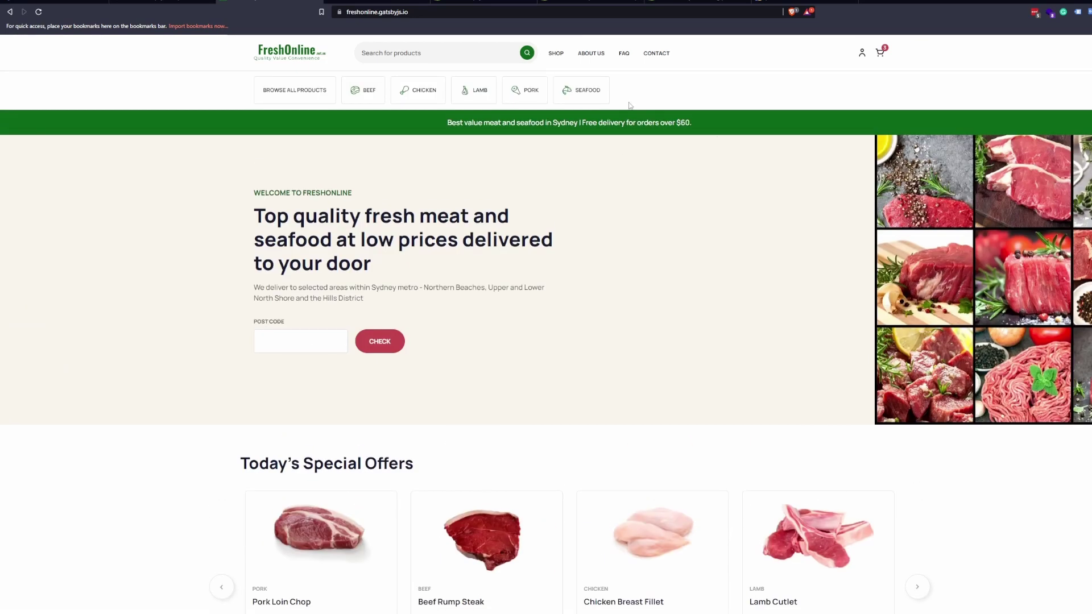
pyautogui.scroll(-20, 471, 332)
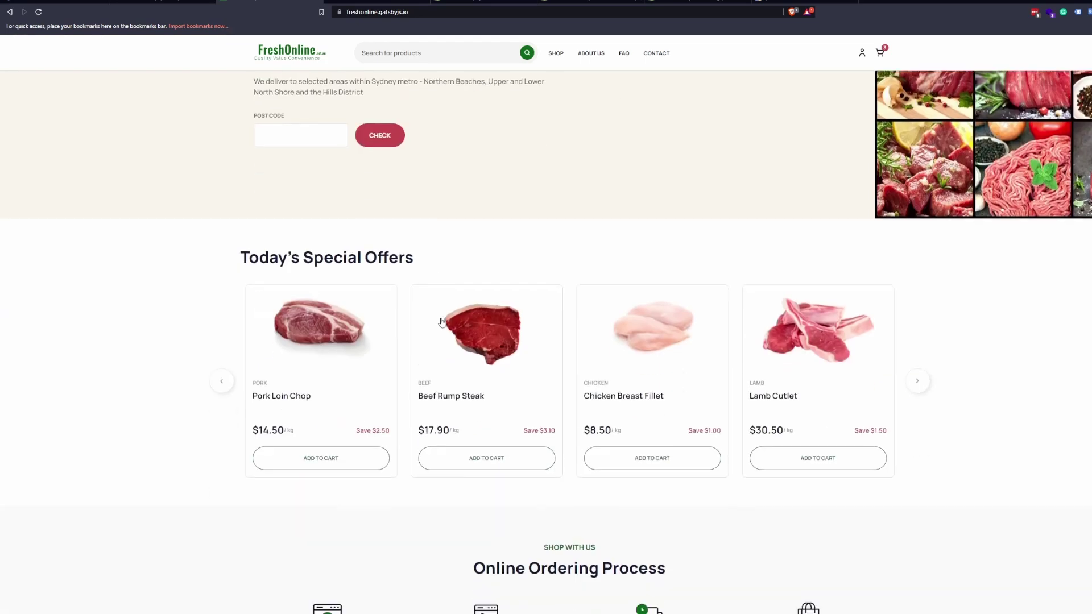
pyautogui.scroll(20, 452, 315)
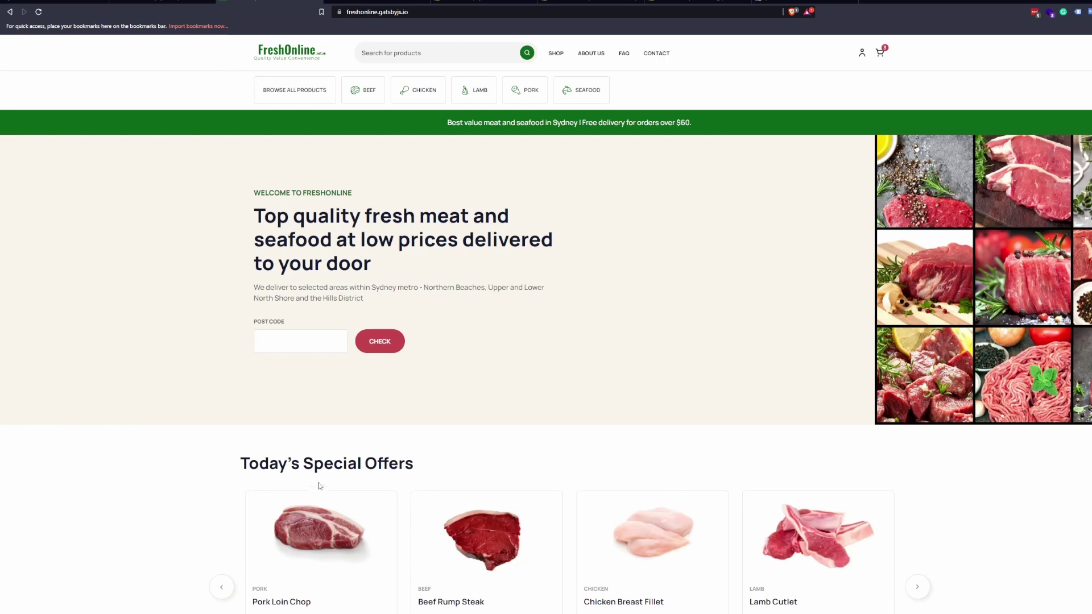
# - Switch to Prismic and browse the section types that can be inserted above the Best Sellers carousel, closing the list without adding one
pyautogui.click(700, 3)
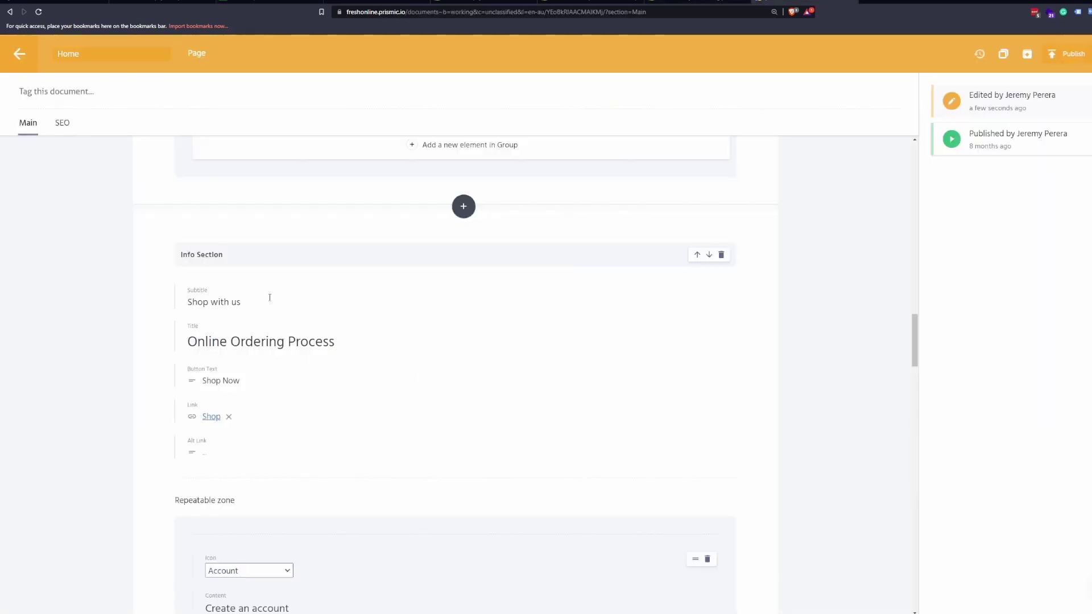
pyautogui.scroll(-4, 301, 285)
pyautogui.scroll(4, 331, 263)
pyautogui.scroll(-10, 507, 358)
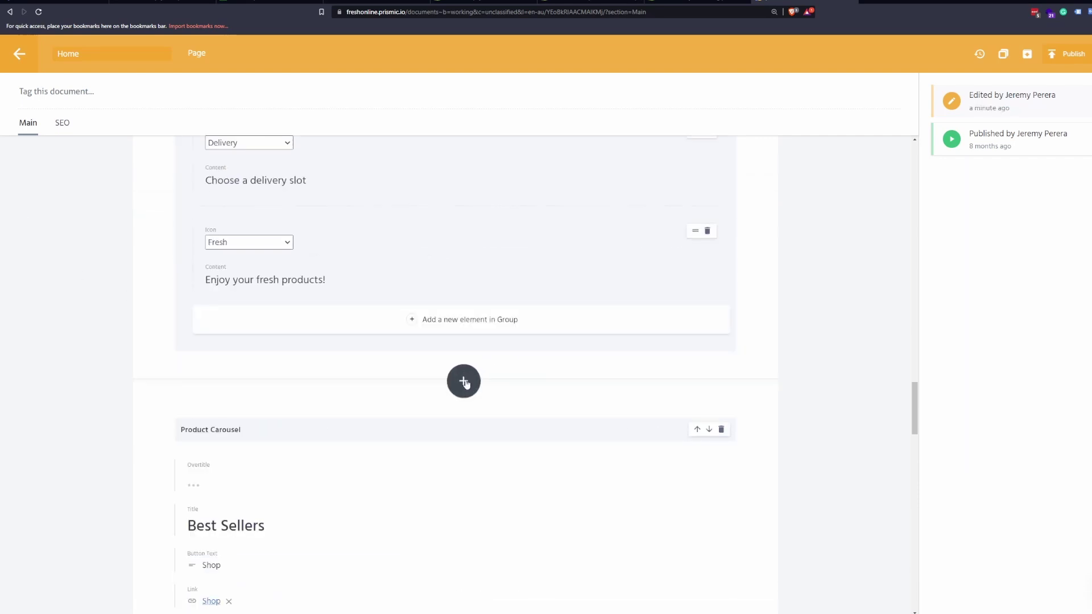
pyautogui.click(464, 382)
pyautogui.scroll(-3, 319, 364)
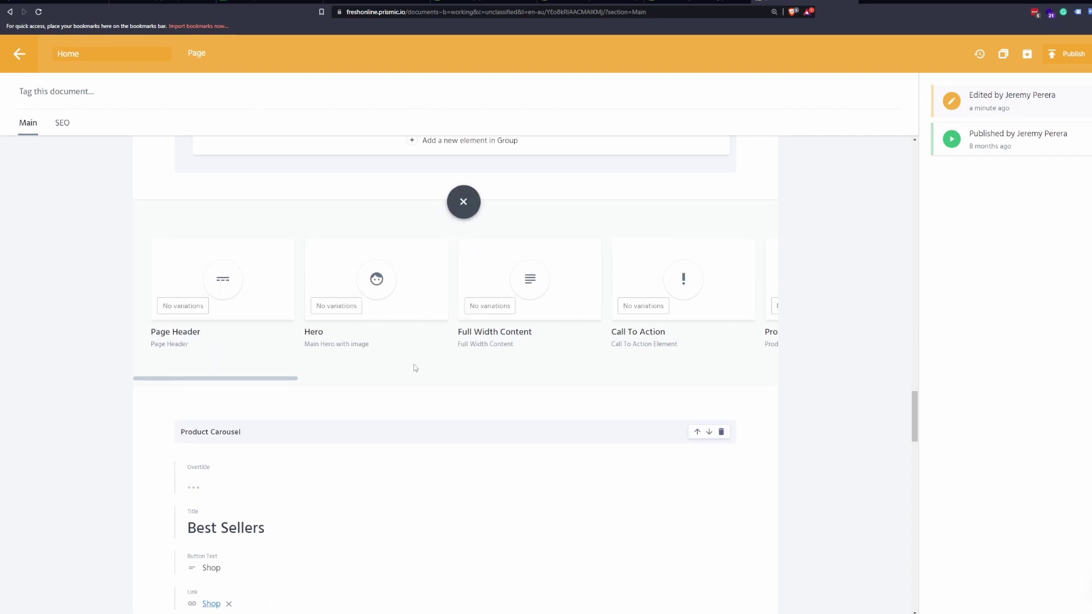
pyautogui.moveTo(283, 378); pyautogui.dragTo(604, 379)
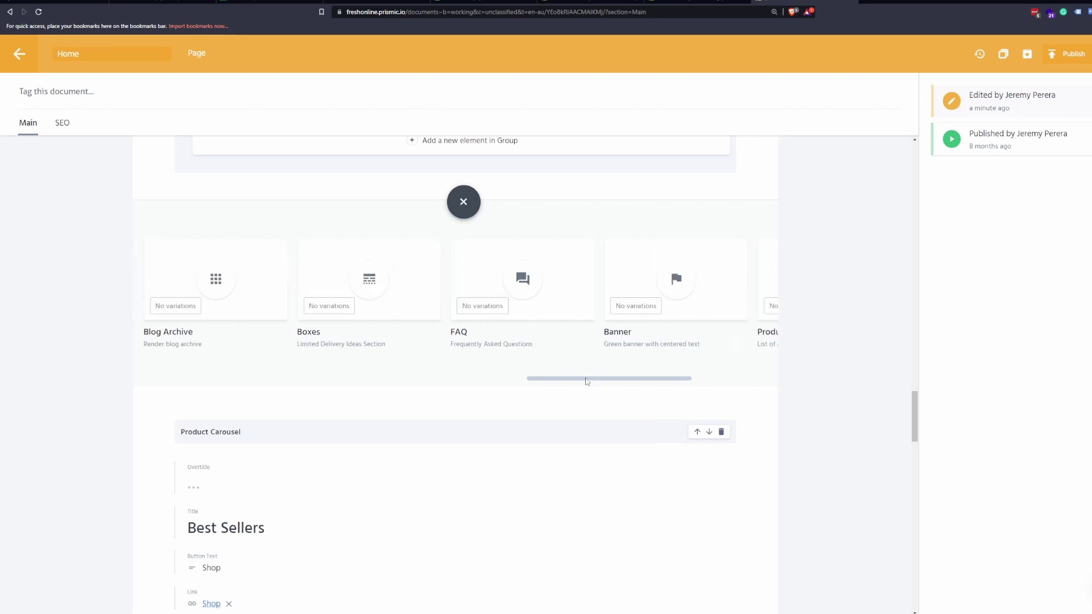
pyautogui.moveTo(581, 382); pyautogui.dragTo(657, 382)
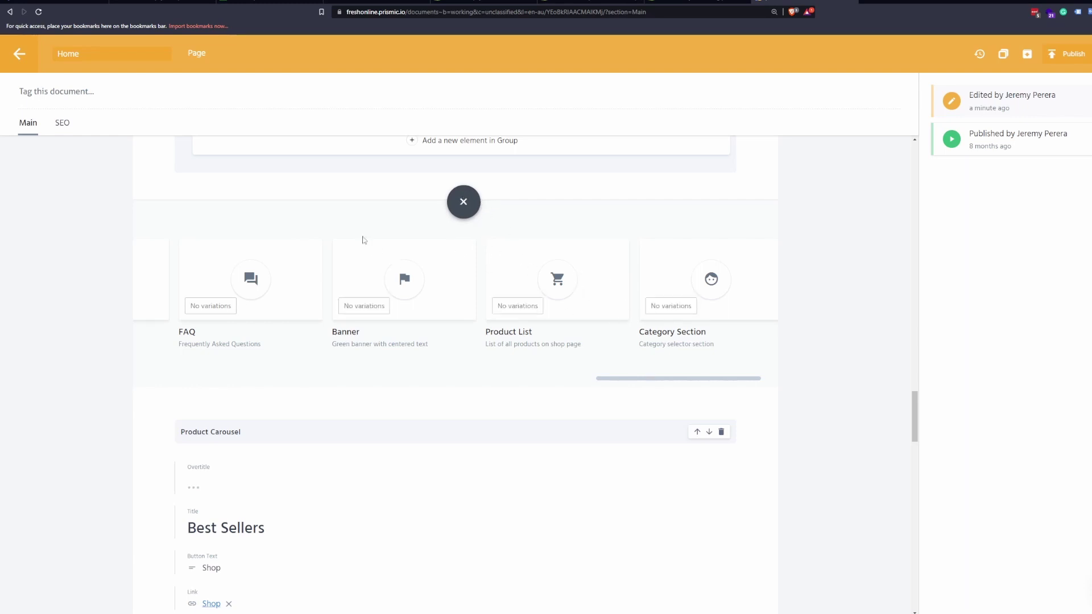
pyautogui.click(463, 204)
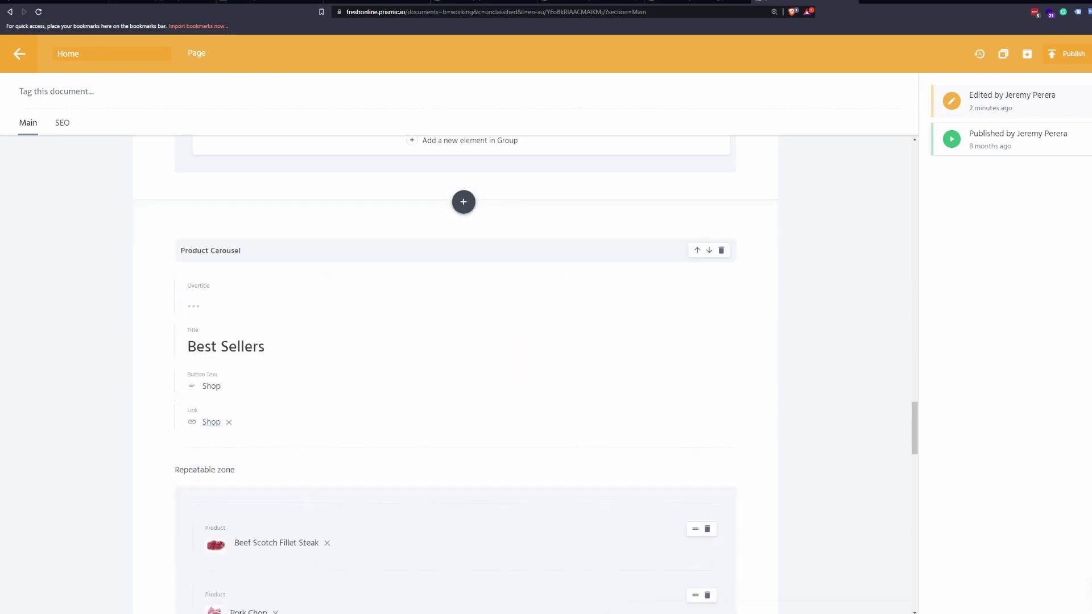
# - Switch to the FreshOnline storefront and review its homepage, including Today's Special Offers and the Online Ordering Process section
pyautogui.click(239, 5)
pyautogui.scroll(-3, 628, 294)
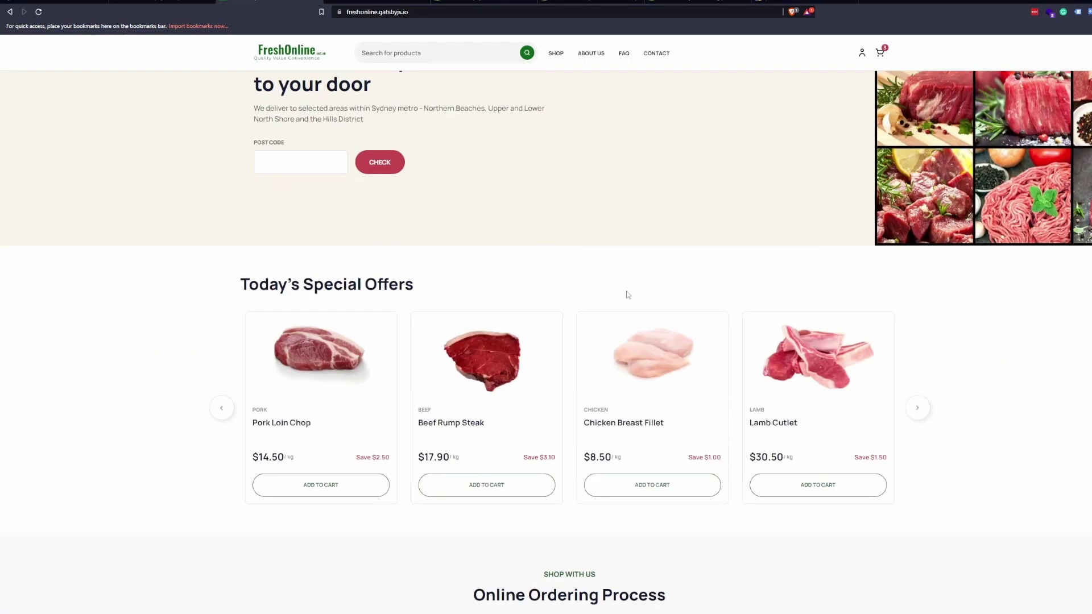
pyautogui.scroll(-2, 88, 338)
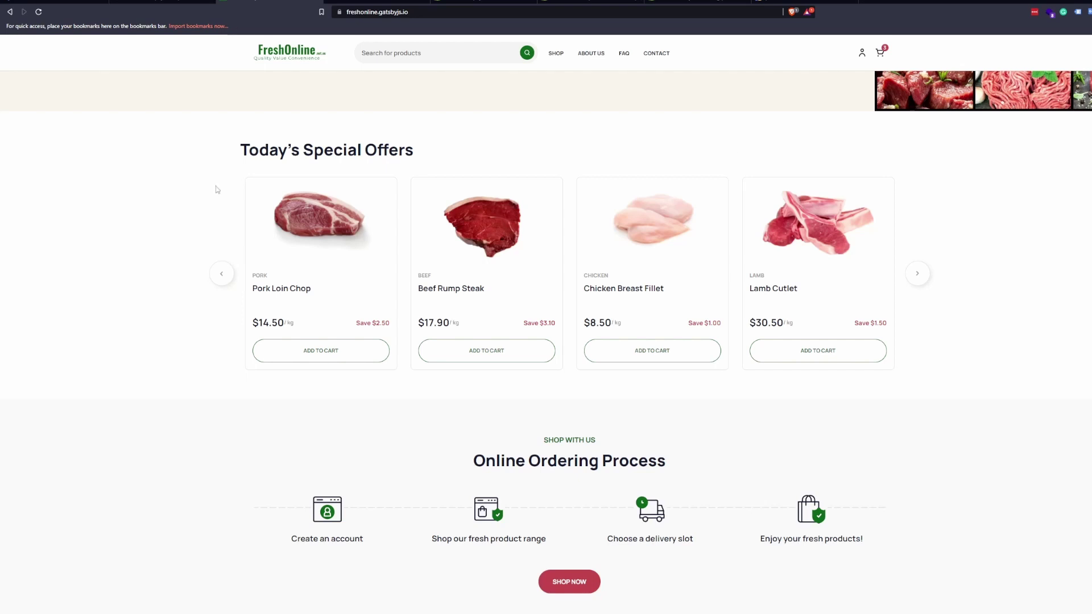
pyautogui.scroll(2, 283, 325)
pyautogui.scroll(3, 638, 329)
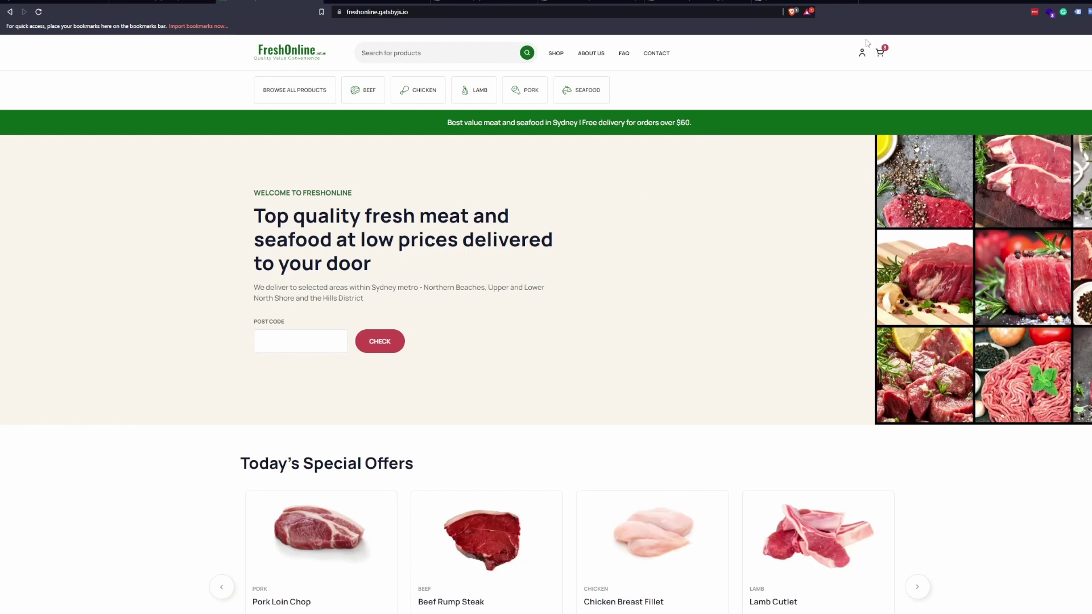
# - Open the storefront's shopping cart and proceed to the full cart page with its delivery options and order summary
pyautogui.click(885, 54)
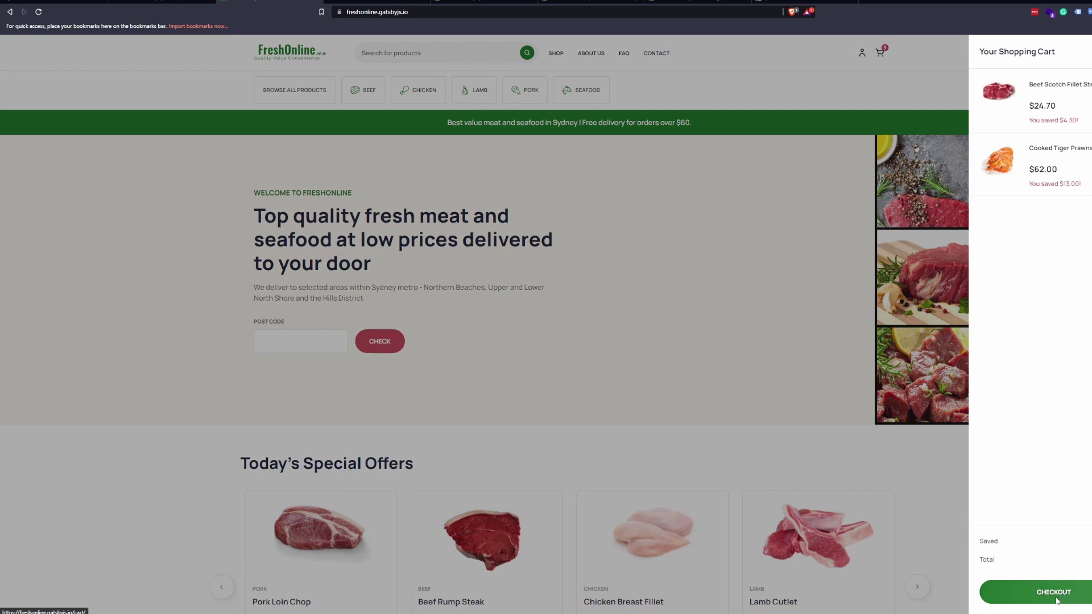
pyautogui.click(1054, 592)
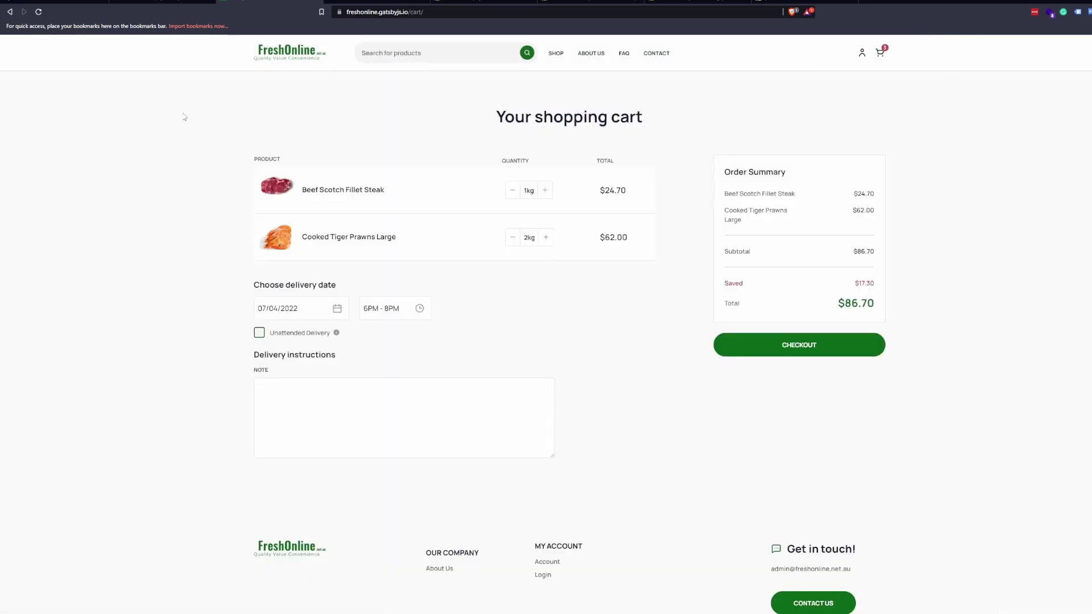
pyautogui.tripleClick(136, 121)
pyautogui.click(474, 118)
# - Switch to Prismic, leave the Home document and review the list of documents and their types
pyautogui.hotkey('ctrl', 'Tab')
pyautogui.scroll(15, 330, 292)
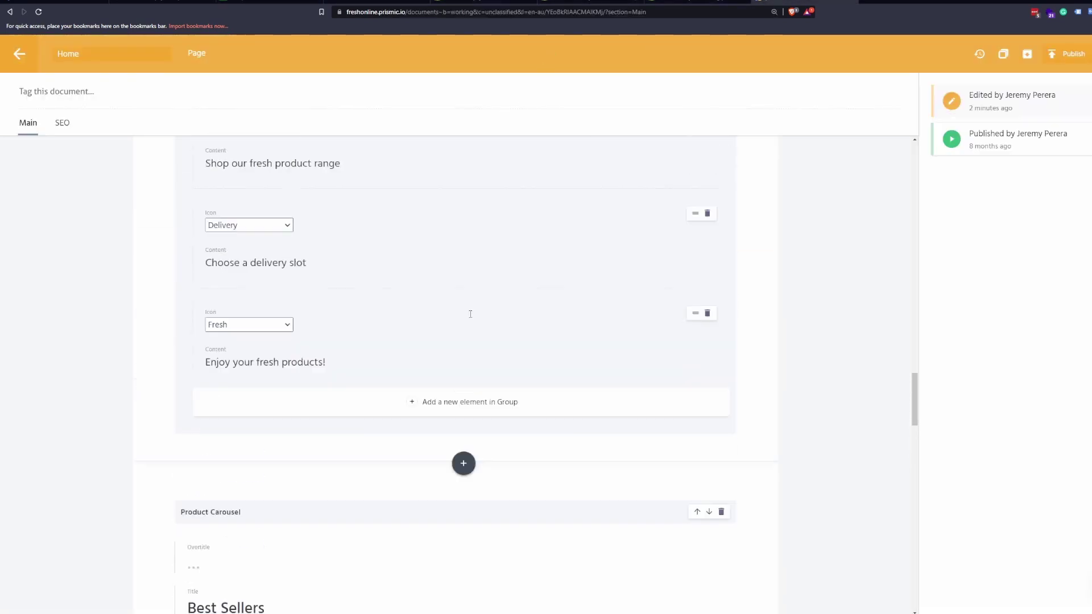
pyautogui.scroll(5, 332, 284)
pyautogui.click(21, 55)
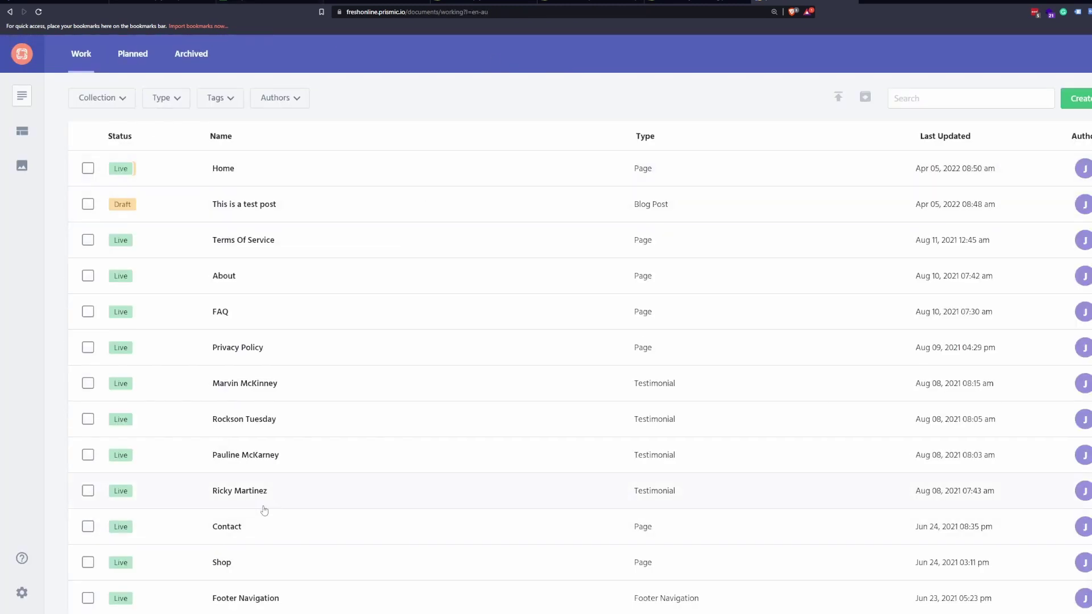
pyautogui.scroll(-1, 168, 451)
pyautogui.scroll(1, 140, 373)
pyautogui.scroll(-2, 193, 202)
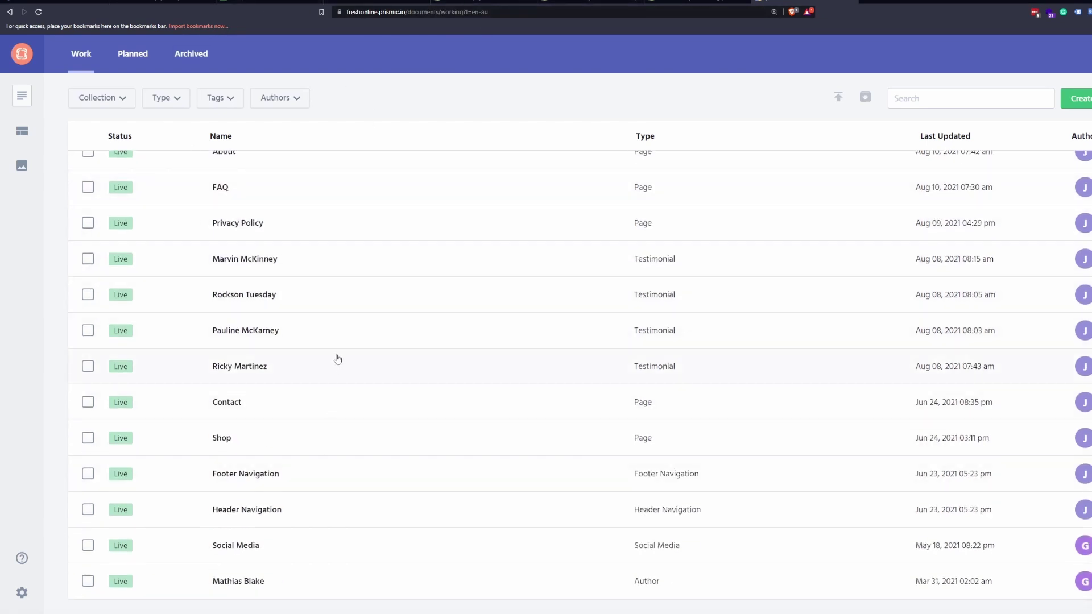
pyautogui.scroll(2, 322, 338)
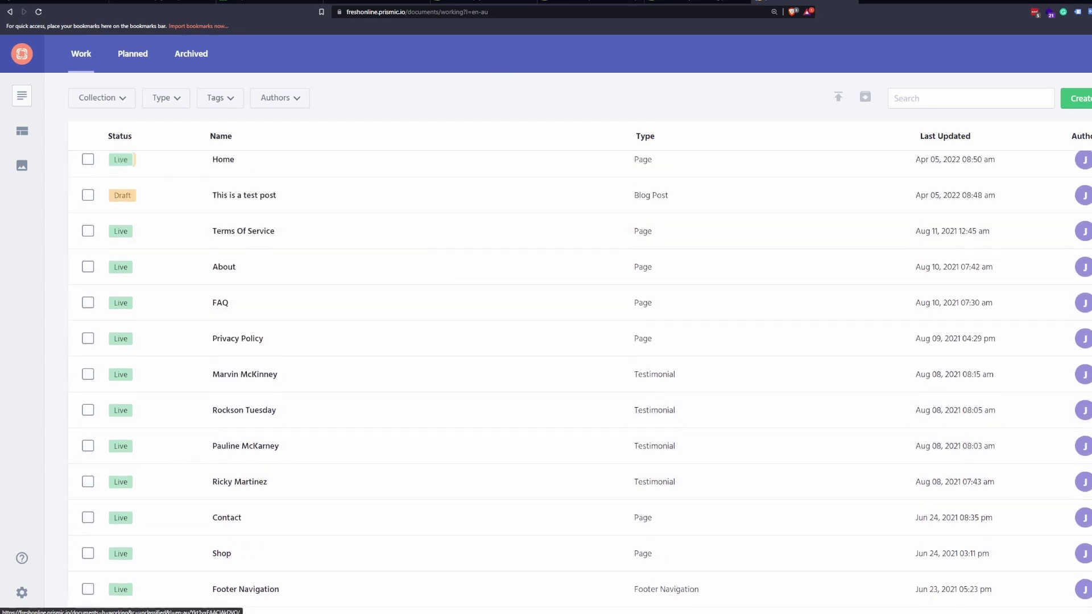
# - Switch to the FreshOnlineShop admin in Shopify and review the full product list
pyautogui.click(700, 2)
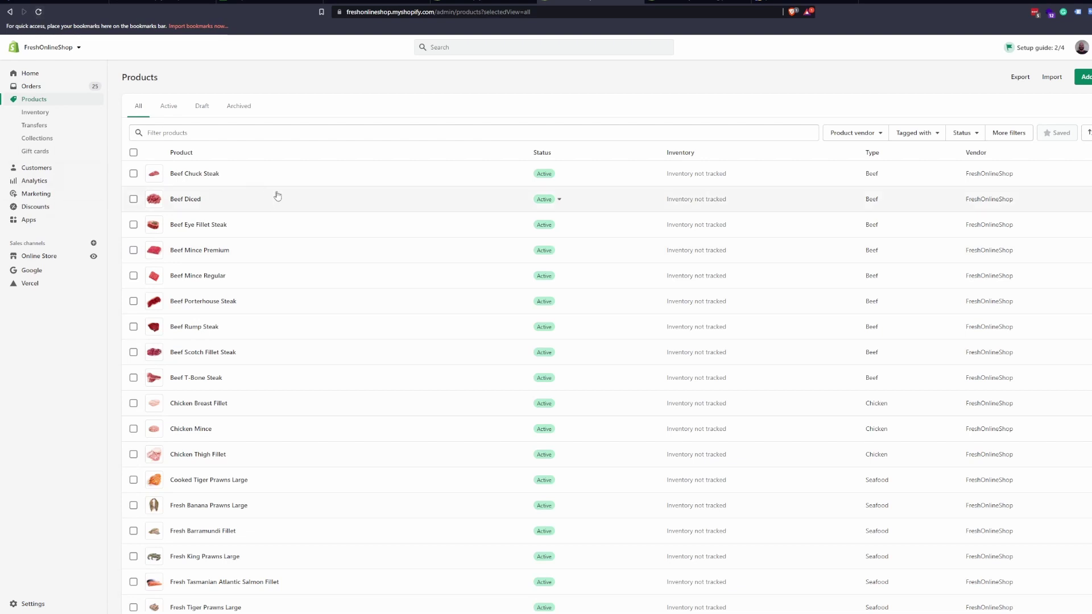
pyautogui.scroll(-5, 431, 410)
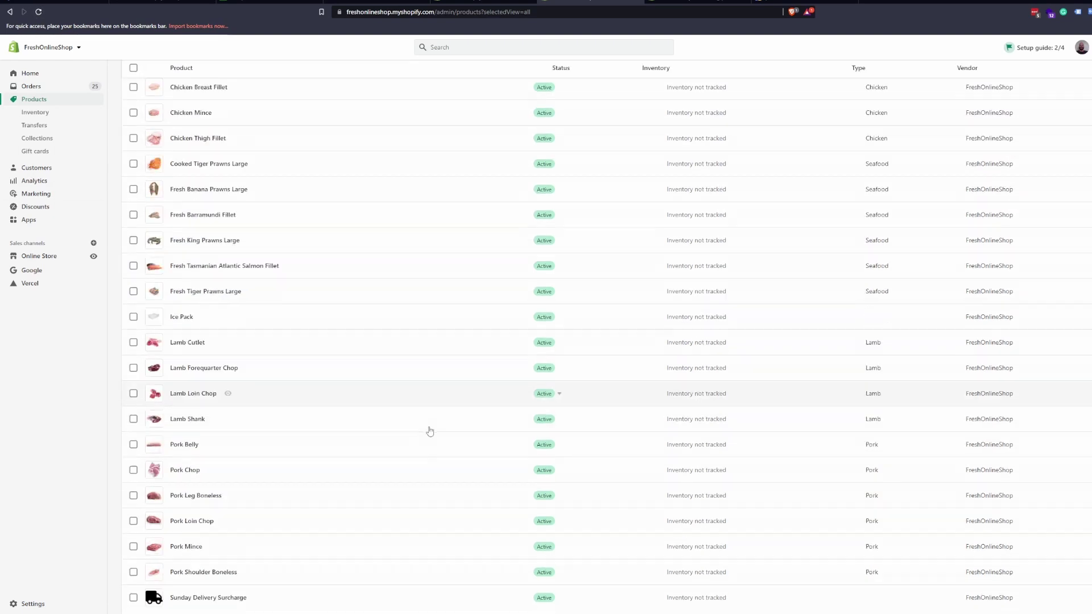
pyautogui.scroll(5, 421, 398)
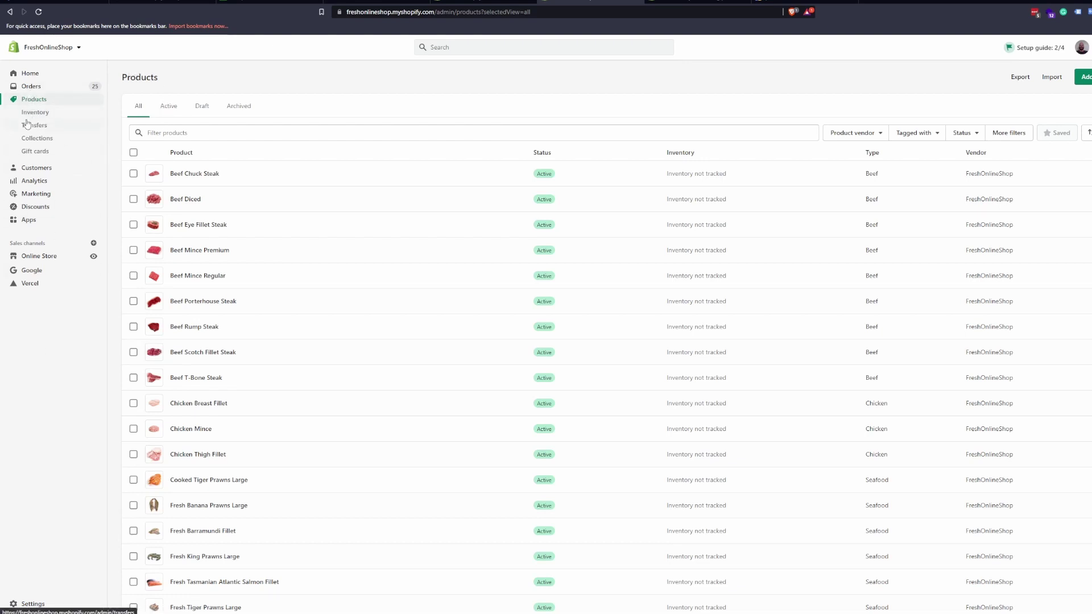
# - Review all the shop's orders, then open the Analytics dashboard
pyautogui.click(41, 87)
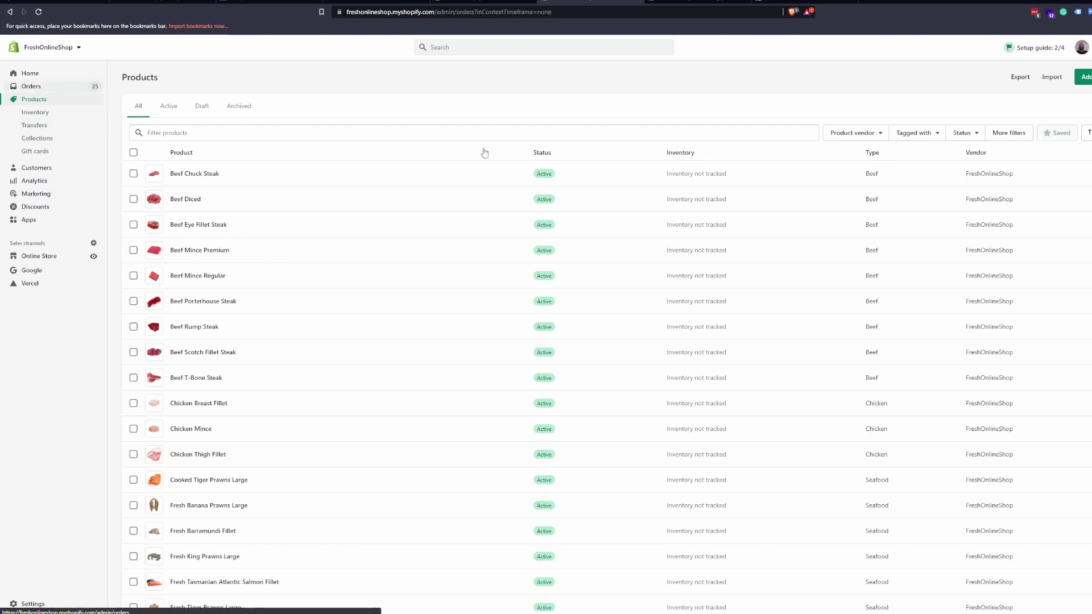
pyautogui.scroll(-3, 487, 205)
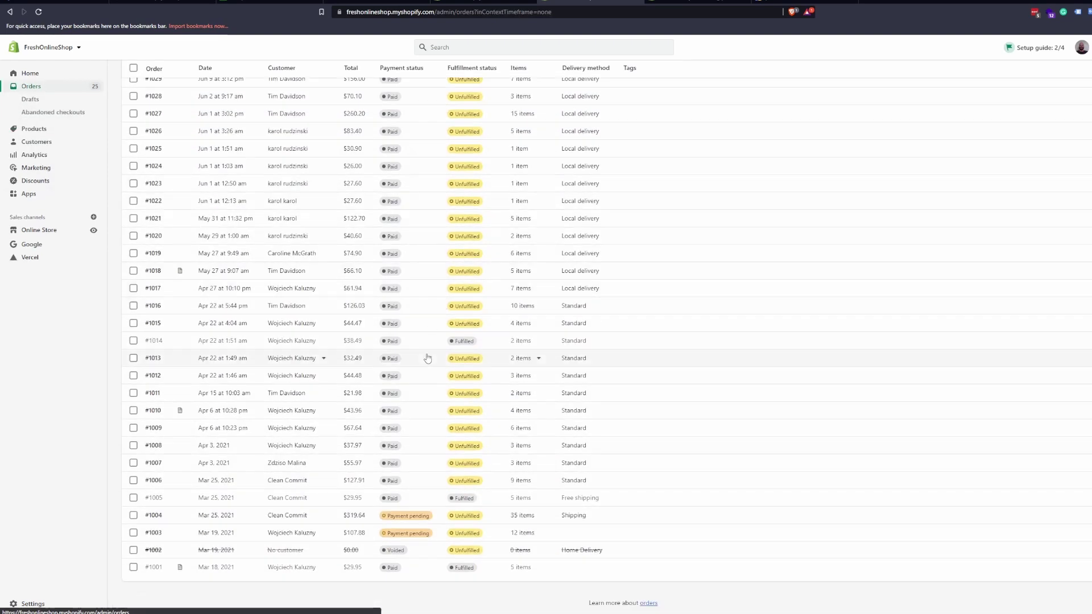
pyautogui.scroll(3, 443, 364)
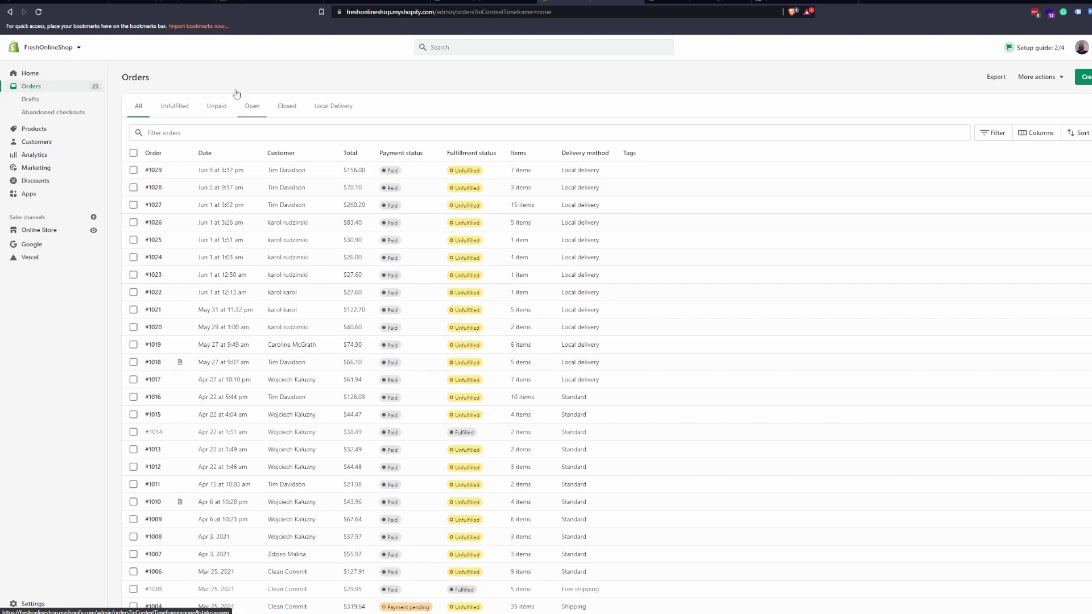
pyautogui.click(35, 155)
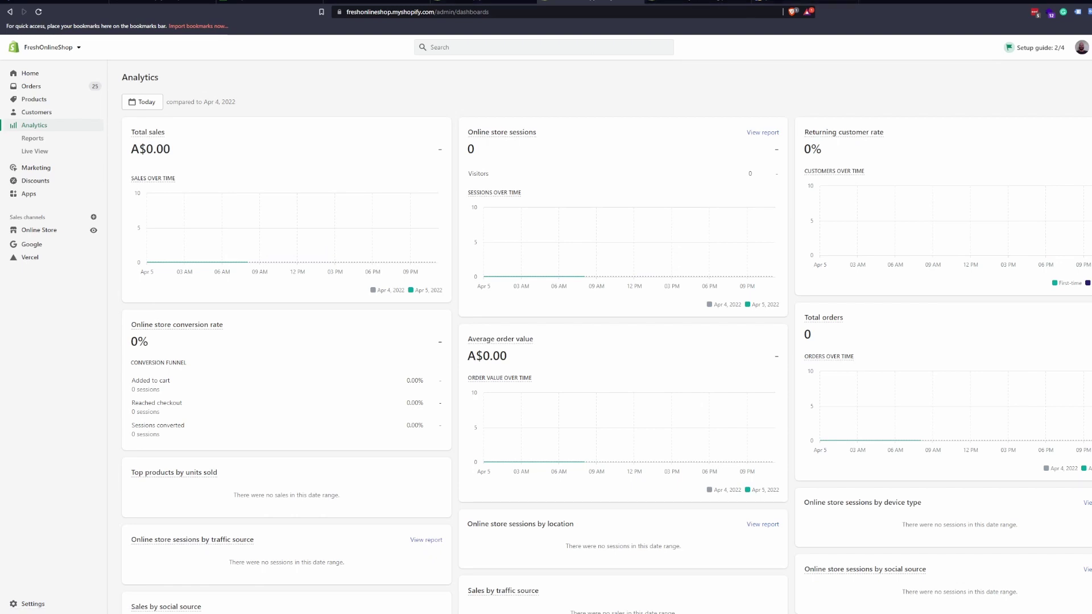
# - Close the new-blondery blog post editor without saving its changes, and return to the FreshOnlineShop Analytics dashboard
pyautogui.click(572, 6)
pyautogui.hotkey('ctrl', 'shift', 'Tab')
pyautogui.hotkey('ctrl', 'shift', 'Tab')
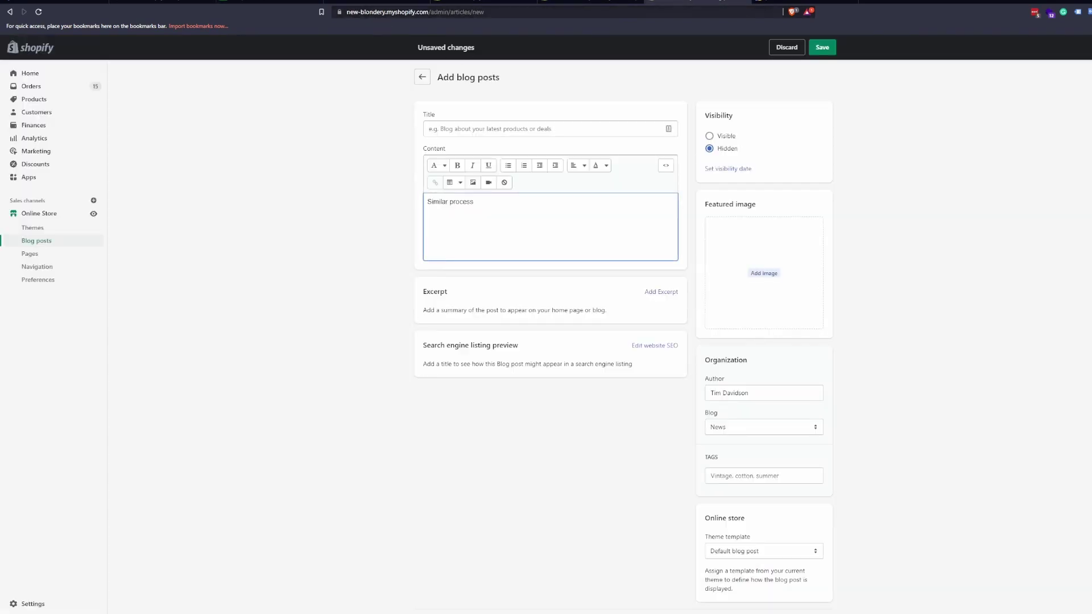
pyautogui.click(614, 1)
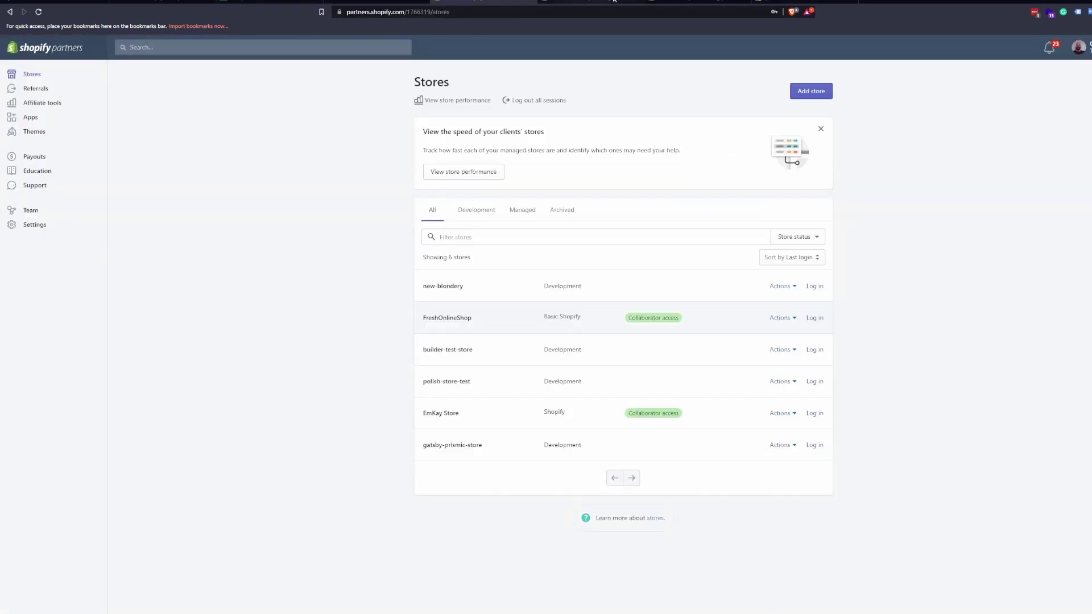
pyautogui.click(746, 1)
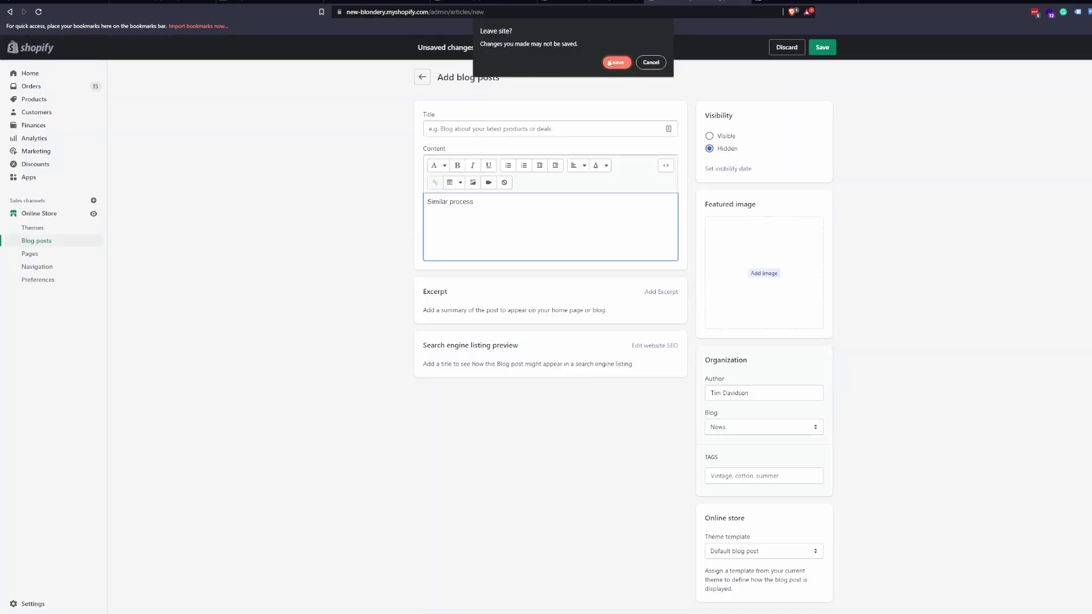
pyautogui.click(571, 58)
pyautogui.click(398, 2)
pyautogui.click(455, 2)
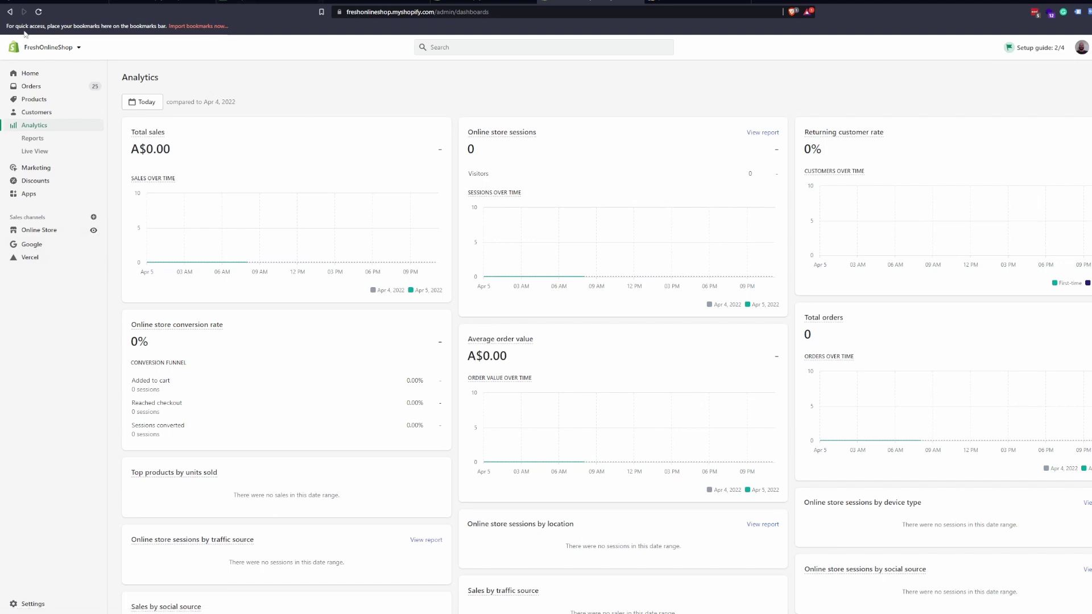
# - View the Online Store channel's live site and examine the domain heading on the page it opens
pyautogui.click(94, 233)
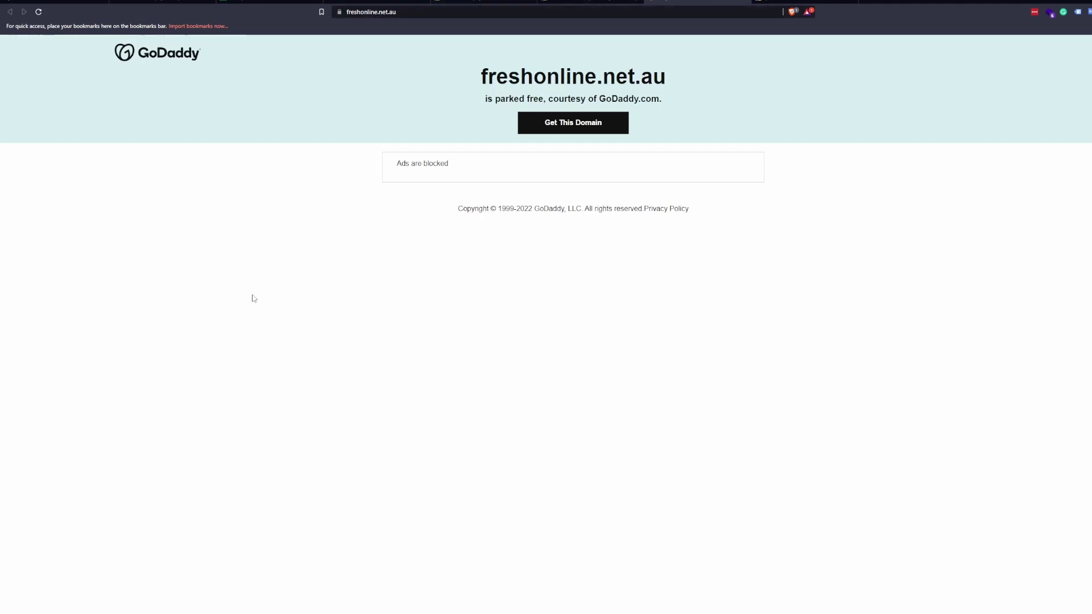
pyautogui.moveTo(474, 84); pyautogui.dragTo(641, 80)
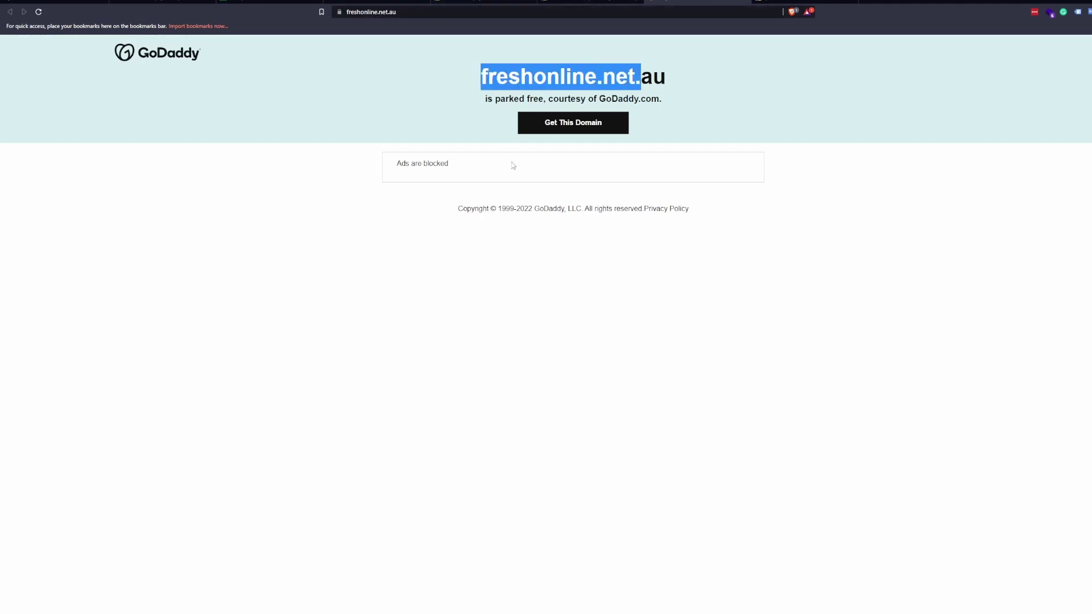
pyautogui.click(338, 97)
# - Replace the address with freshonline.myshopify.com, load it and examine the page's message
pyautogui.click(375, 11)
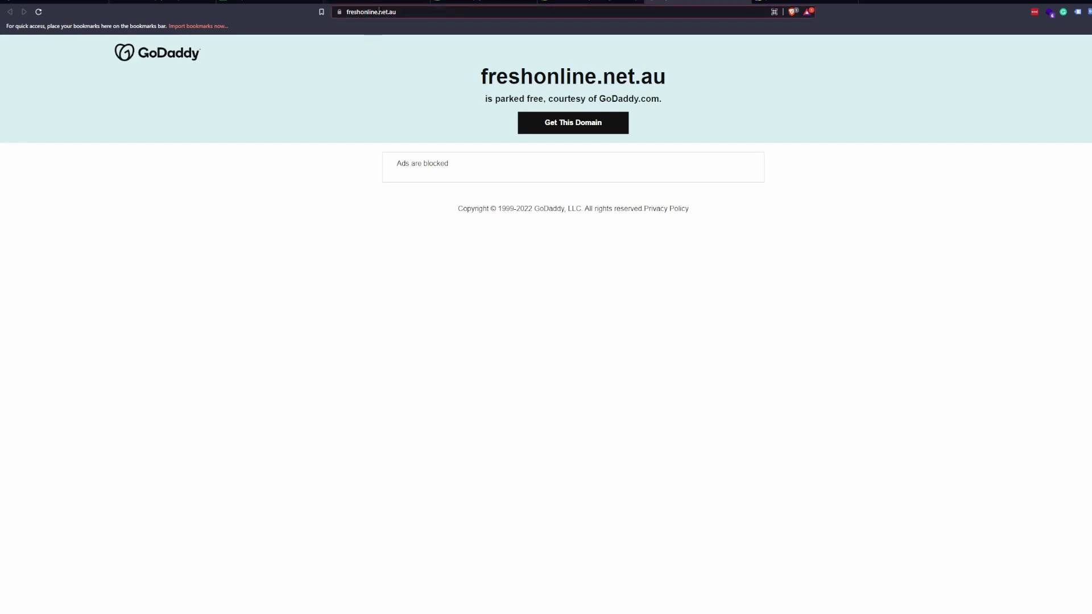
pyautogui.moveTo(405, 11); pyautogui.dragTo(582, 12)
pyautogui.press('BackSpace')
pyautogui.write('mys')
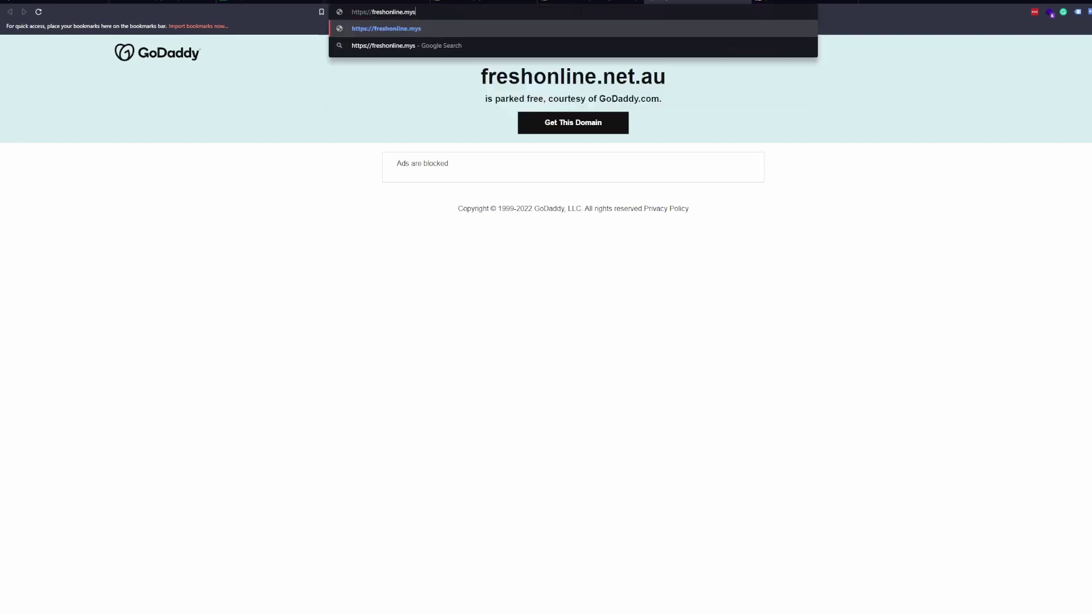
pyautogui.write('hopify')
pyautogui.press('Return')
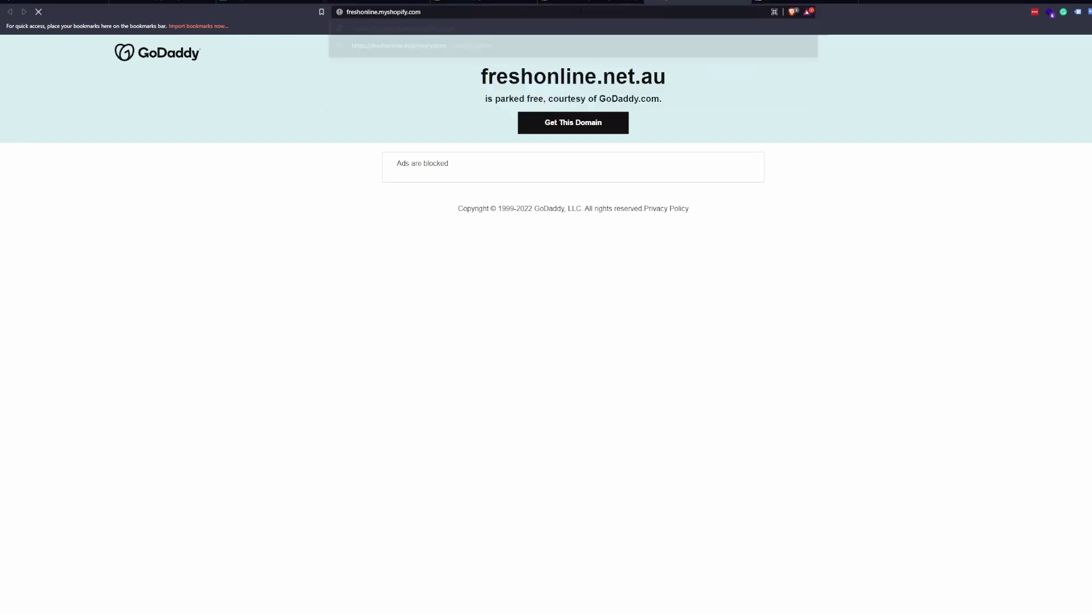
pyautogui.moveTo(467, 231); pyautogui.dragTo(620, 223)
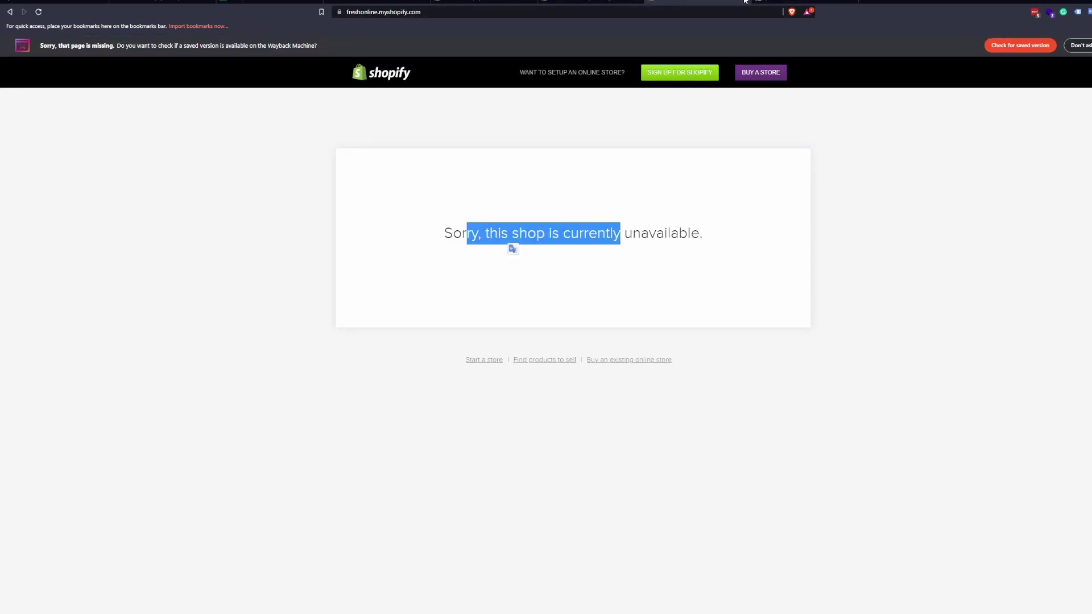
# - Return to the FreshOnlineShop admin and examine its sales channels and Analytics dashboard
pyautogui.click(592, 3)
pyautogui.click(575, 5)
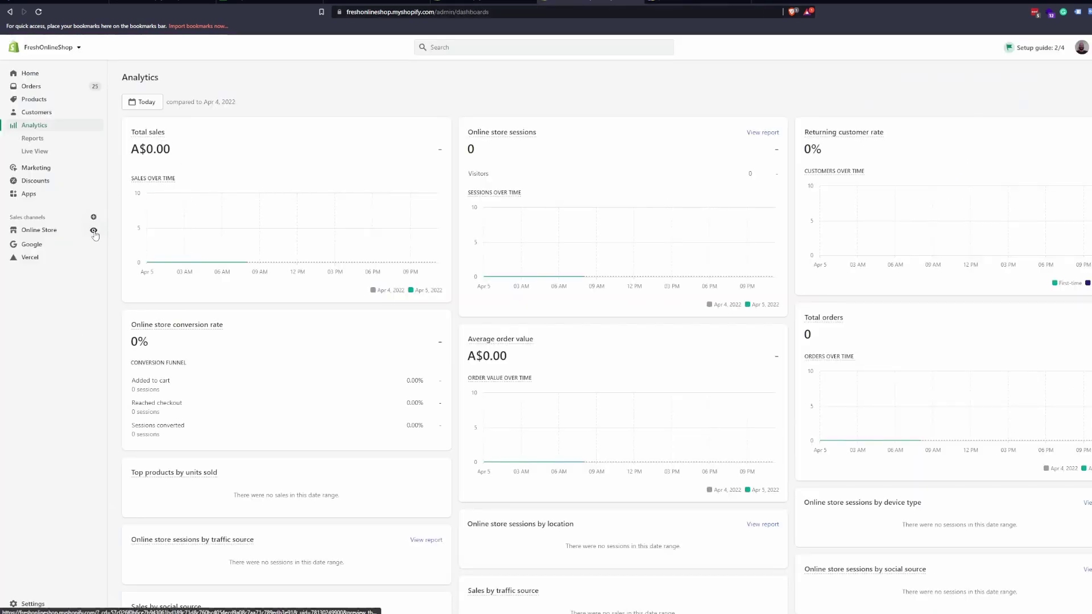
pyautogui.moveTo(25, 266); pyautogui.dragTo(161, 85)
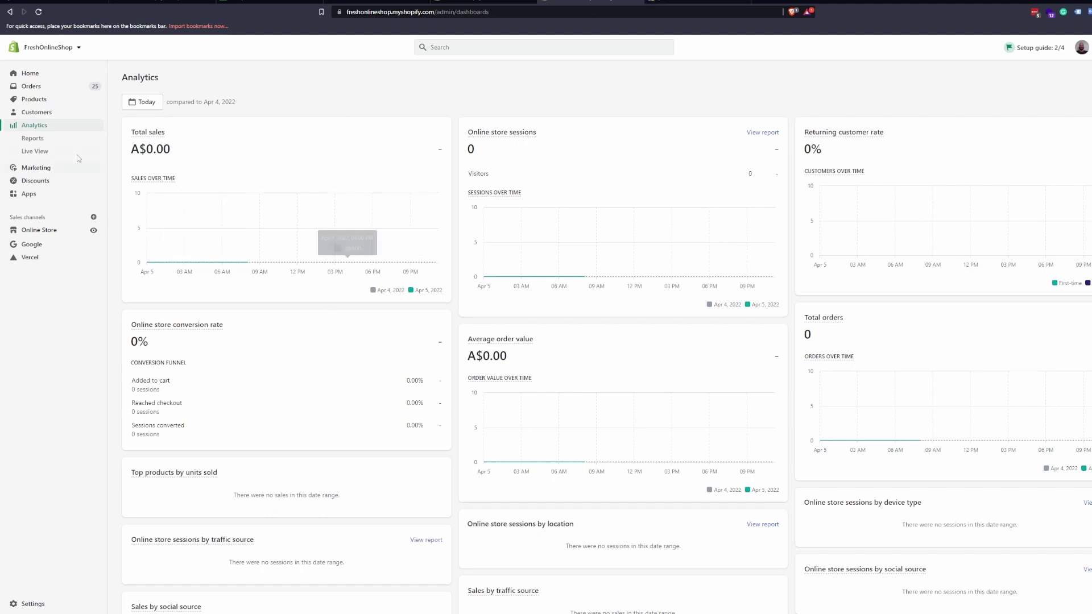
pyautogui.doubleClick(126, 77)
pyautogui.click(279, 86)
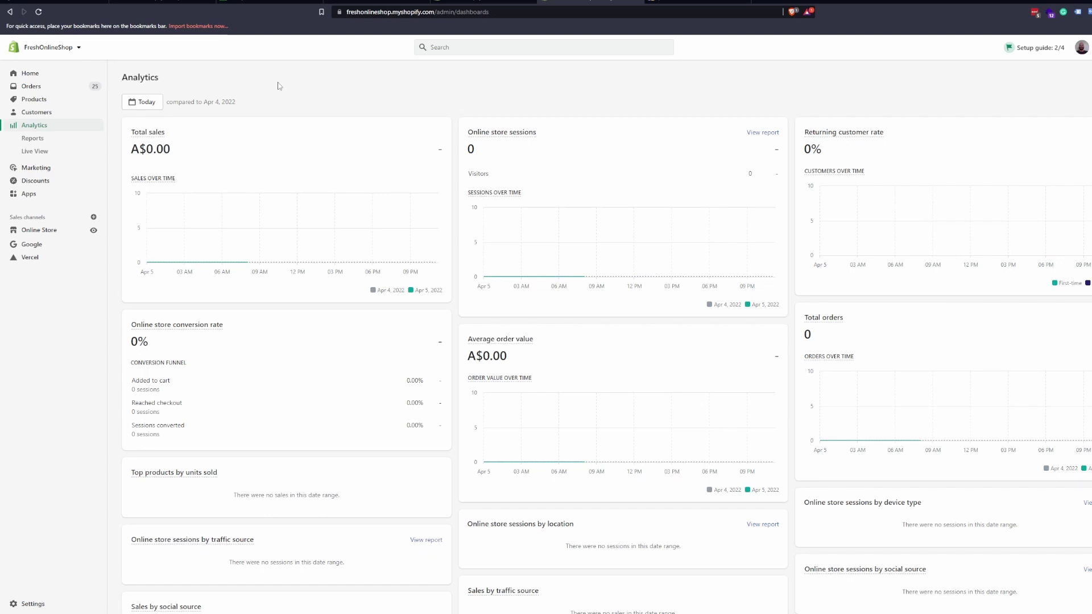
pyautogui.moveTo(122, 80); pyautogui.dragTo(164, 81)
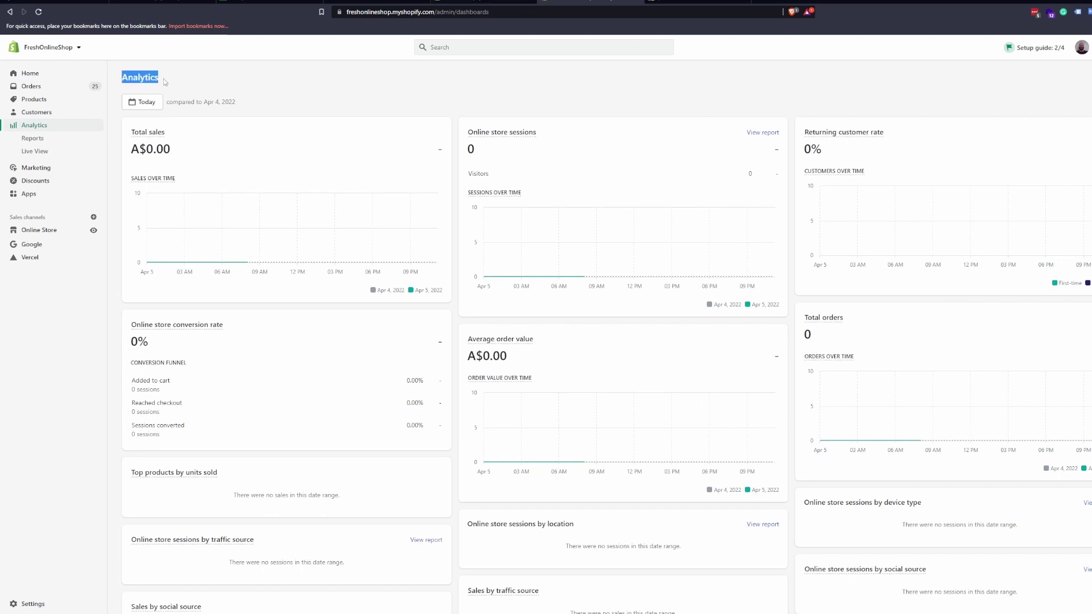
pyautogui.click(312, 89)
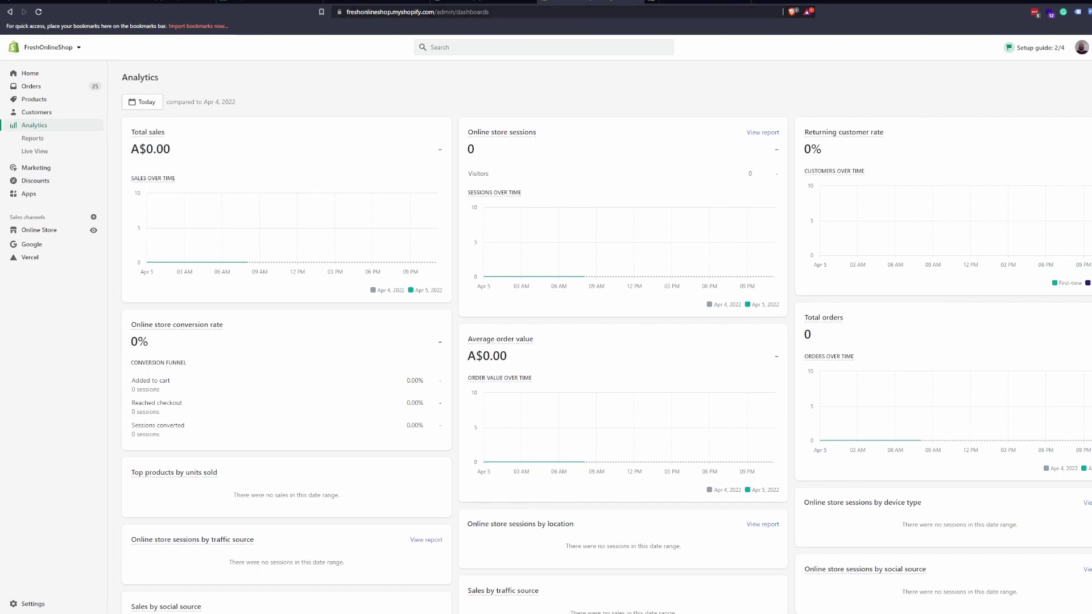
# - Copy the store's myshopify.com domain from the admin address and try to load it in a new browser tab
pyautogui.moveTo(347, 12); pyautogui.dragTo(452, 12)
pyautogui.hotkey('ctrl', 'c')
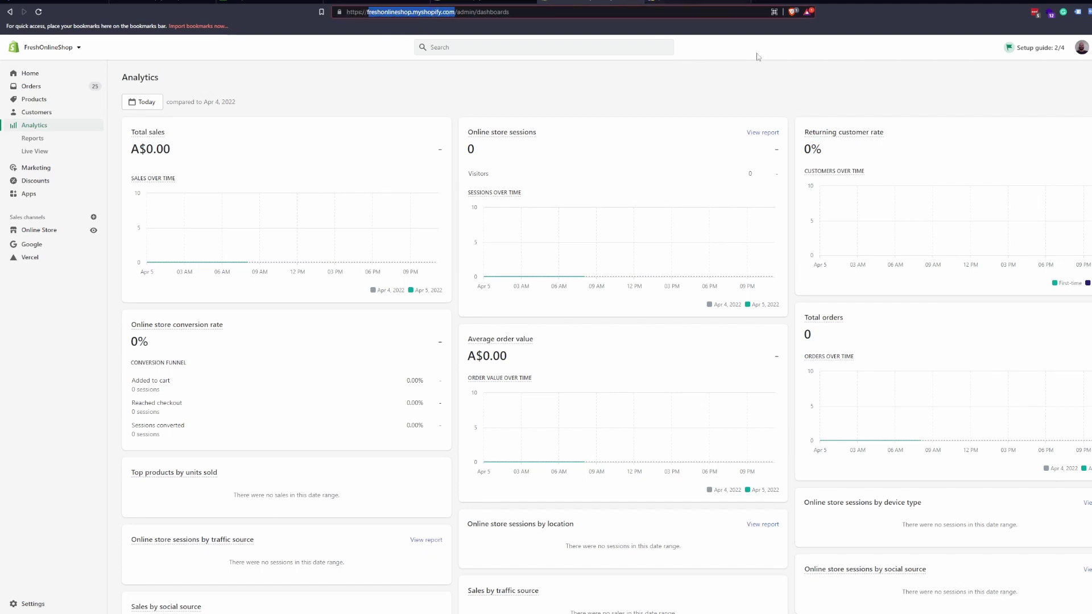
pyautogui.click(763, 1)
pyautogui.hotkey('ctrl', 'v')
pyautogui.press('Return')
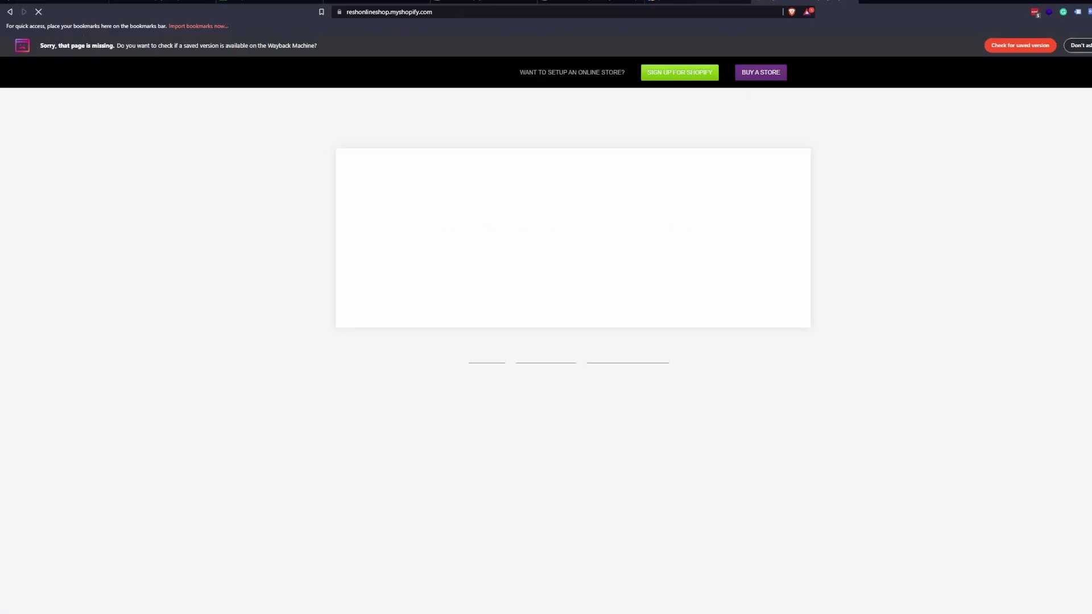
# - Add the missing "f" to the start of the domain and load freshonlineshop.myshopify.com
pyautogui.click(348, 12)
pyautogui.click(348, 12)
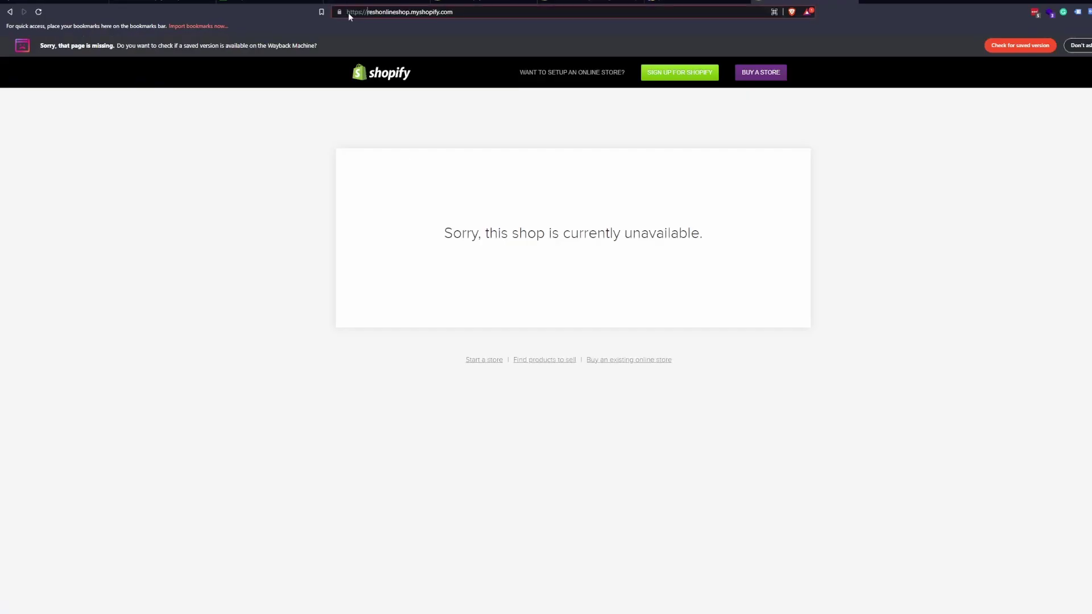
pyautogui.write('f')
pyautogui.press('Return')
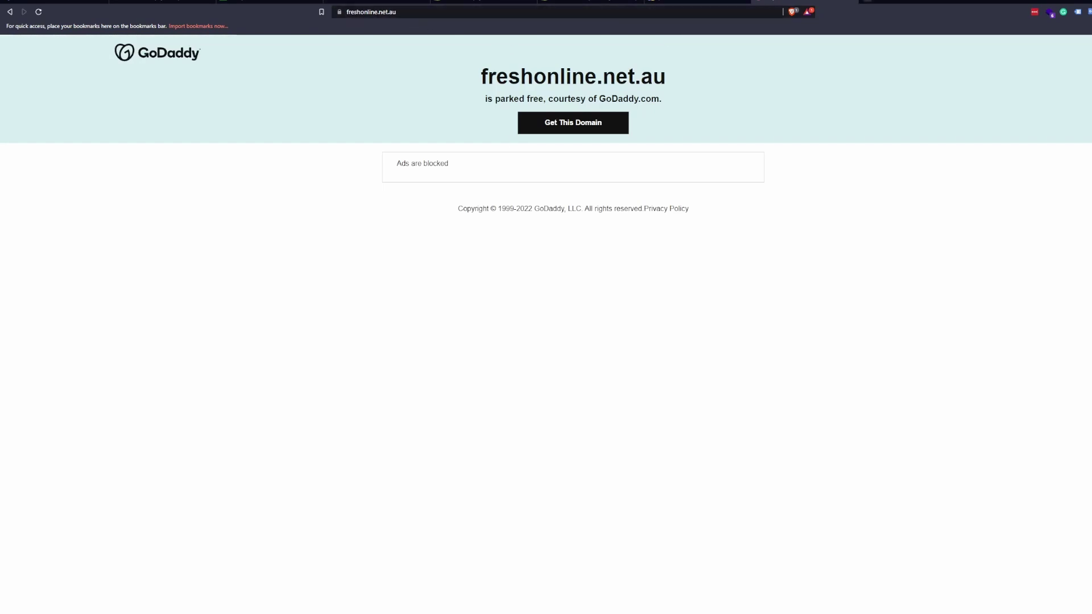
# - Close the parked freshonline.net.au page and review the FreshOnlineShop Analytics dashboard in the Shopify admin
pyautogui.click(853, 1)
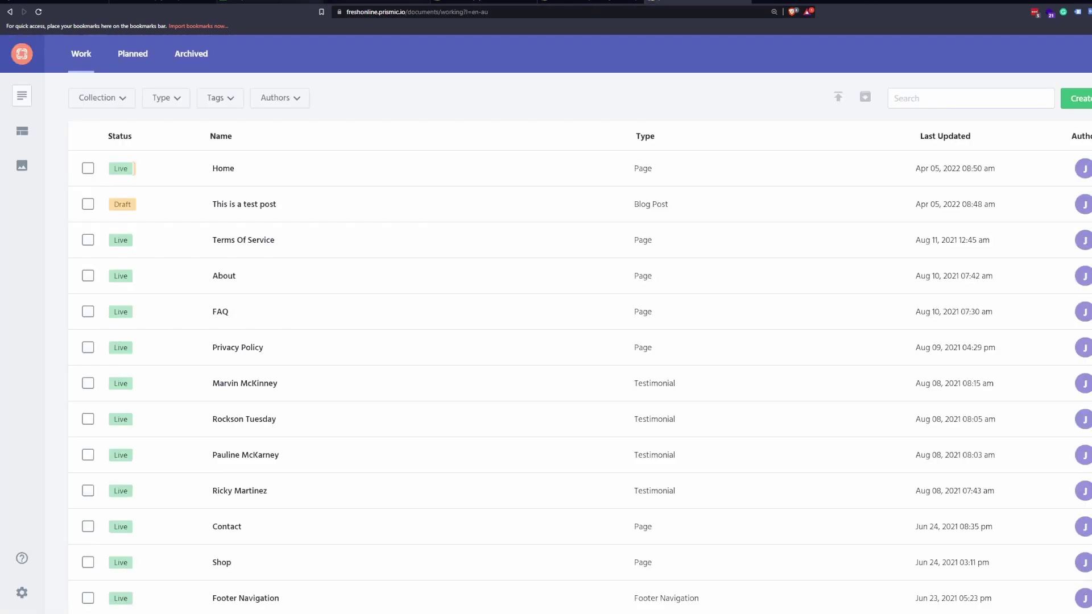
pyautogui.click(483, 1)
pyautogui.click(591, 1)
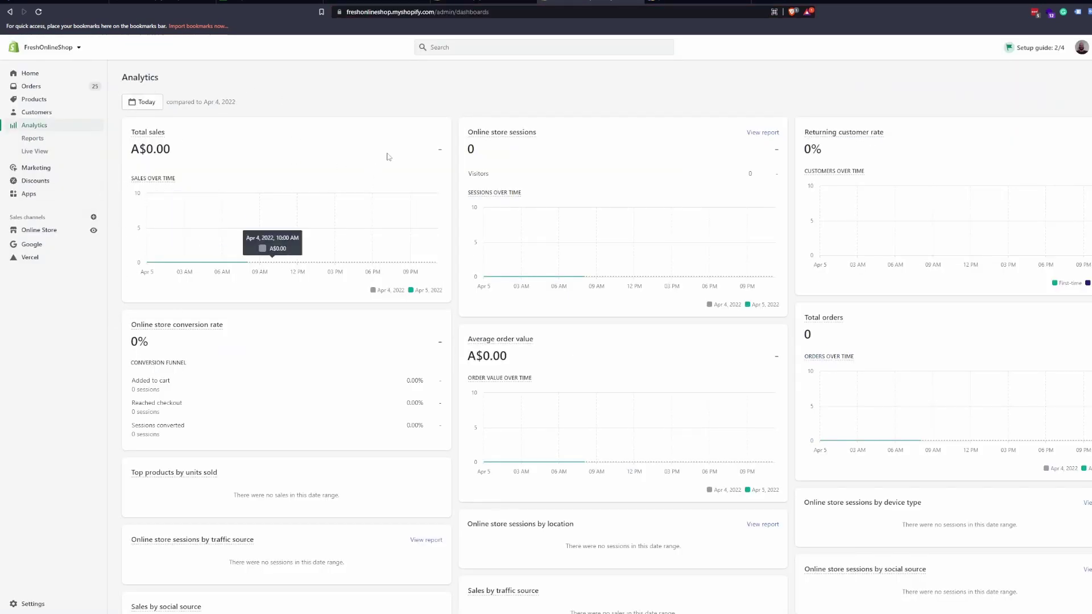
pyautogui.scroll(-4, 532, 320)
pyautogui.scroll(4, 919, 432)
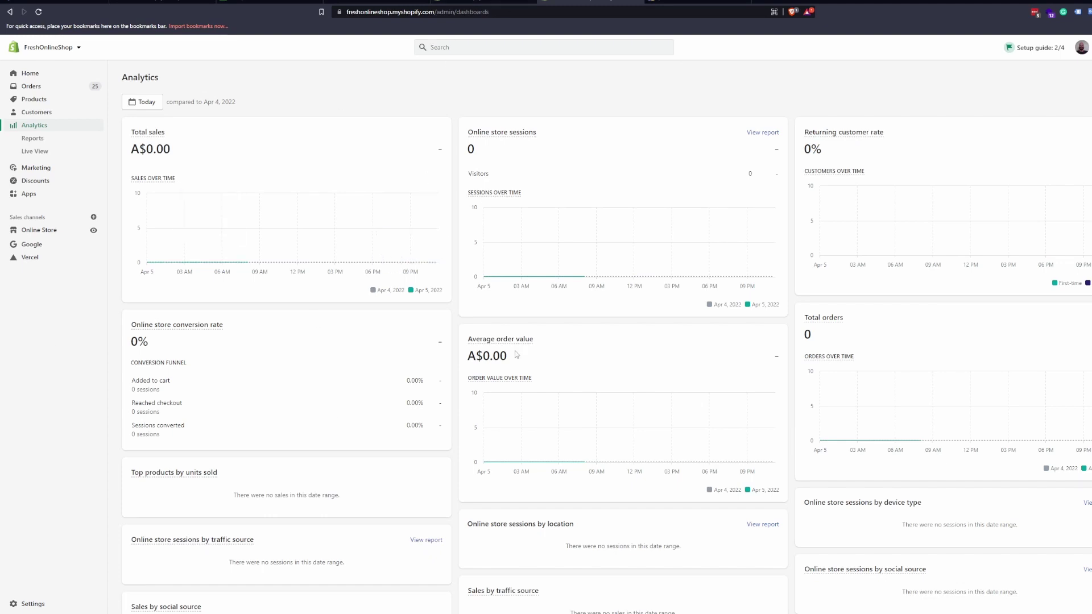
# - Return to the FreshOnline storefront's shopping cart and proceed to checkout
pyautogui.click(472, 3)
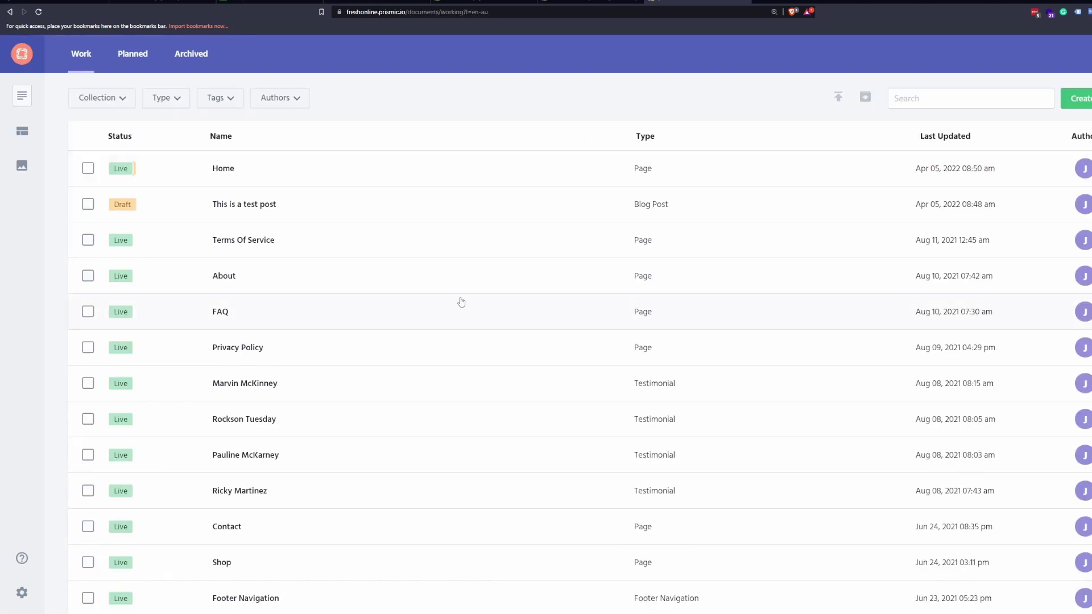
pyautogui.click(268, 2)
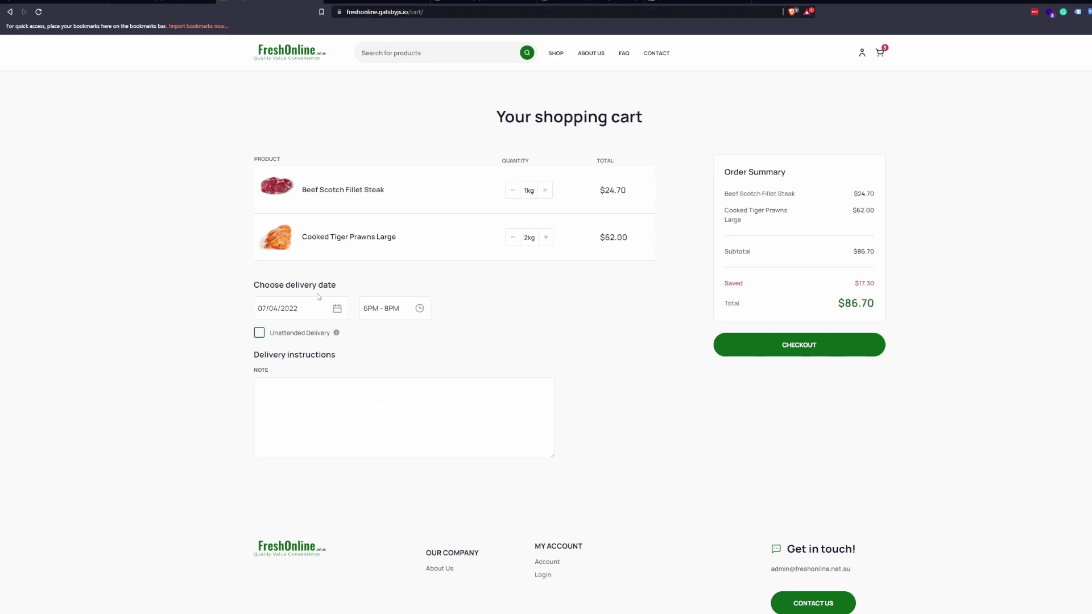
pyautogui.click(785, 345)
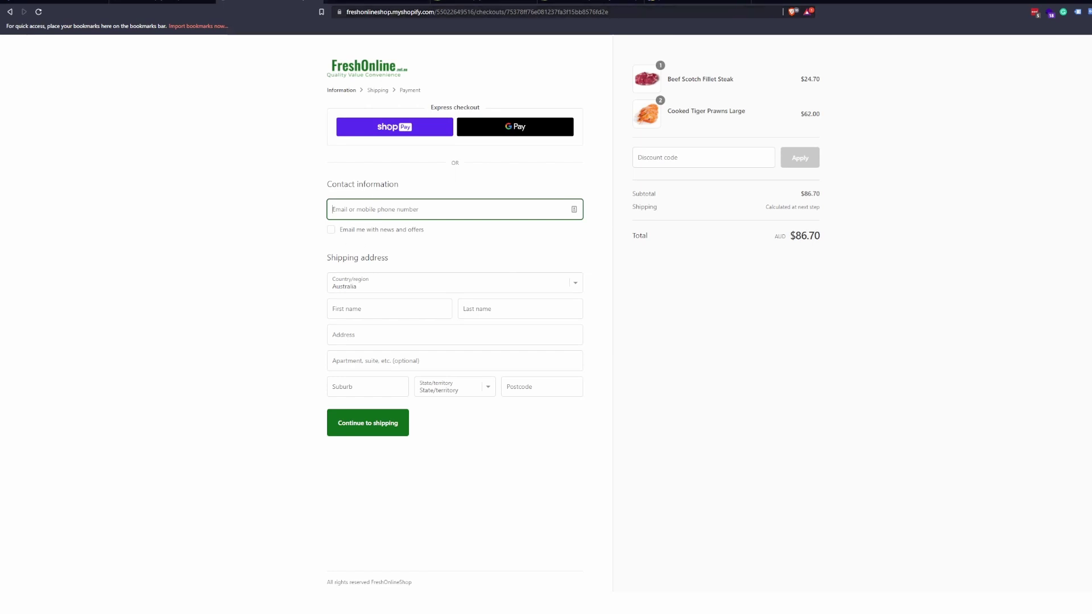
# - Inspect the checkout page's full web address, and go back to the shopping cart
pyautogui.click(227, 154)
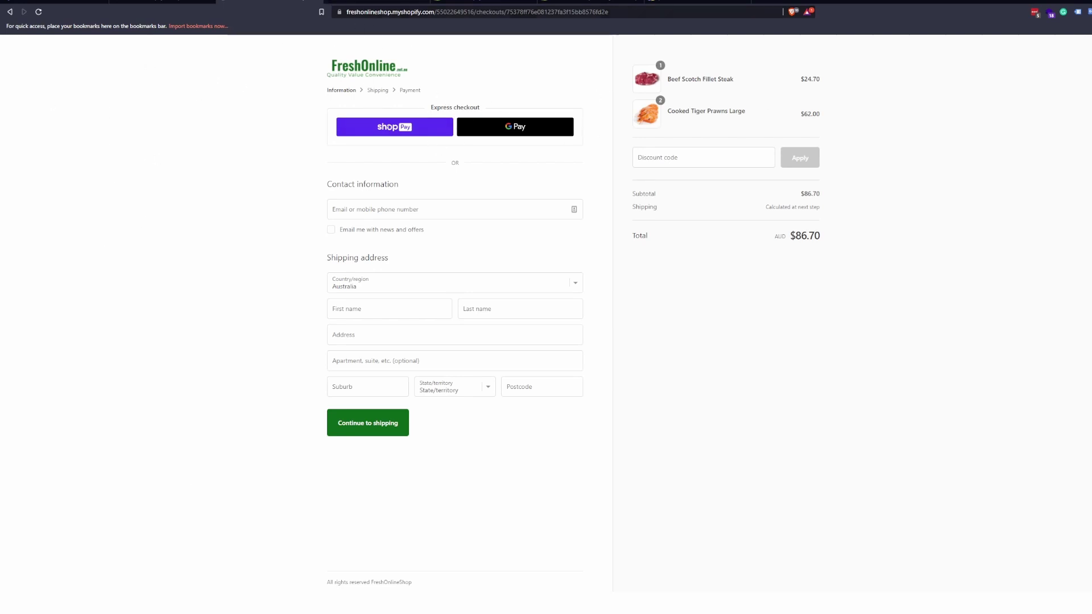
pyautogui.click(365, 13)
pyautogui.hotkey('alt', 'Tab')
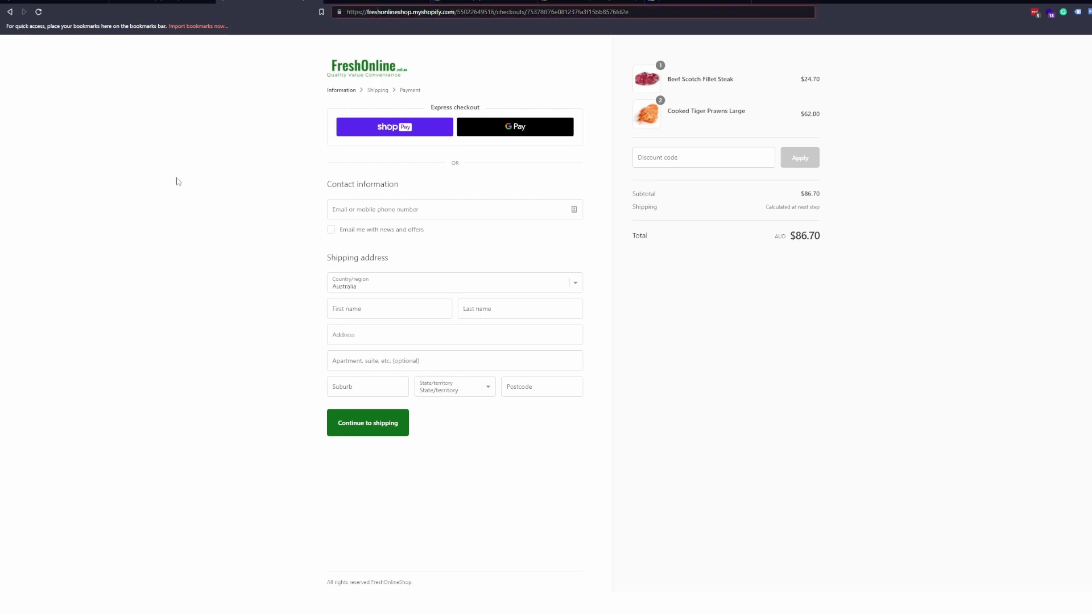
pyautogui.click(138, 116)
pyautogui.click(10, 12)
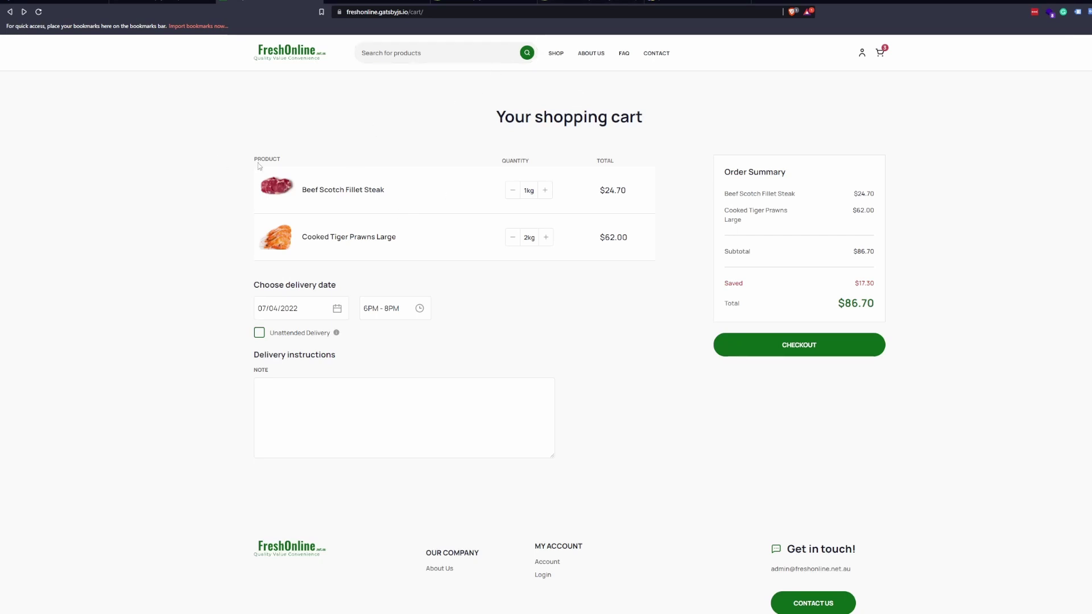
# - Look at the Shopify Partners stores list, and return to the storefront to examine the shopping cart page and its heading
pyautogui.hotkey('ctrl', 'Tab')
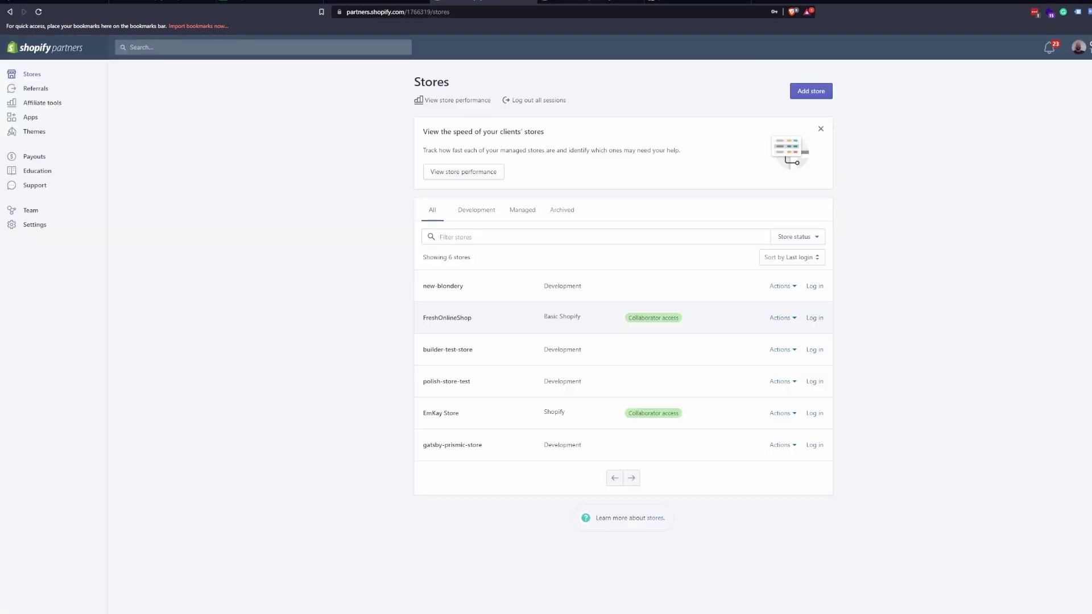
pyautogui.hotkey('ctrl', 'Tab')
pyautogui.click(257, 13)
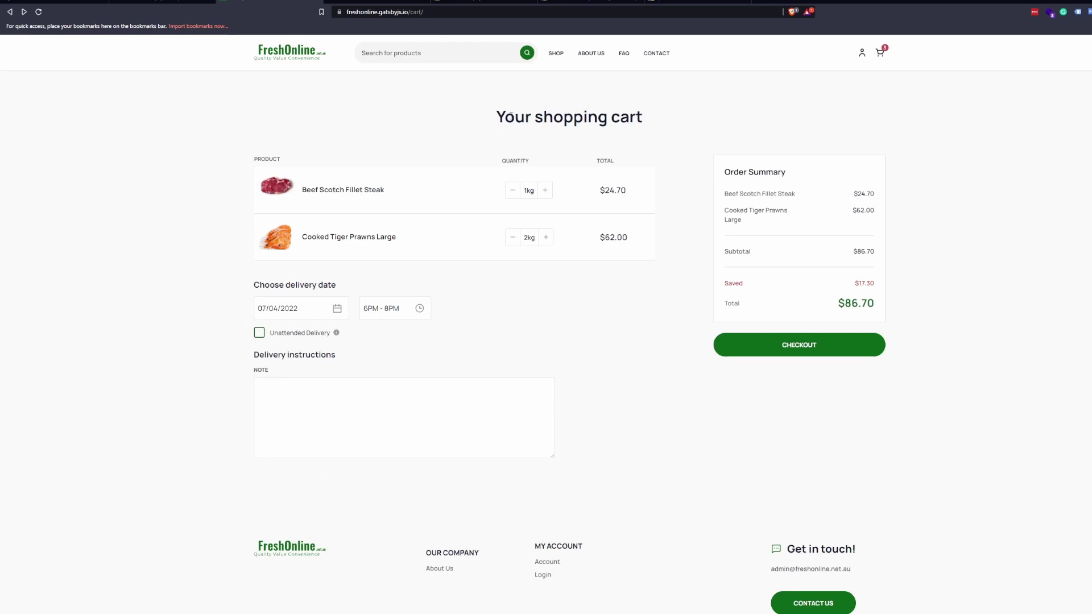
pyautogui.scroll(-2, 691, 170)
pyautogui.scroll(2, 748, 313)
pyautogui.moveTo(500, 118); pyautogui.dragTo(531, 118)
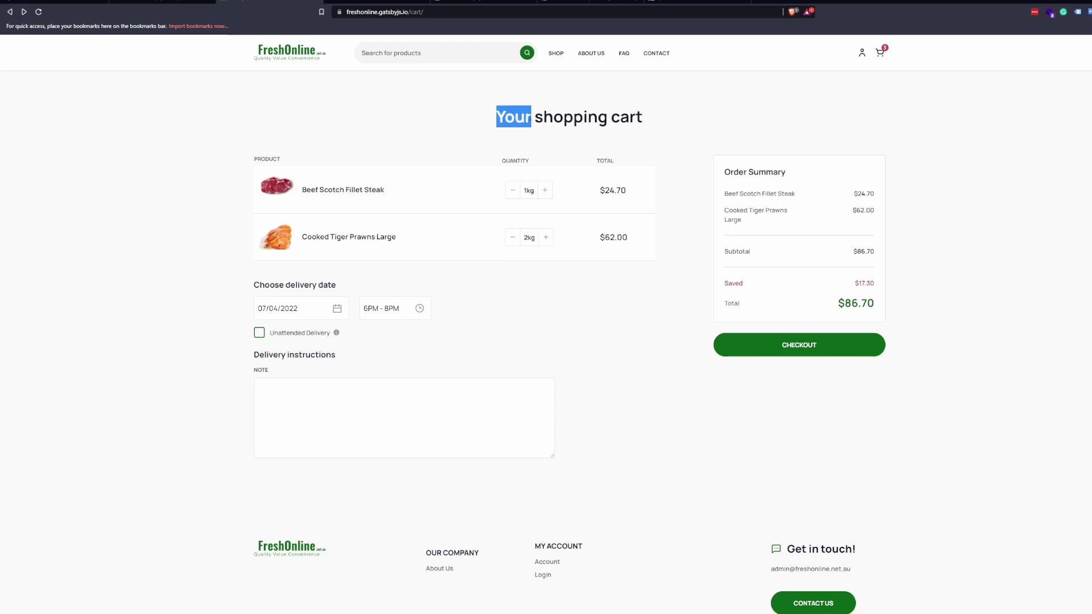
pyautogui.click(260, 134)
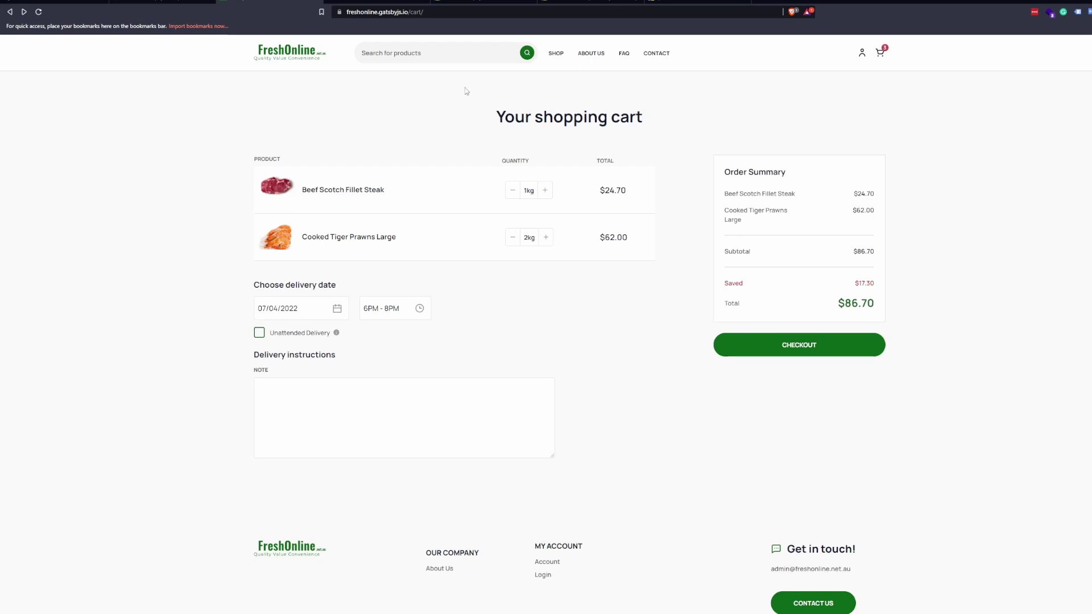
# - Open the storefront's home page and examine its welcome banner, Today's Special Offers and Online Ordering Process sections
pyautogui.click(289, 59)
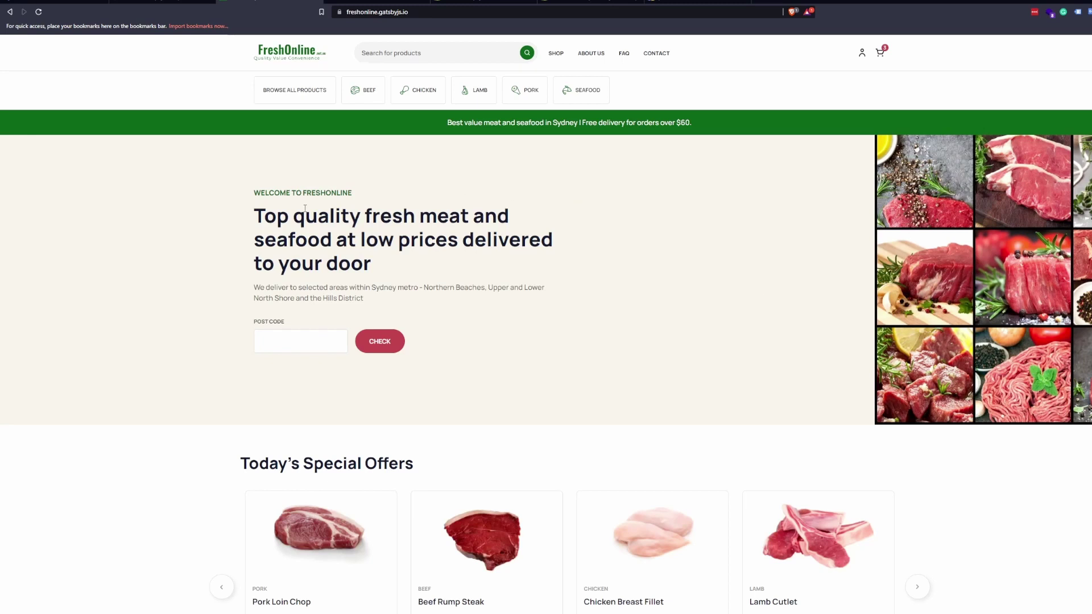
pyautogui.scroll(-5, 643, 285)
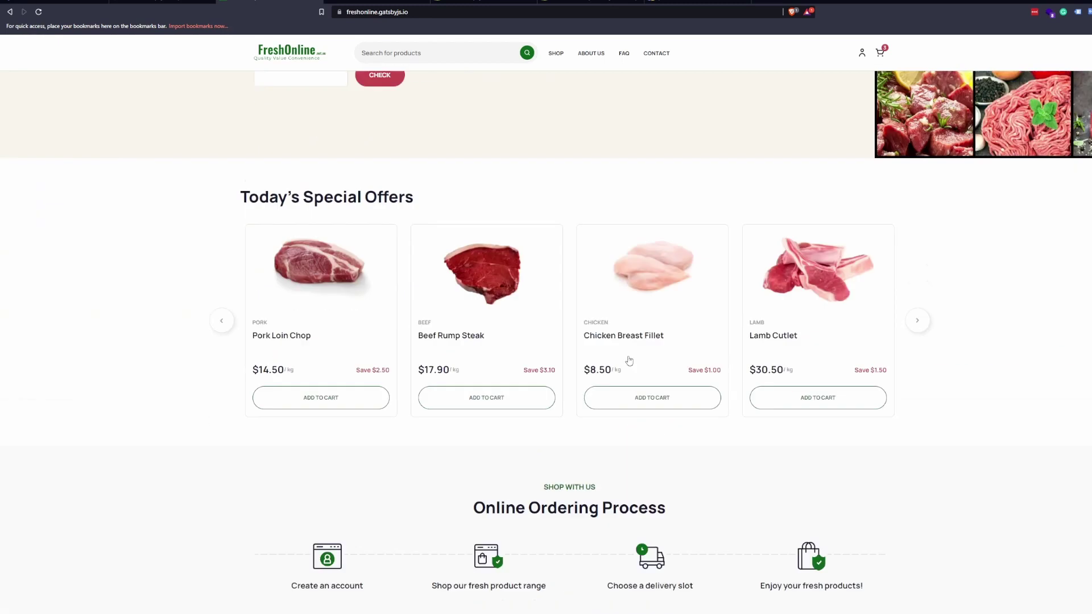
pyautogui.scroll(5, 517, 256)
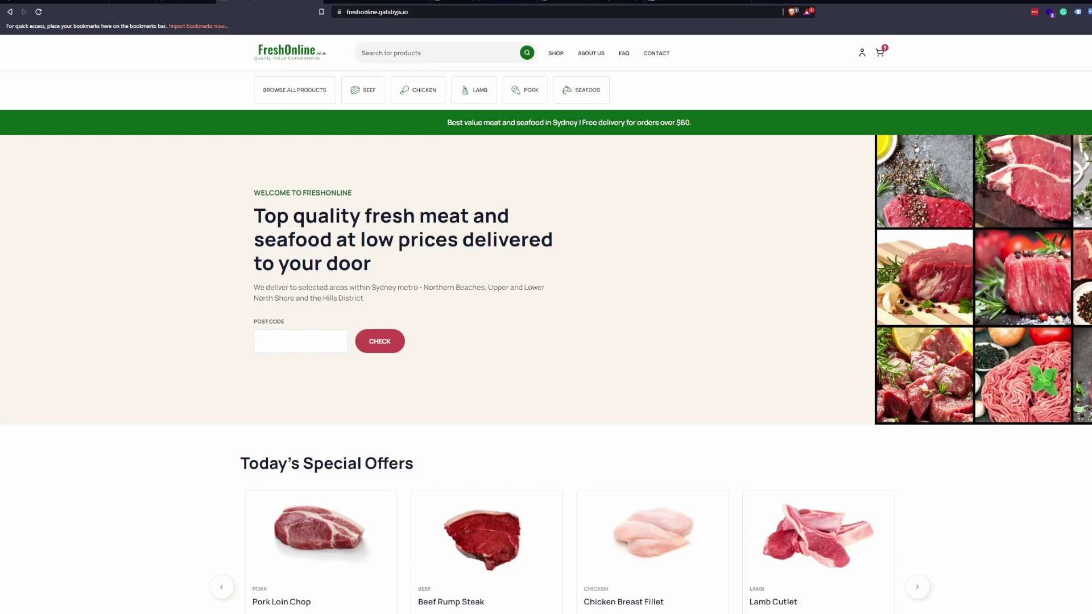
pyautogui.scroll(-3, 108, 302)
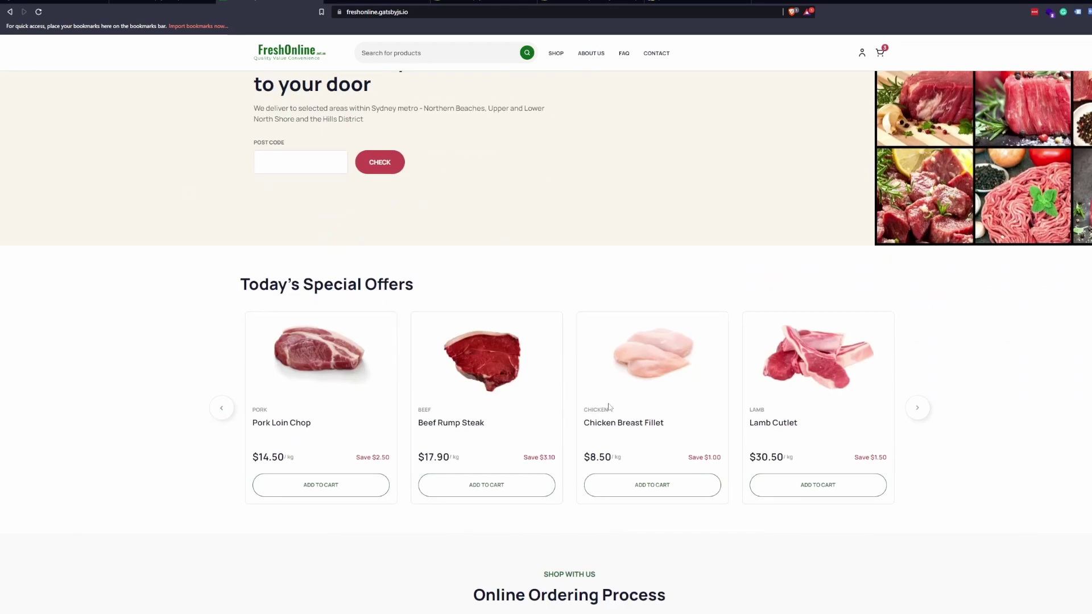
pyautogui.scroll(3, 1021, 259)
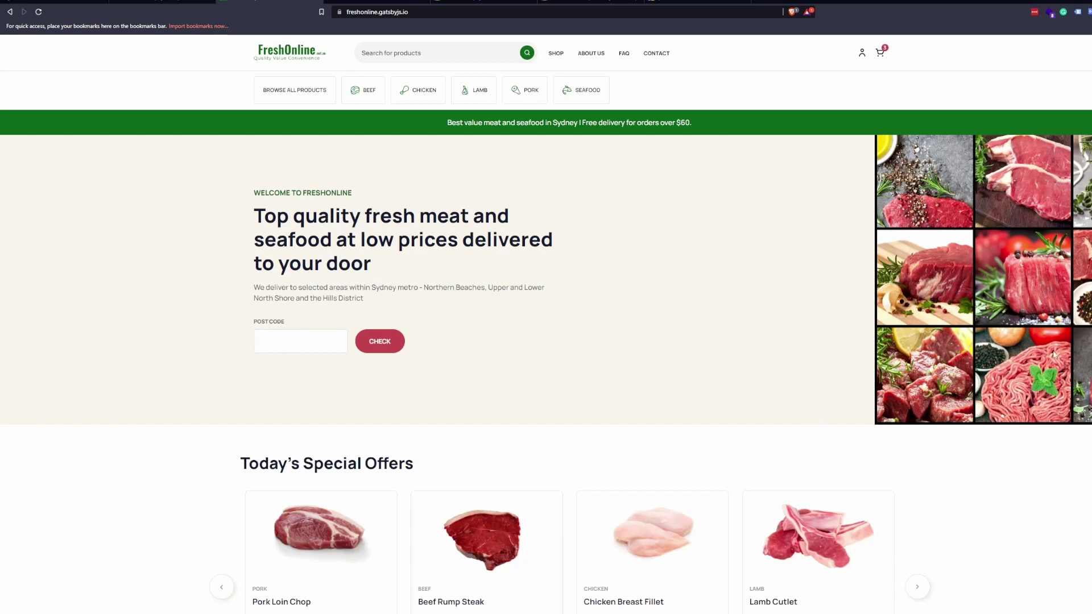
# - Browse the Beef, Chicken, Lamb and Seafood collections, and look through the Seafood products
pyautogui.click(363, 89)
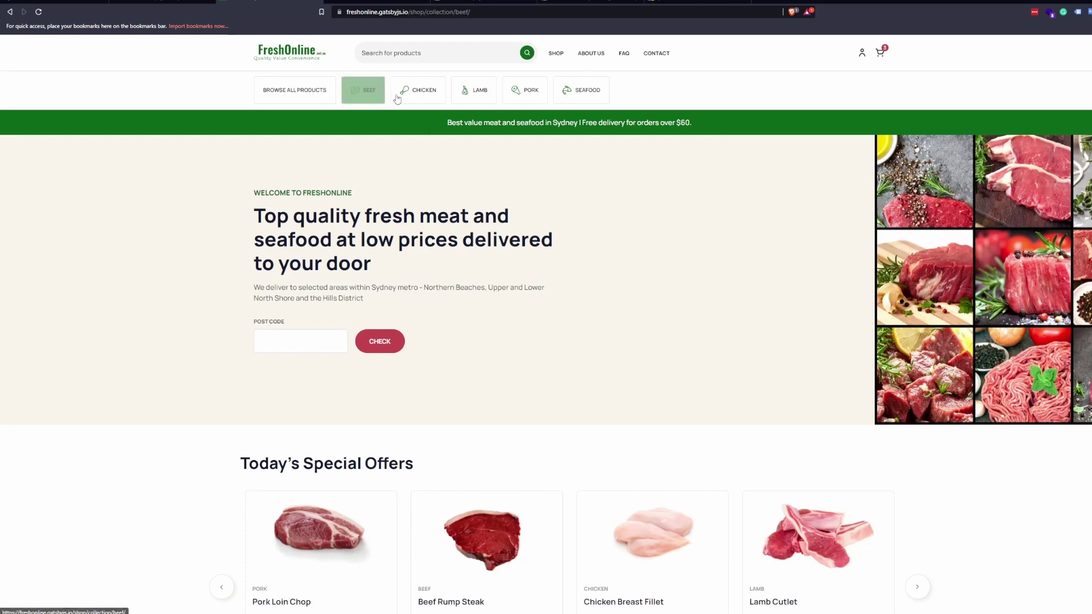
pyautogui.click(418, 89)
pyautogui.click(474, 90)
pyautogui.click(558, 98)
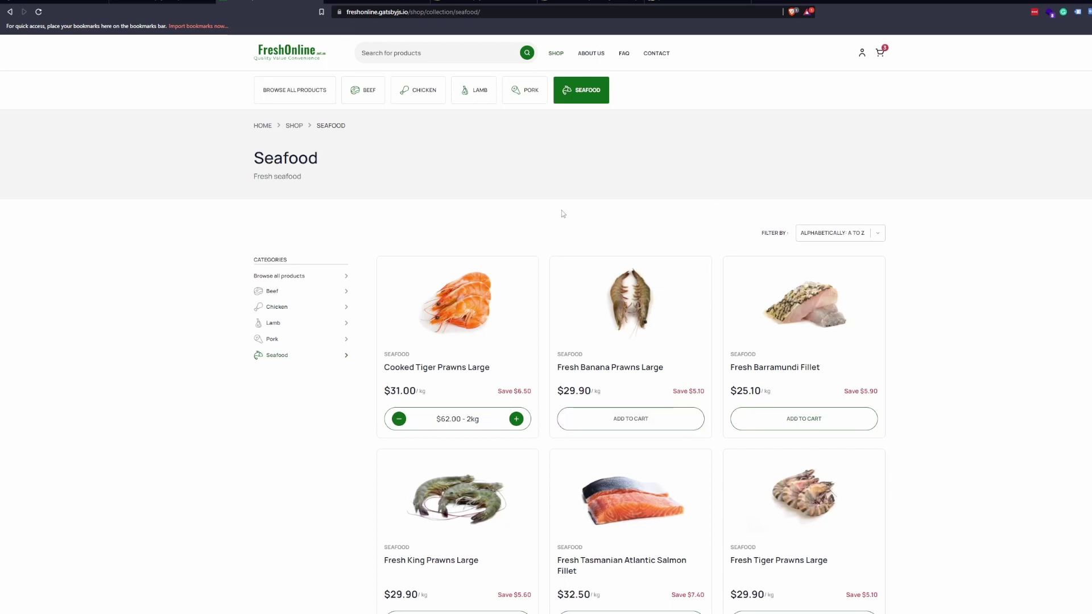
pyautogui.scroll(-3, 318, 476)
pyautogui.scroll(3, 317, 476)
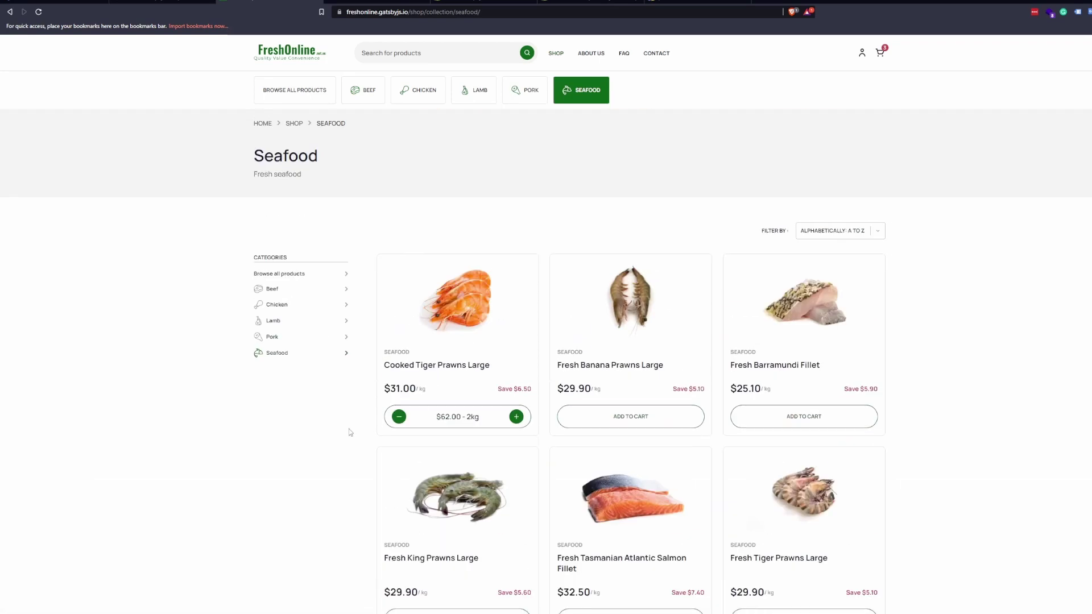